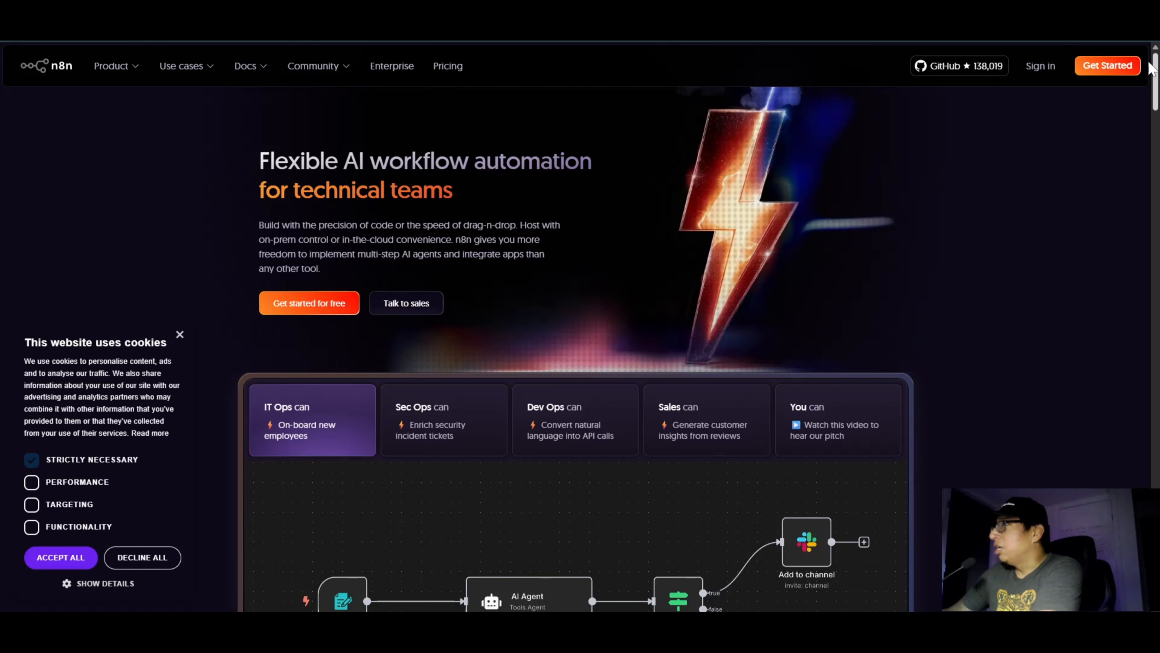
Step: Complete the full name on the n8n sign-up form, start the free 14-day trial and dismiss the offer to save the password
click(1108, 68)
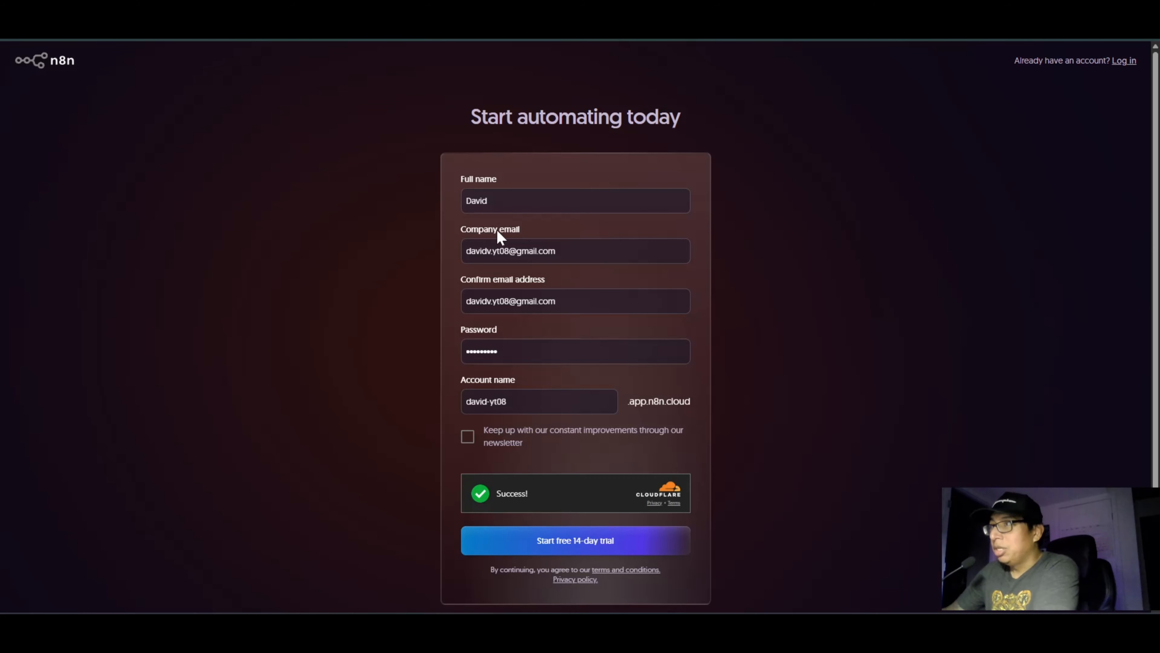
click(503, 201)
text(Vasquez)
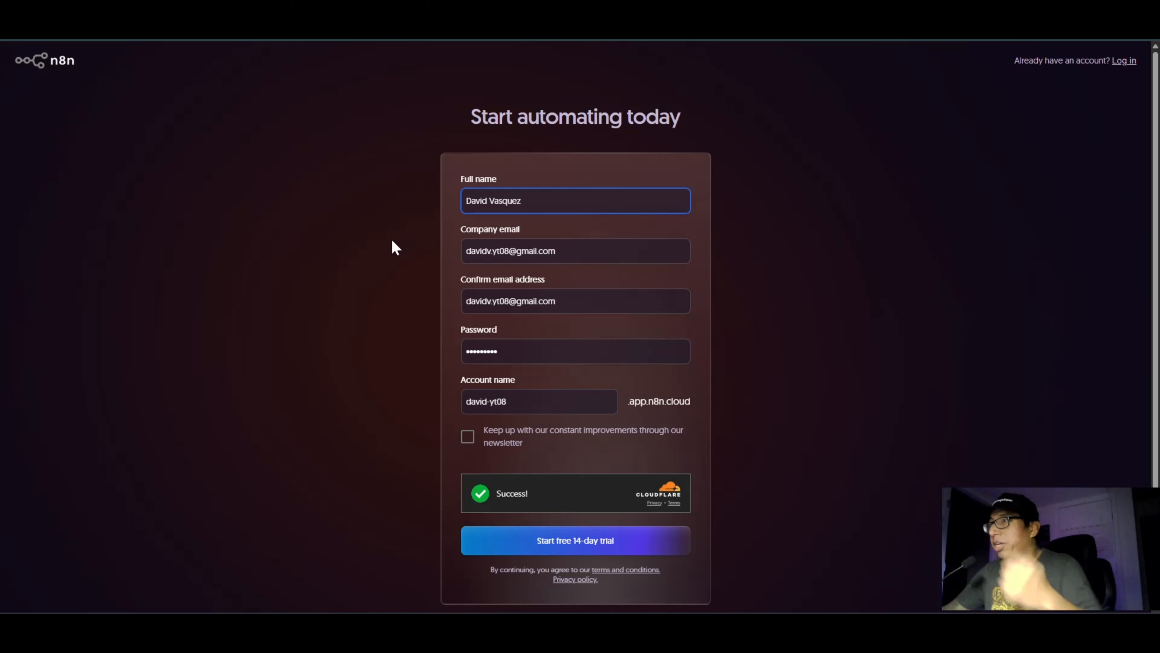
click(334, 311)
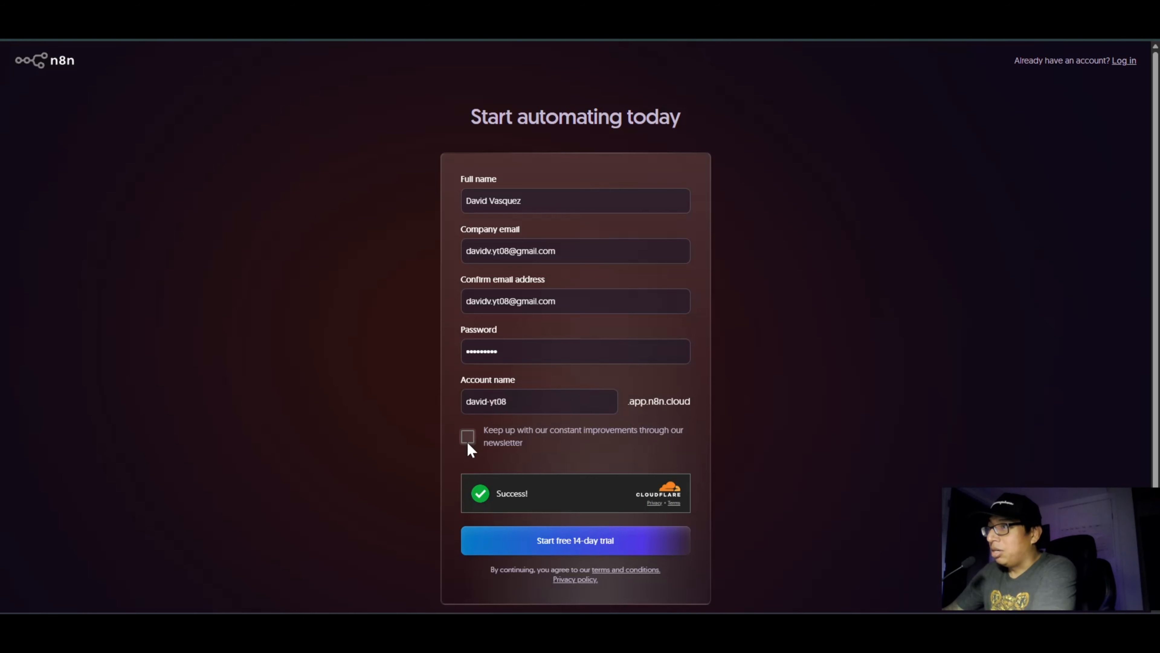
click(578, 543)
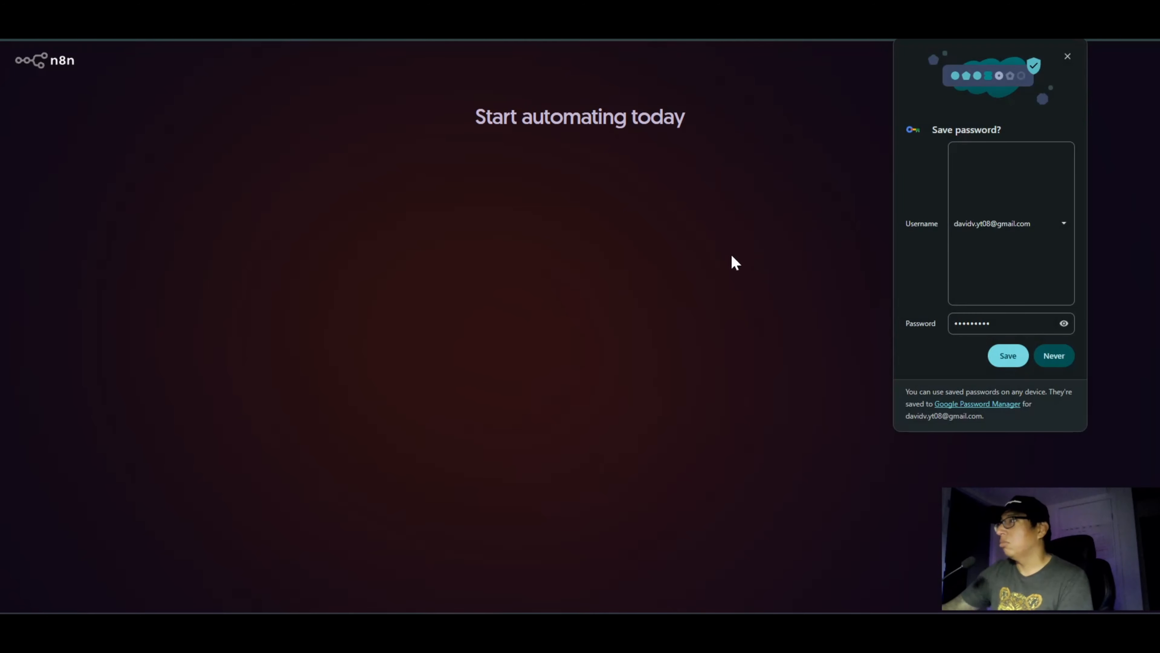
click(1068, 57)
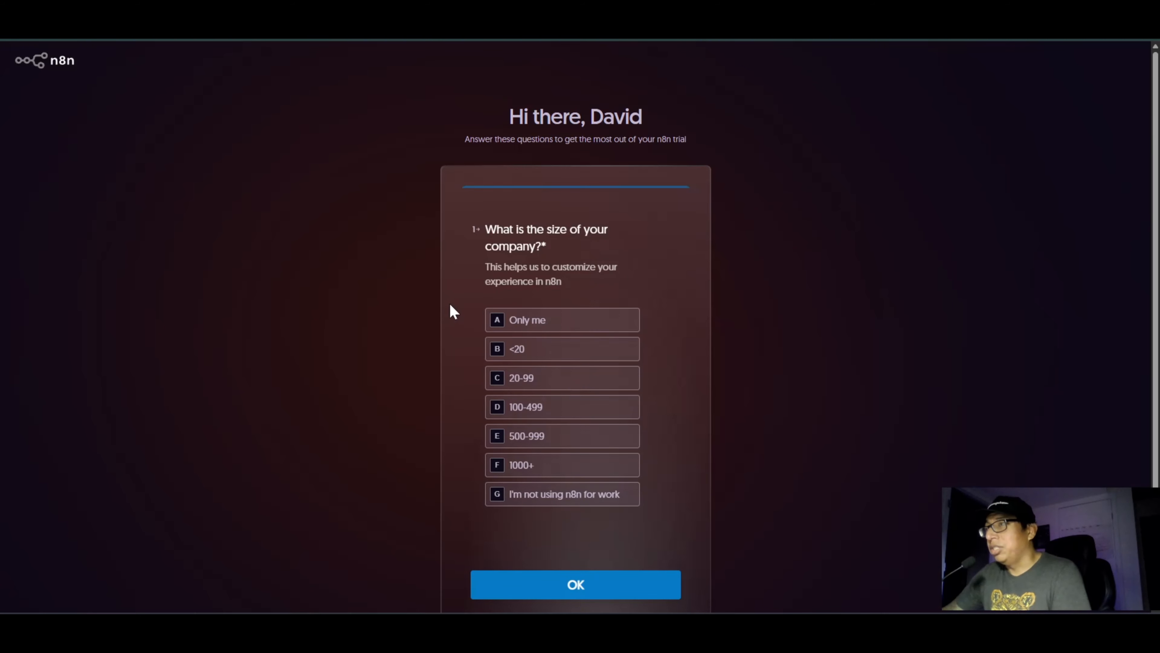
Step: Answer the onboarding survey with company size Only me, team Sales and company type Automation agency
click(518, 322)
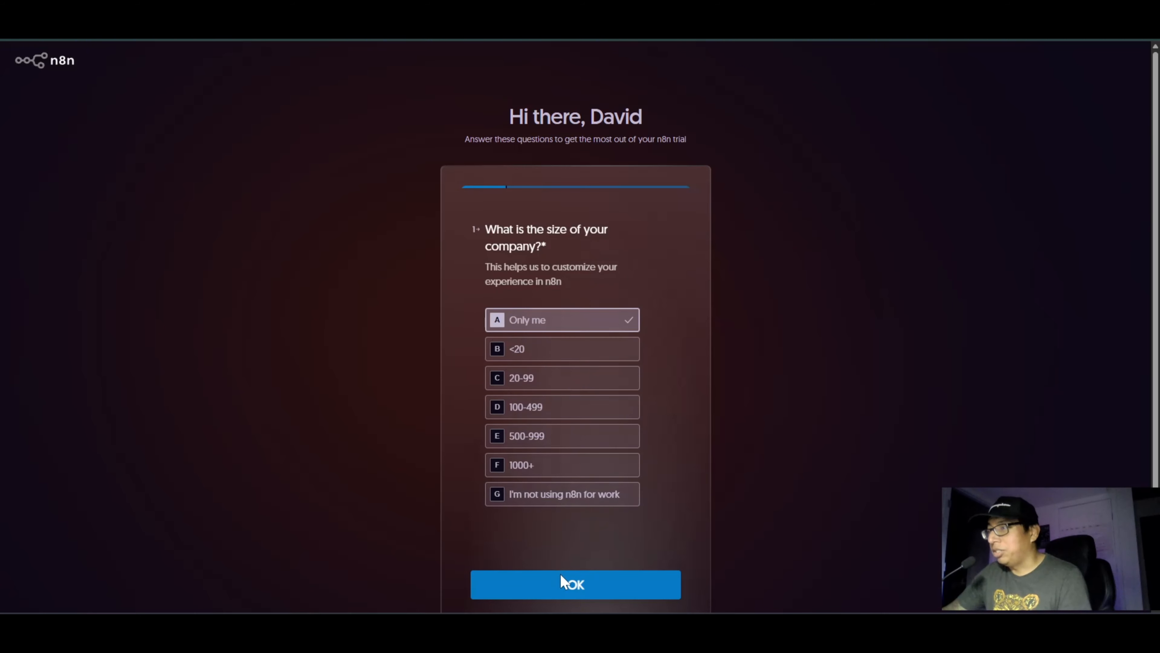
click(562, 581)
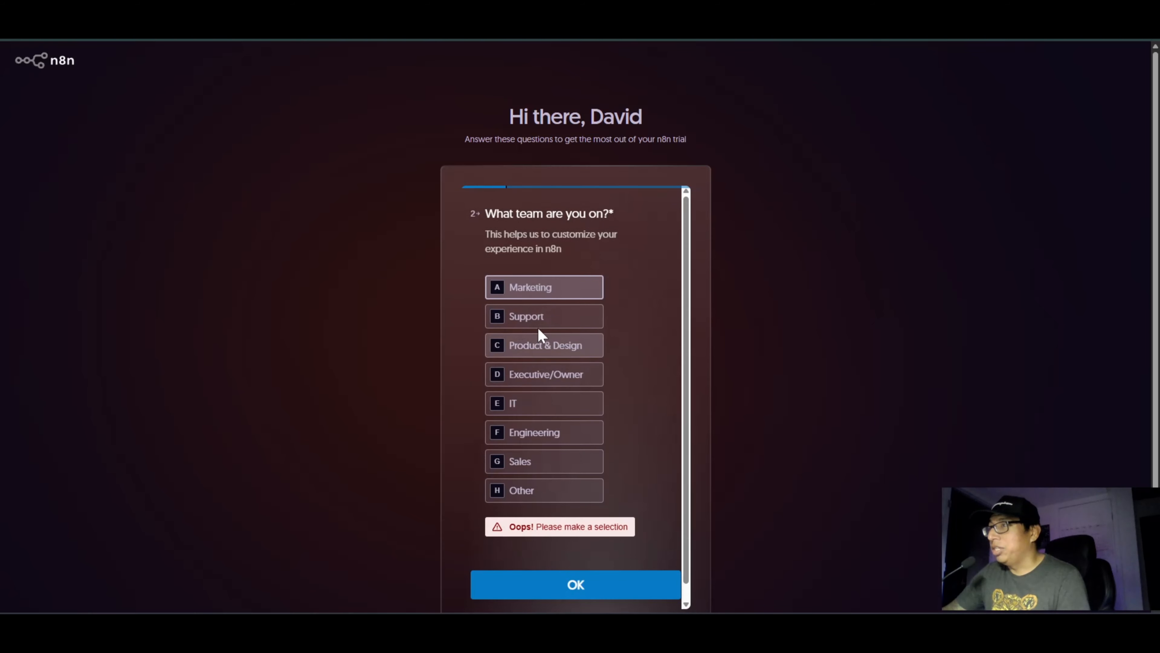
click(537, 460)
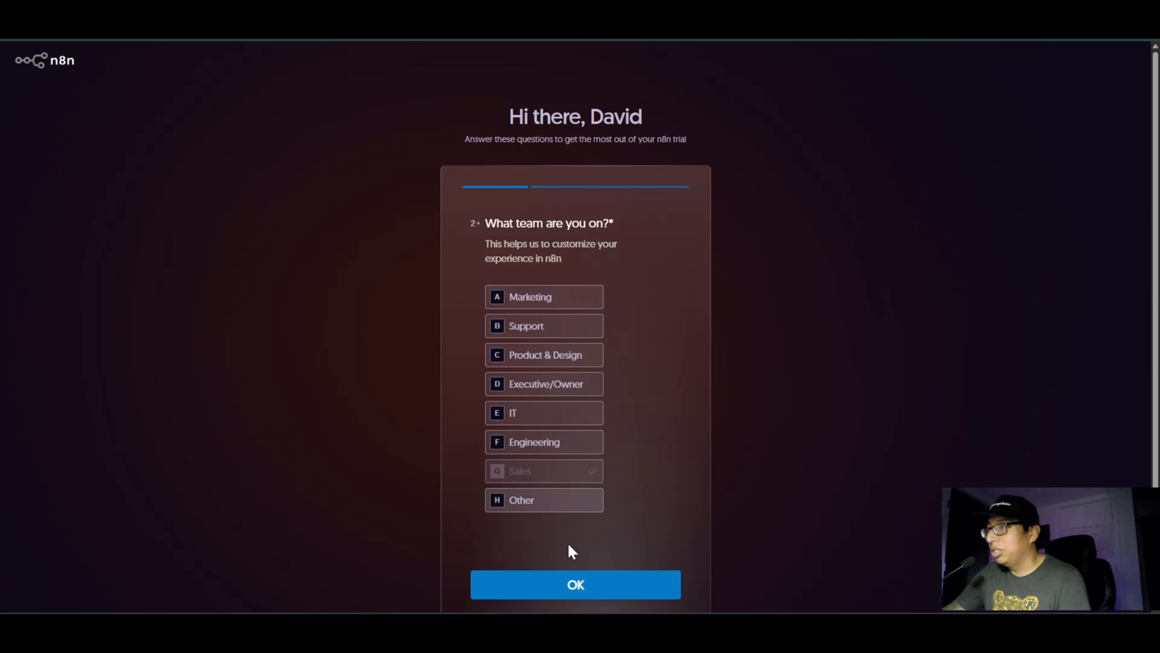
click(584, 594)
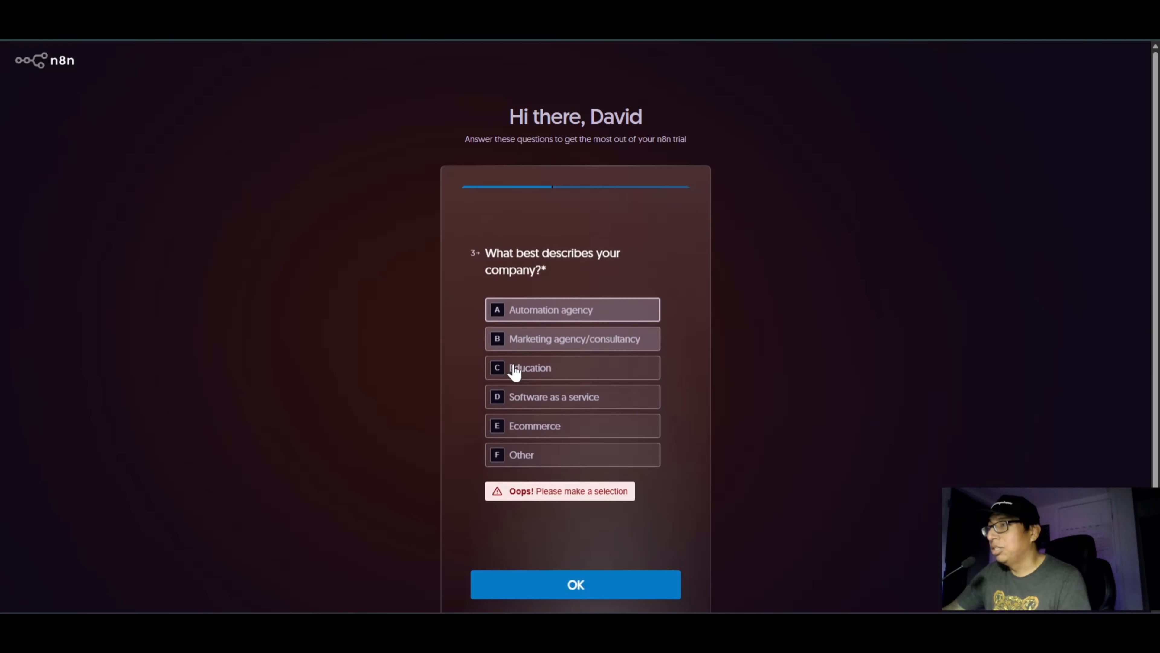
click(552, 310)
click(583, 590)
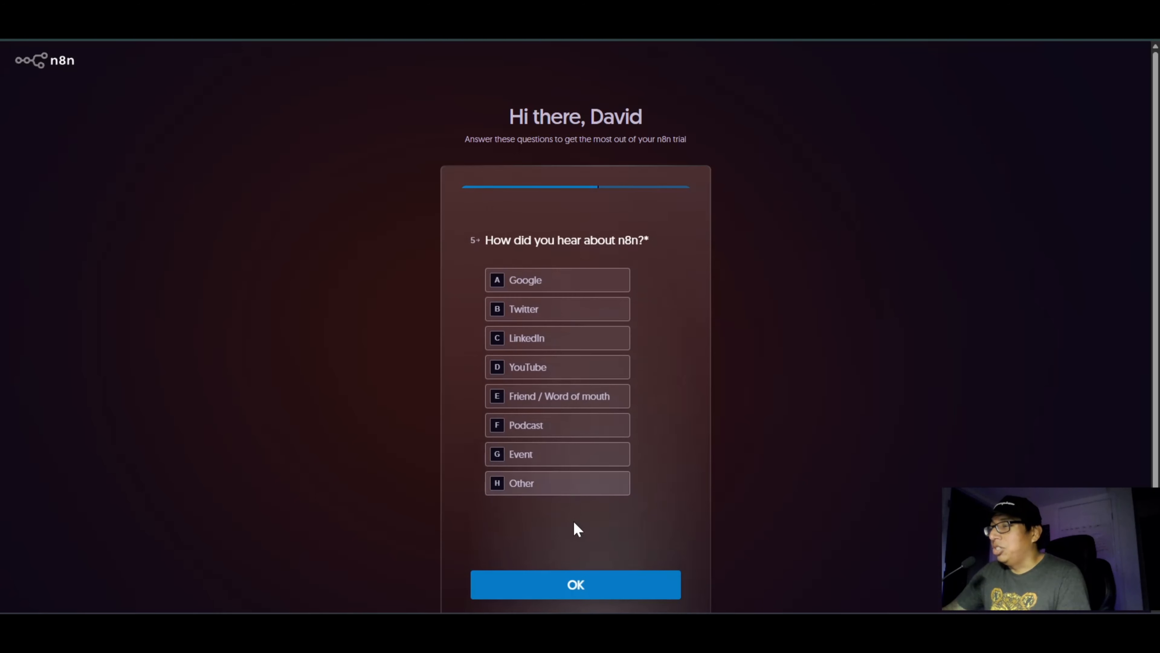
Step: Choose YouTube as the source for hearing about n8n, submit the survey and skip inviting team members
click(567, 584)
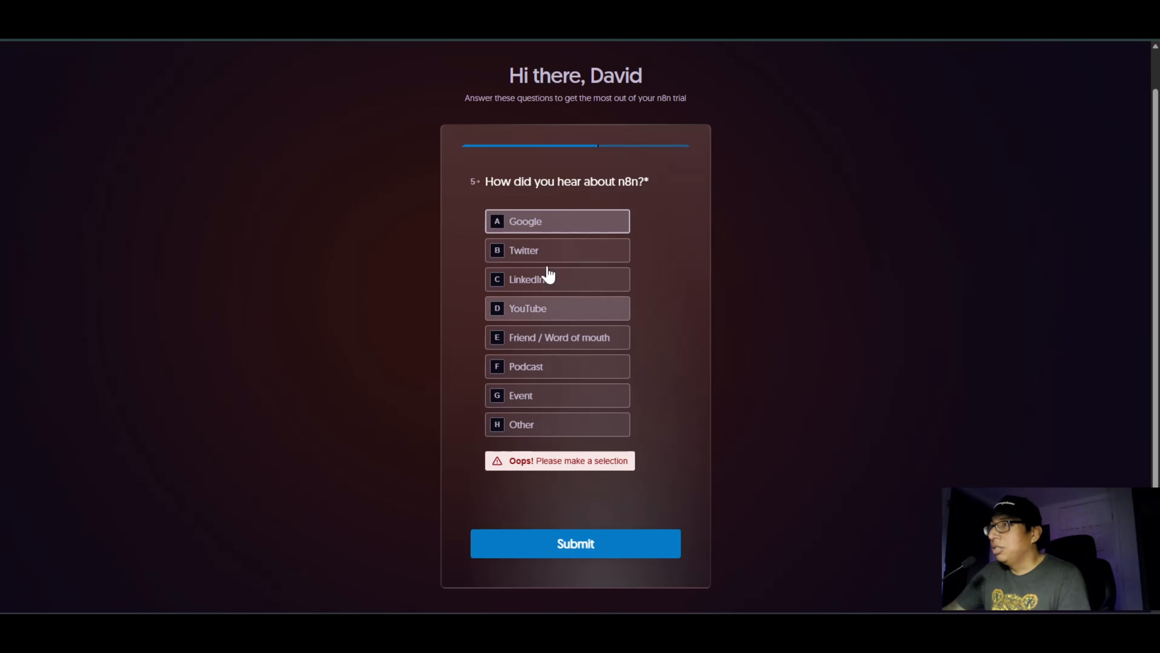
click(542, 228)
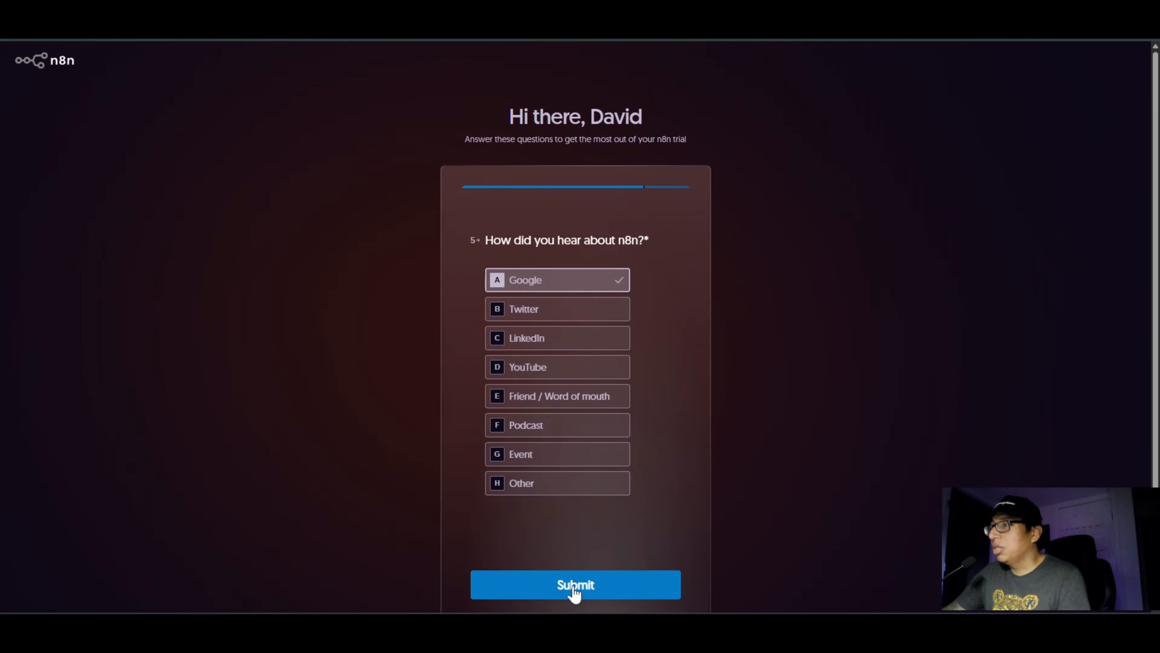
click(548, 367)
click(579, 581)
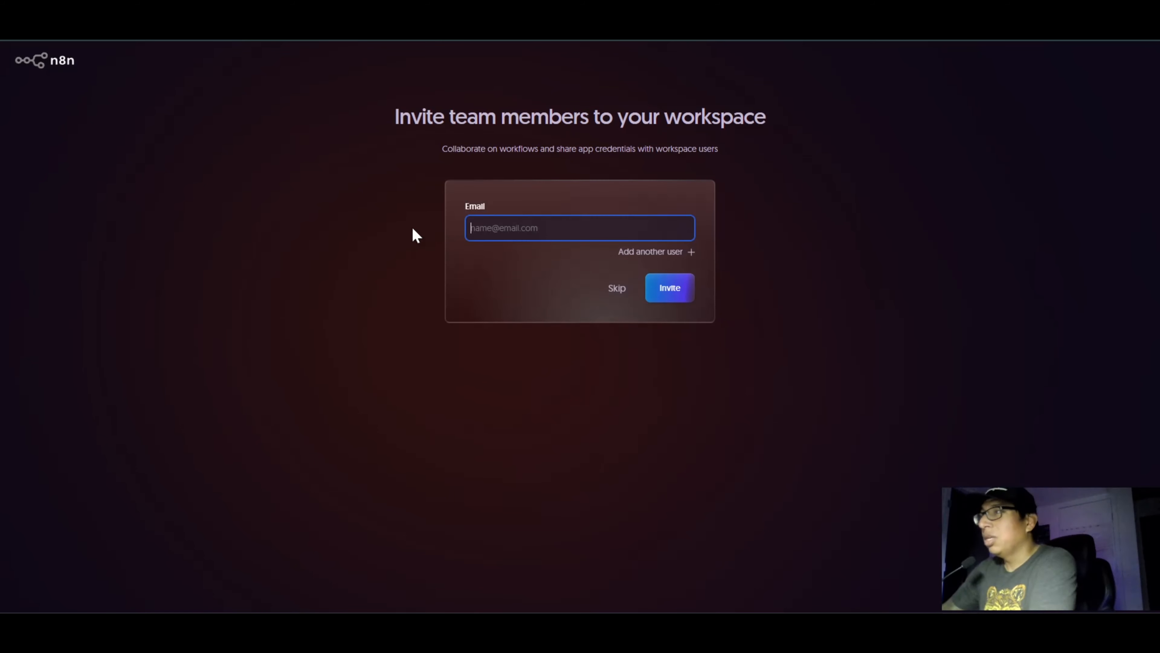
click(616, 293)
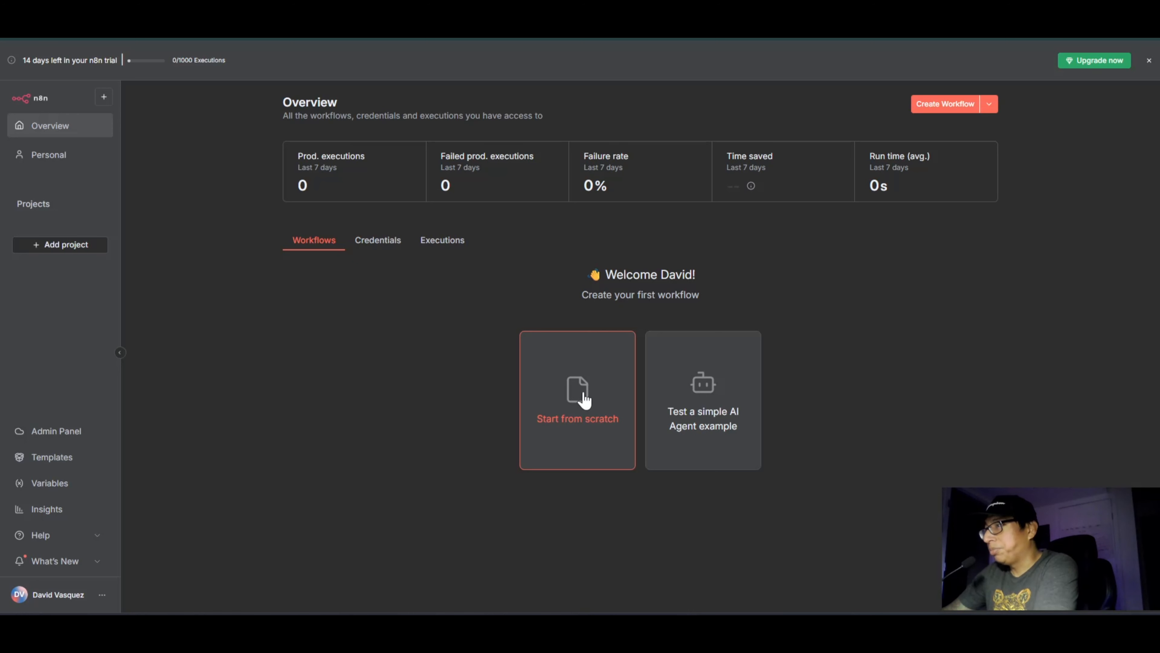
Step: Start a workflow from scratch and add the Gmail "On message received" trigger as its first step
click(585, 399)
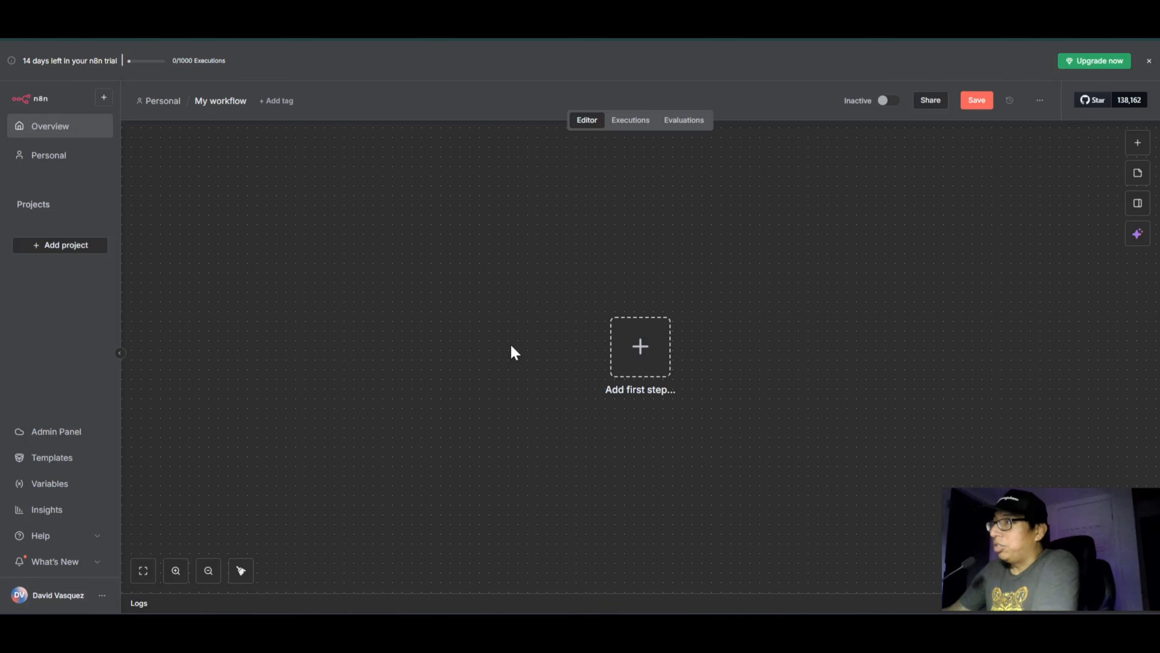
click(640, 348)
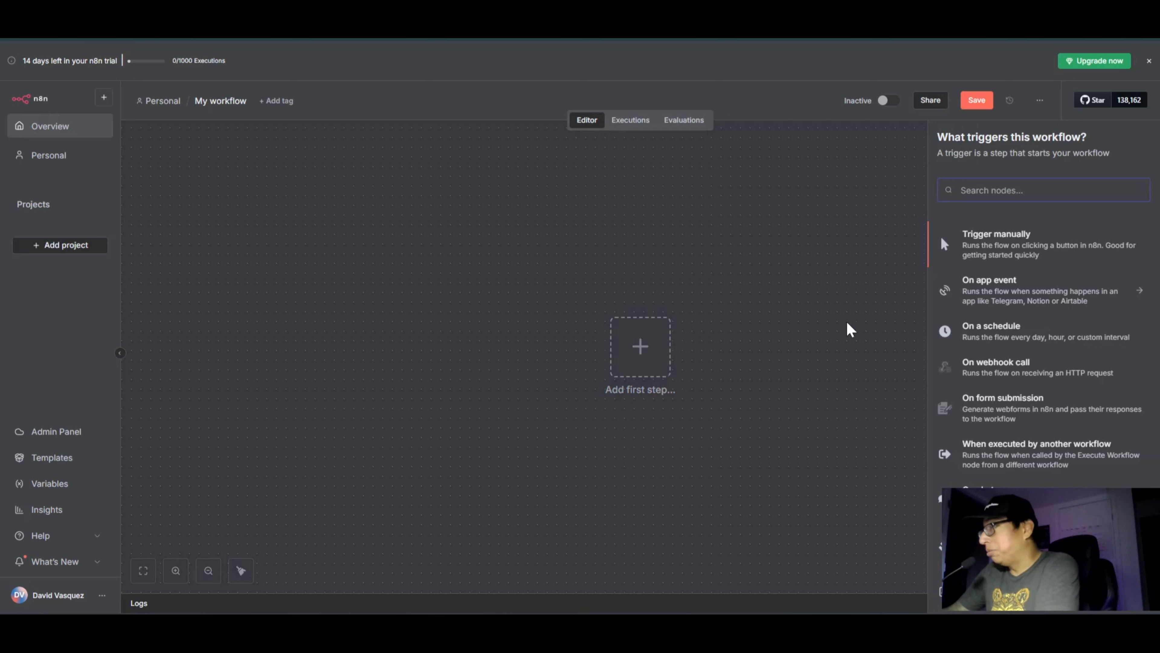
scroll(1037, 366, down, 1)
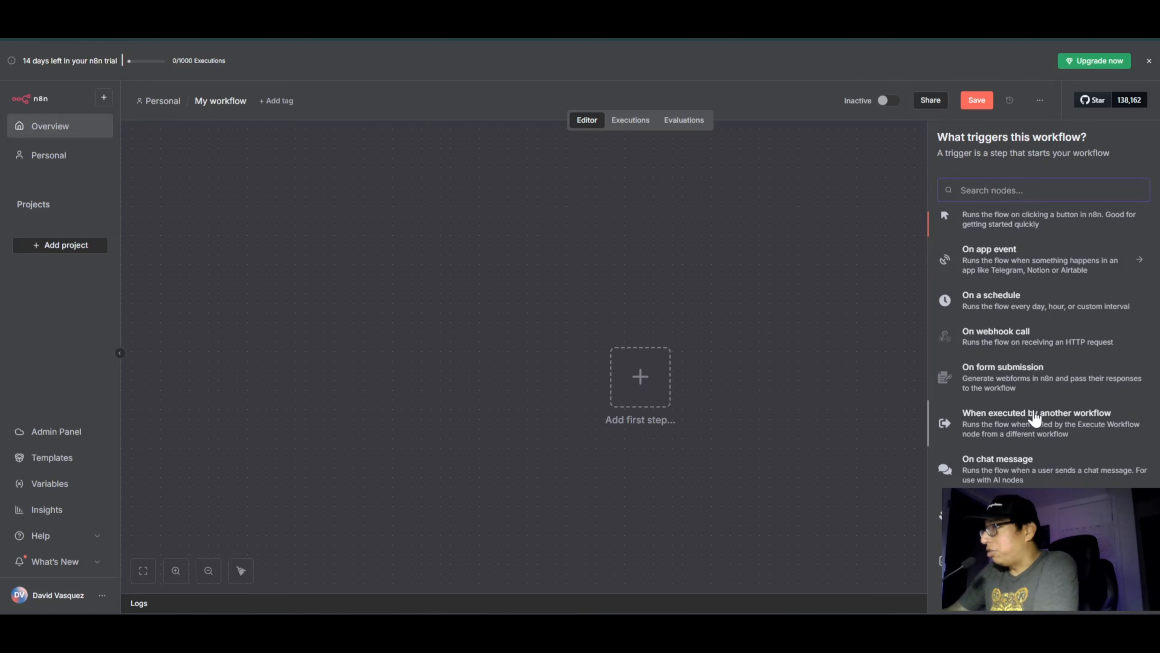
scroll(1023, 329, up, 1)
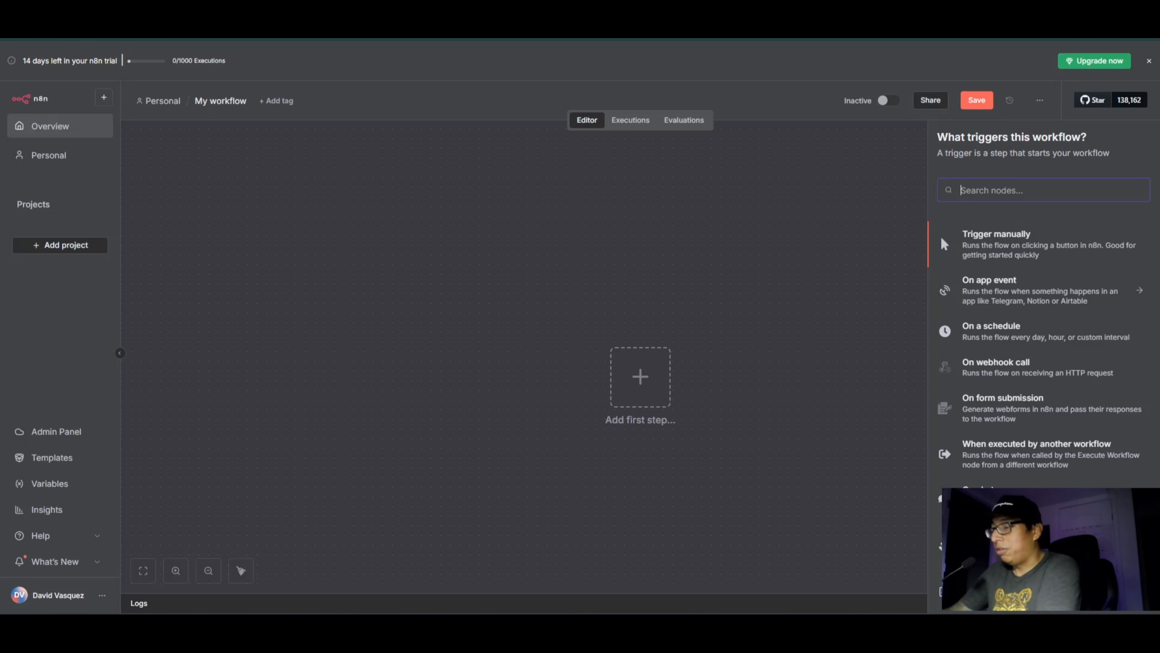
text(gm)
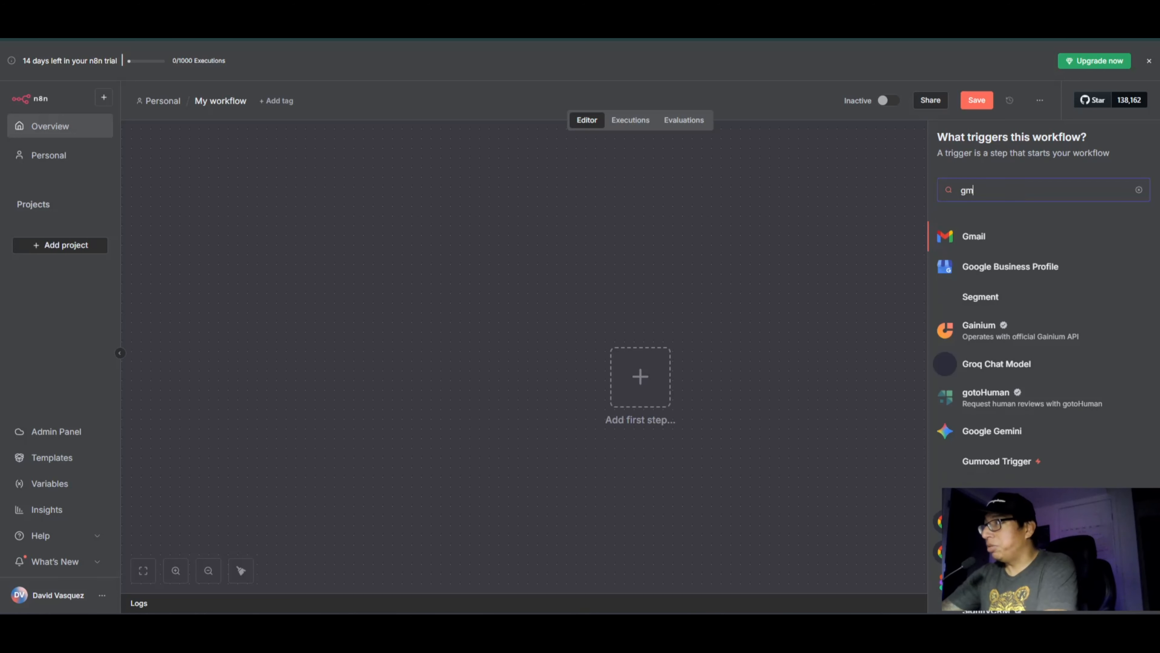
text(ail)
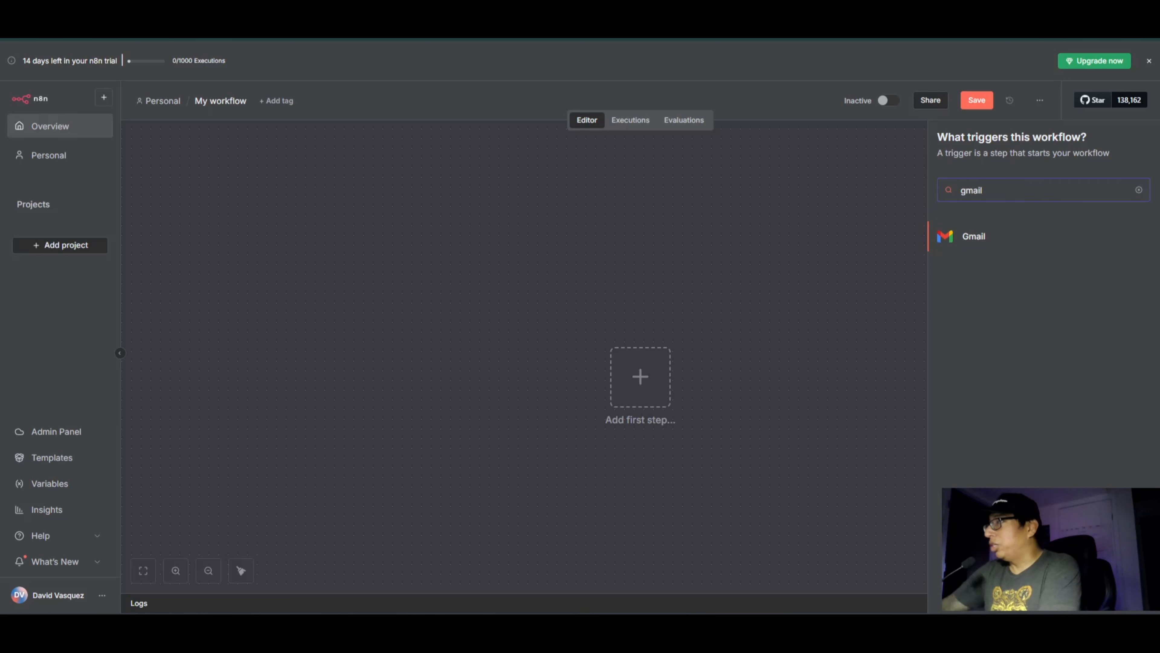
click(972, 241)
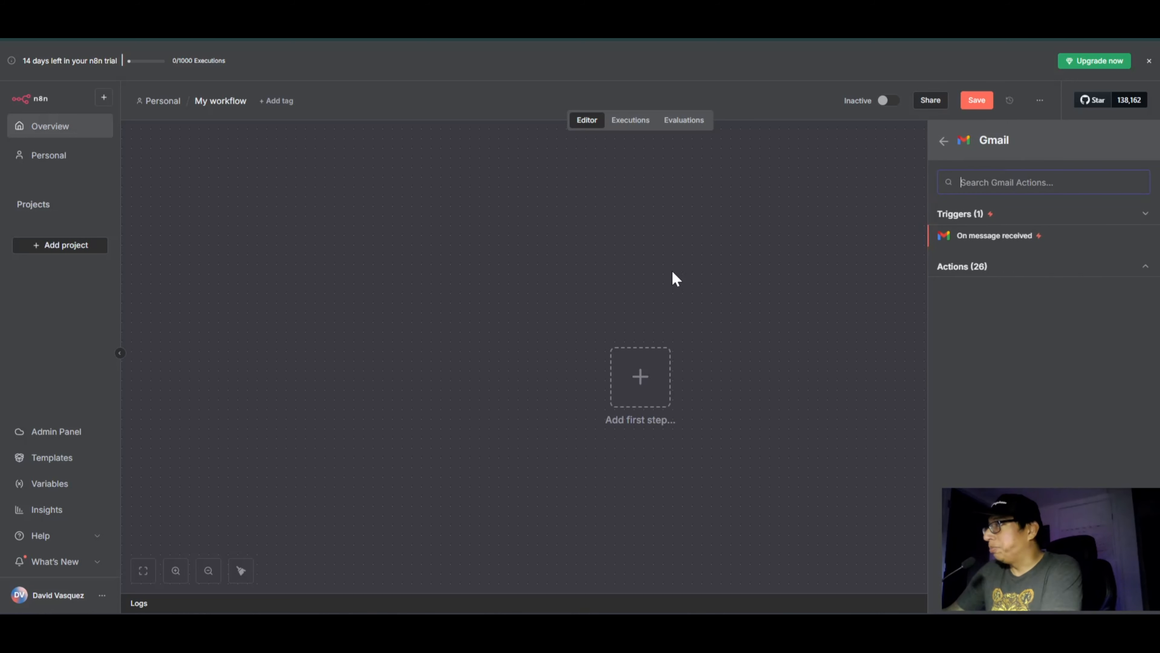
click(996, 239)
Step: Create a new OAuth2 credential for the Gmail Trigger and sign in with the listed Google account
click(393, 139)
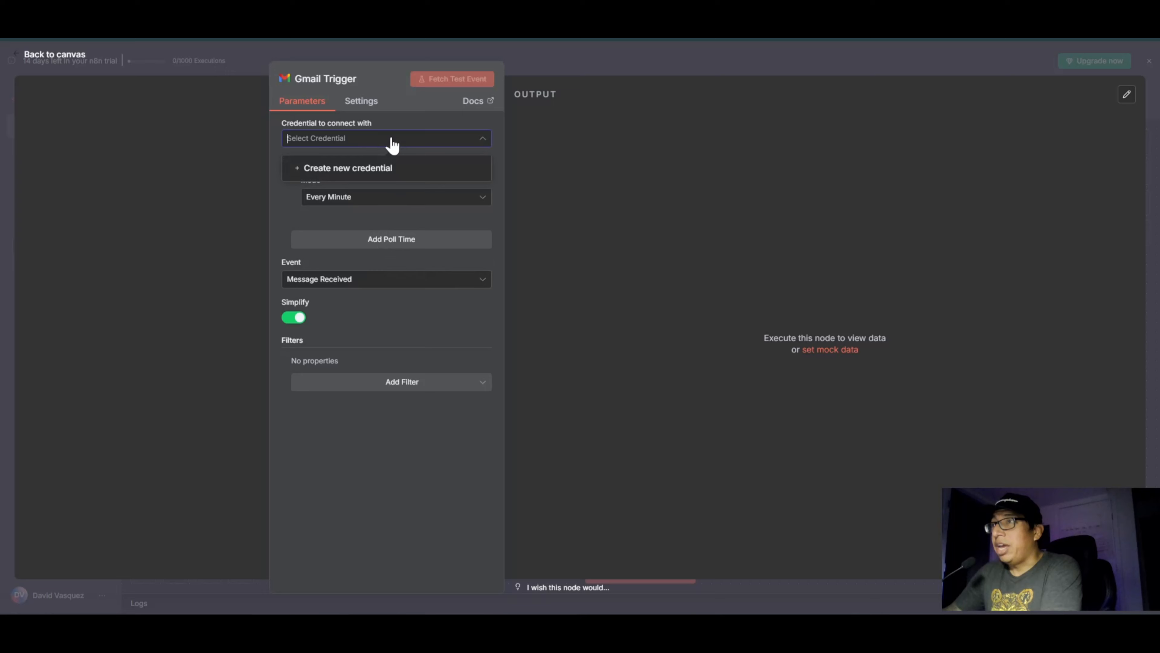
click(361, 170)
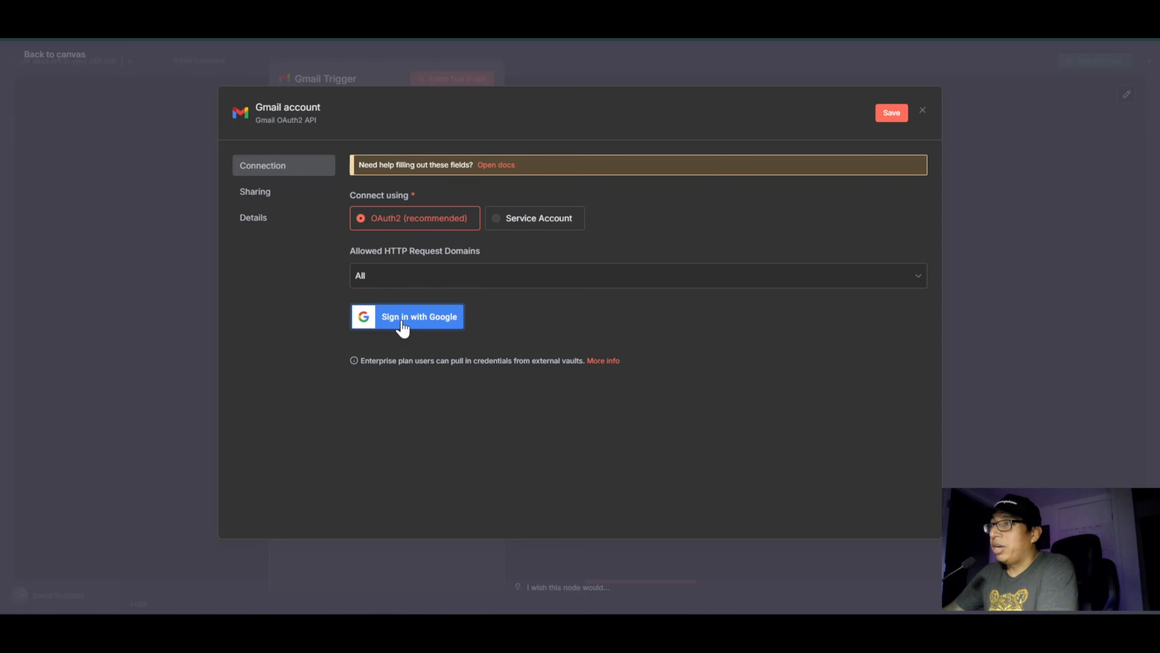
click(435, 321)
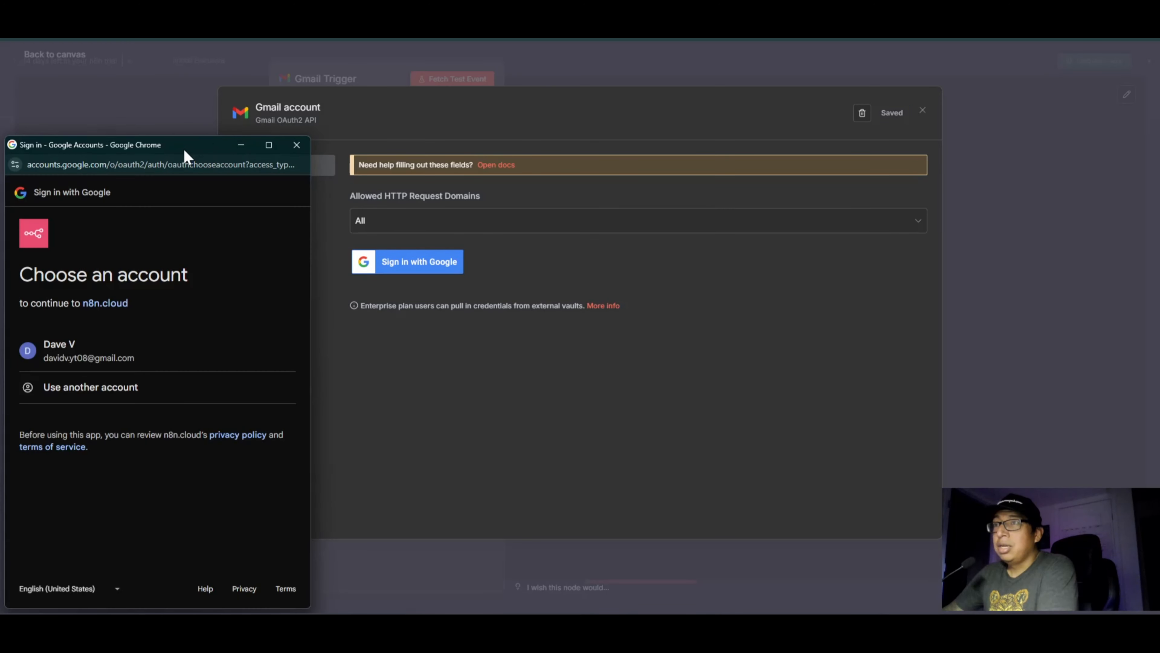
click(79, 357)
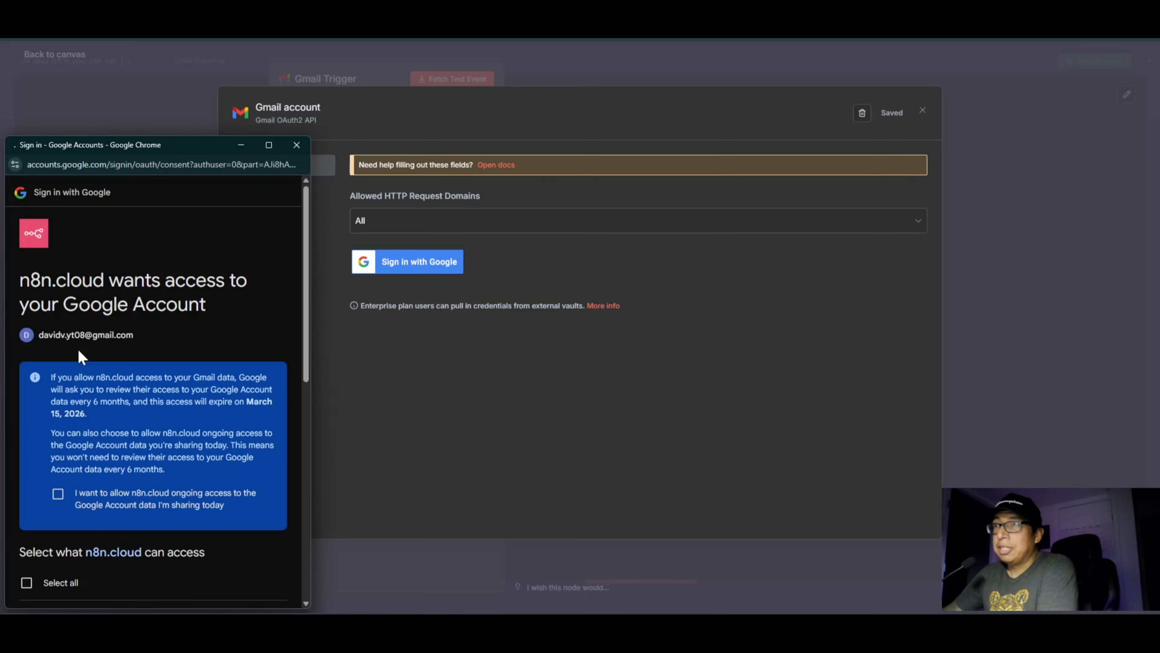
Step: Grant n8n.cloud all requested Google account permissions, finish the connection and close the credential settings
scroll(302, 362, down, 5)
click(27, 341)
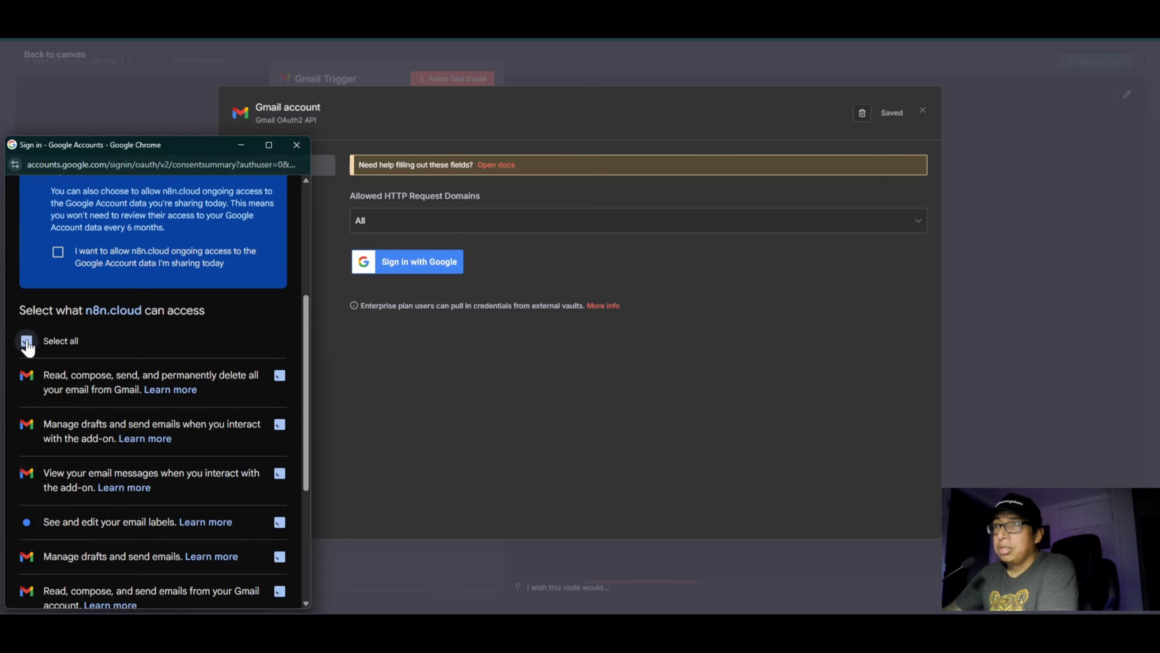
scroll(160, 383, down, 5)
click(204, 549)
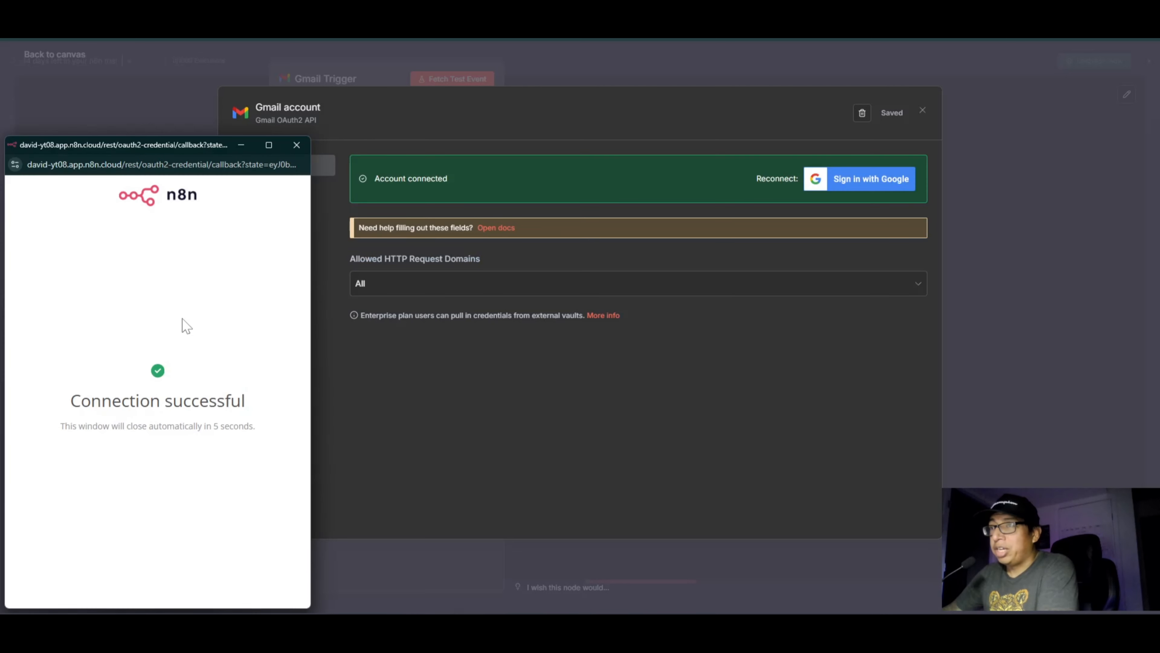
click(297, 146)
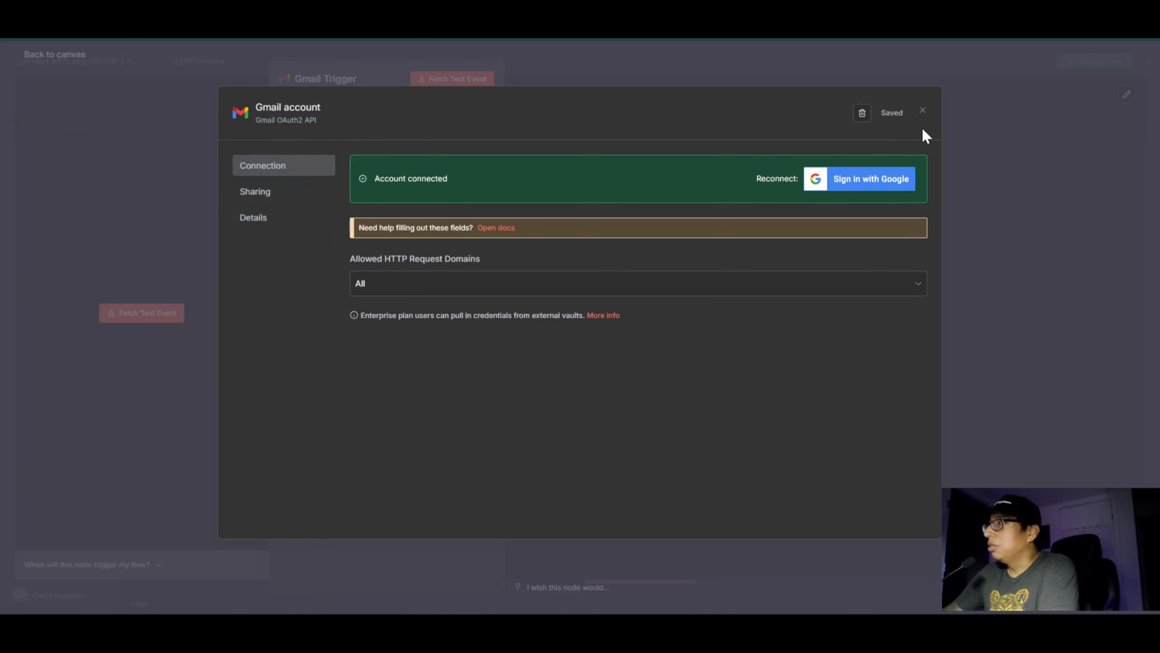
click(923, 111)
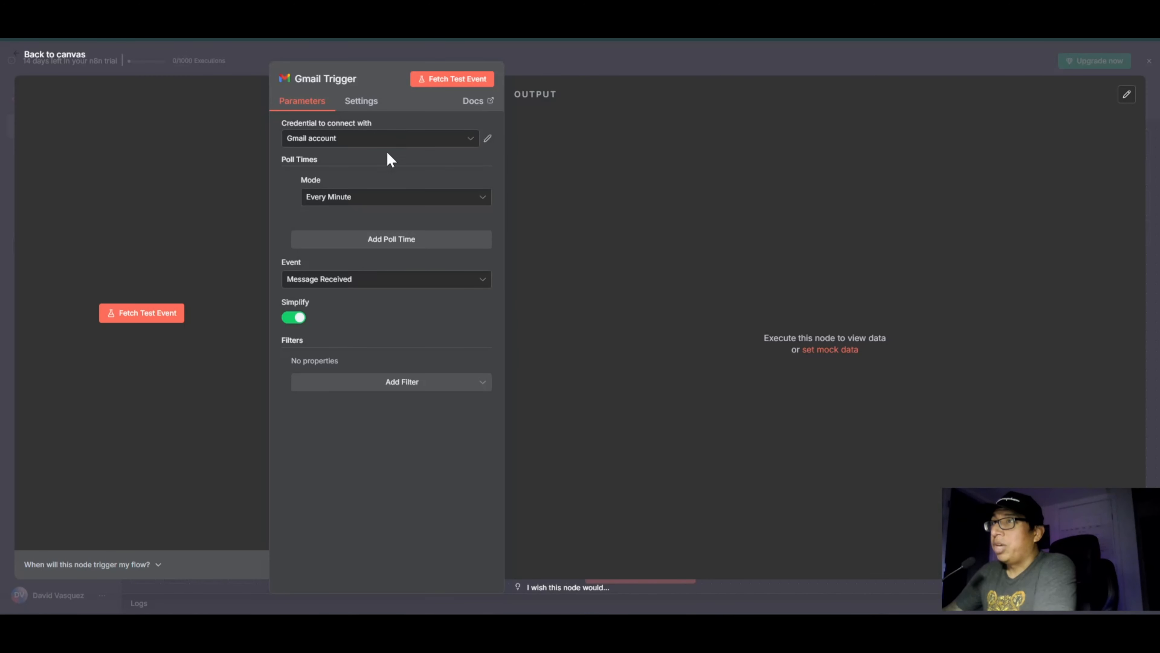
Step: Reopen the connected Gmail credential and rename it to the account's e-mail address
click(335, 140)
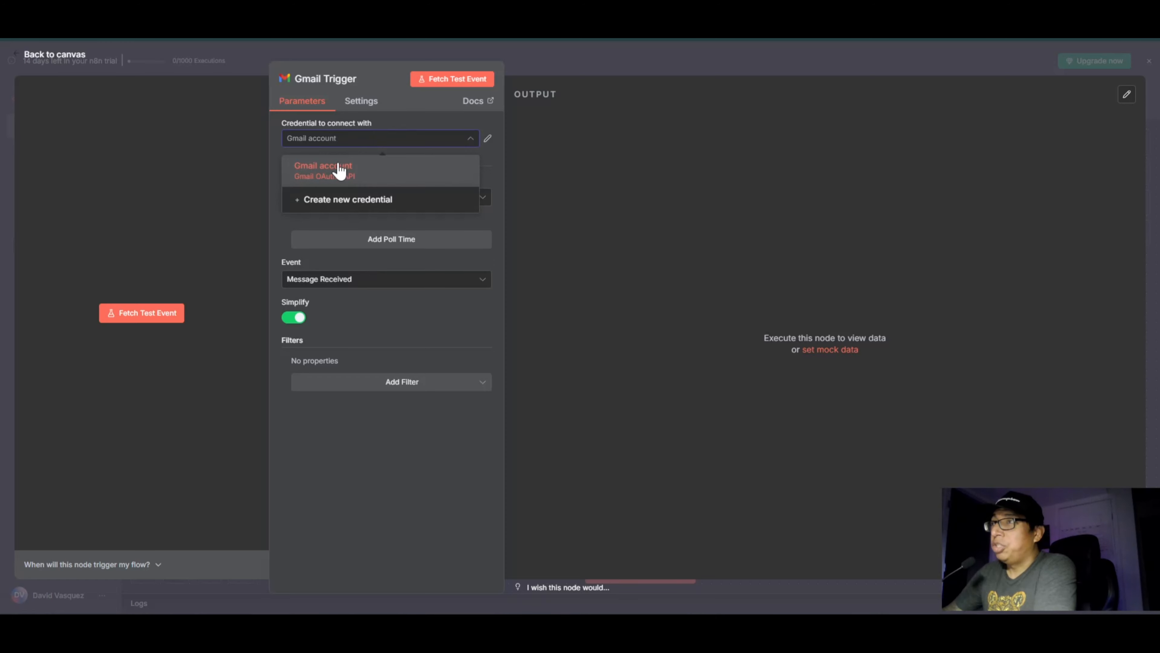
click(487, 138)
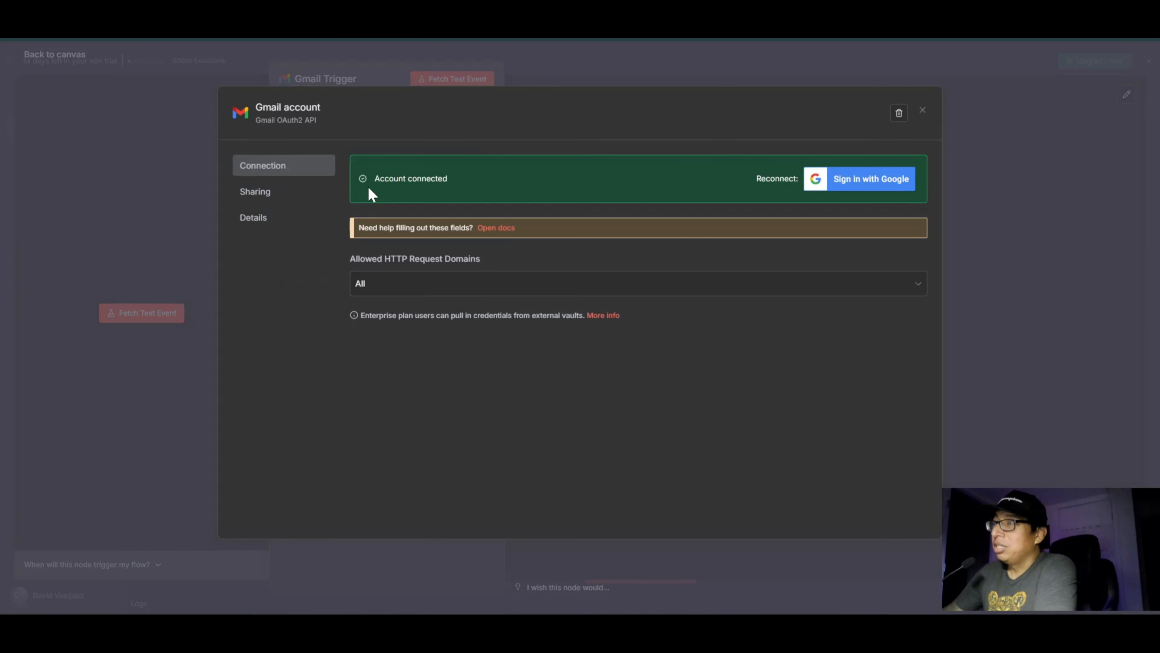
click(290, 107)
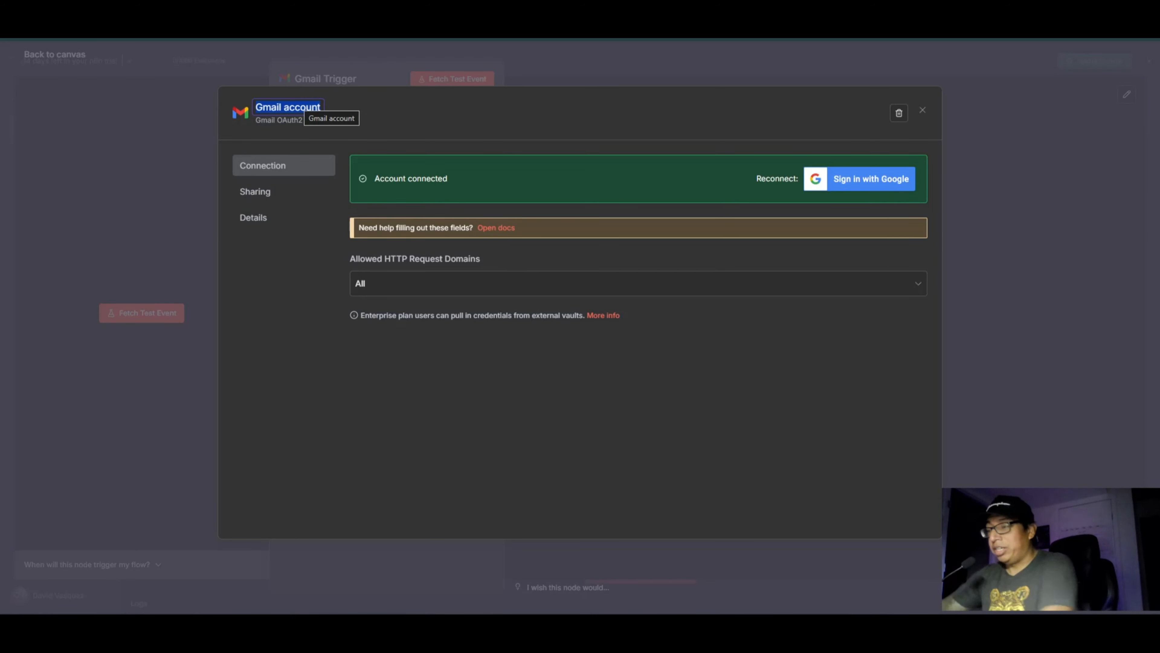
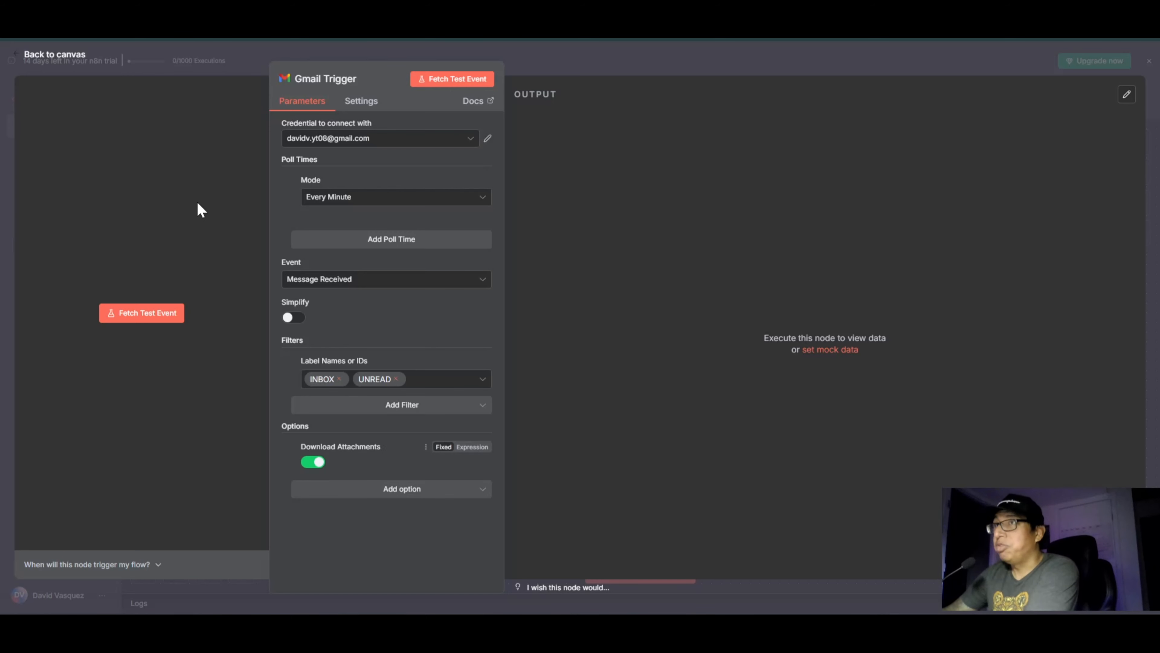
Step: Return to the workflow canvas and reposition the Gmail Trigger node toward its left side, leaving room for further nodes
click(40, 55)
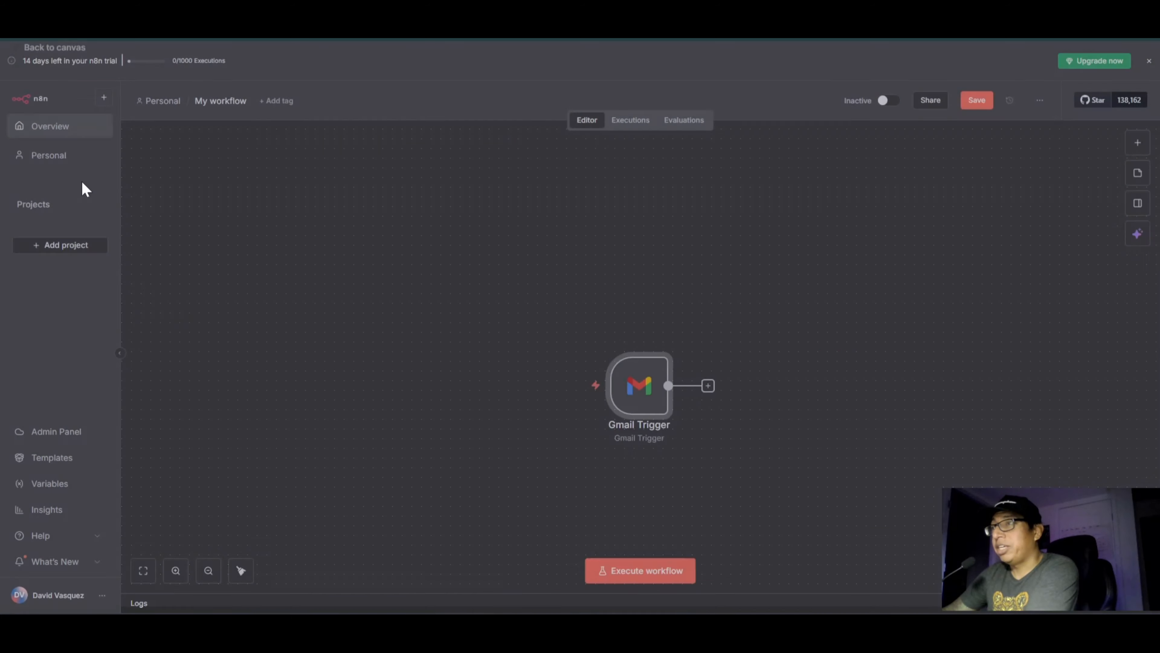
drag(619, 394, 377, 355)
click(457, 445)
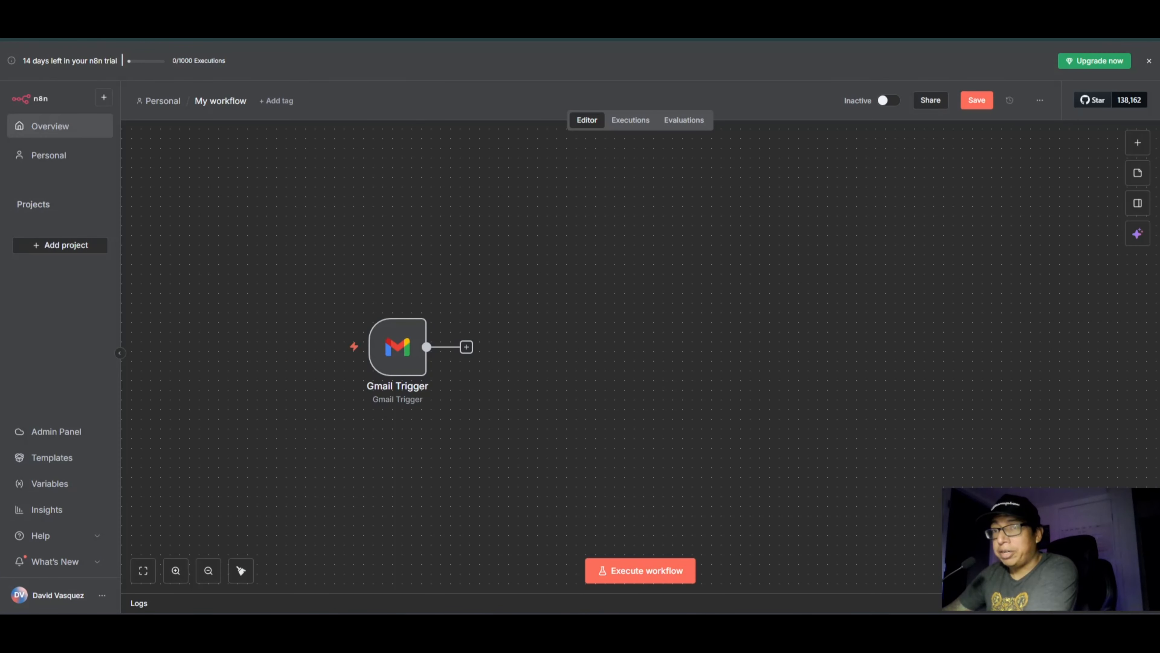
scroll(640, 357, down, 1)
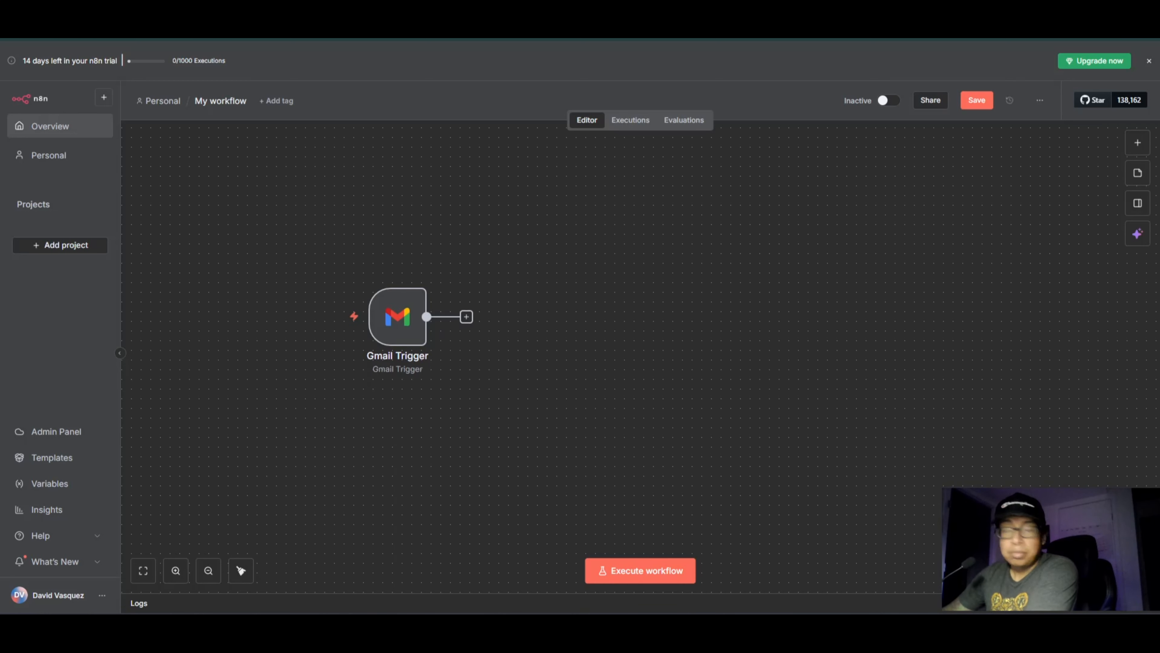
drag(404, 321, 365, 315)
click(467, 384)
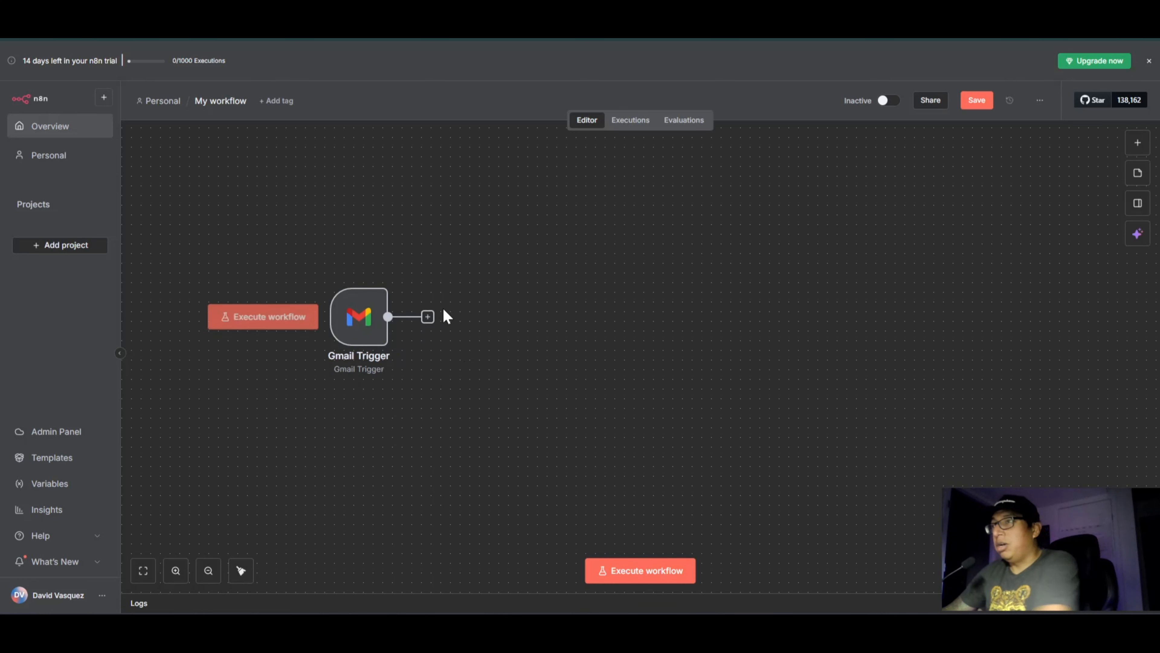
Step: Add a Google Drive "Upload file" action after the Gmail Trigger and space it farther from the trigger on the canvas
click(428, 317)
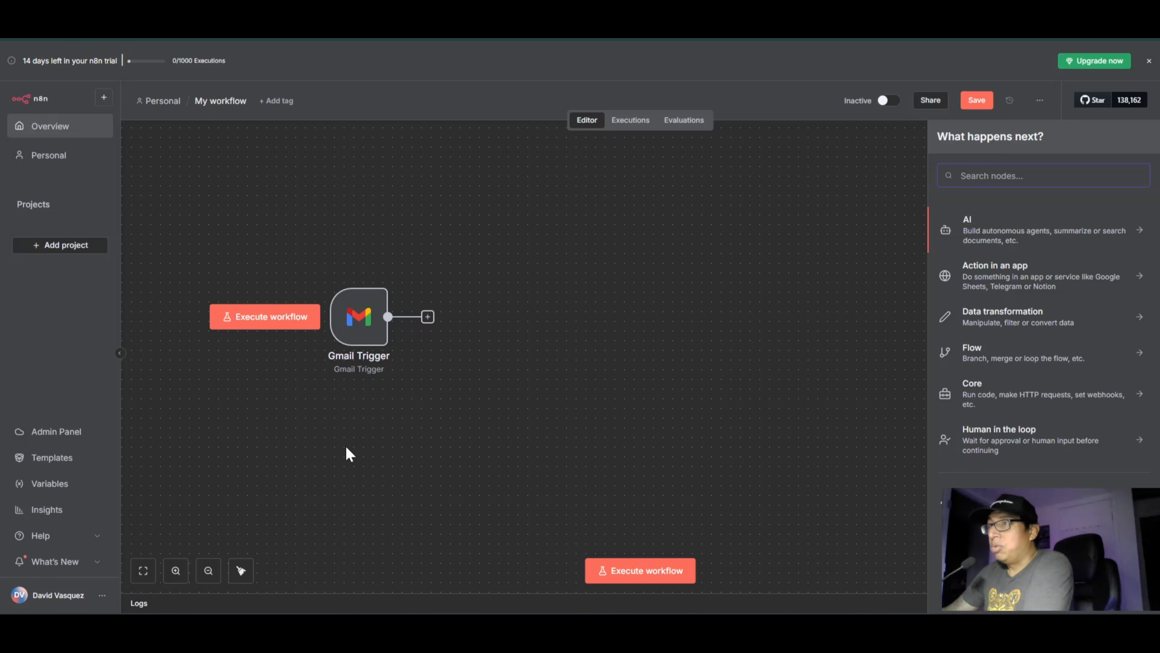
mouse_move(355, 261)
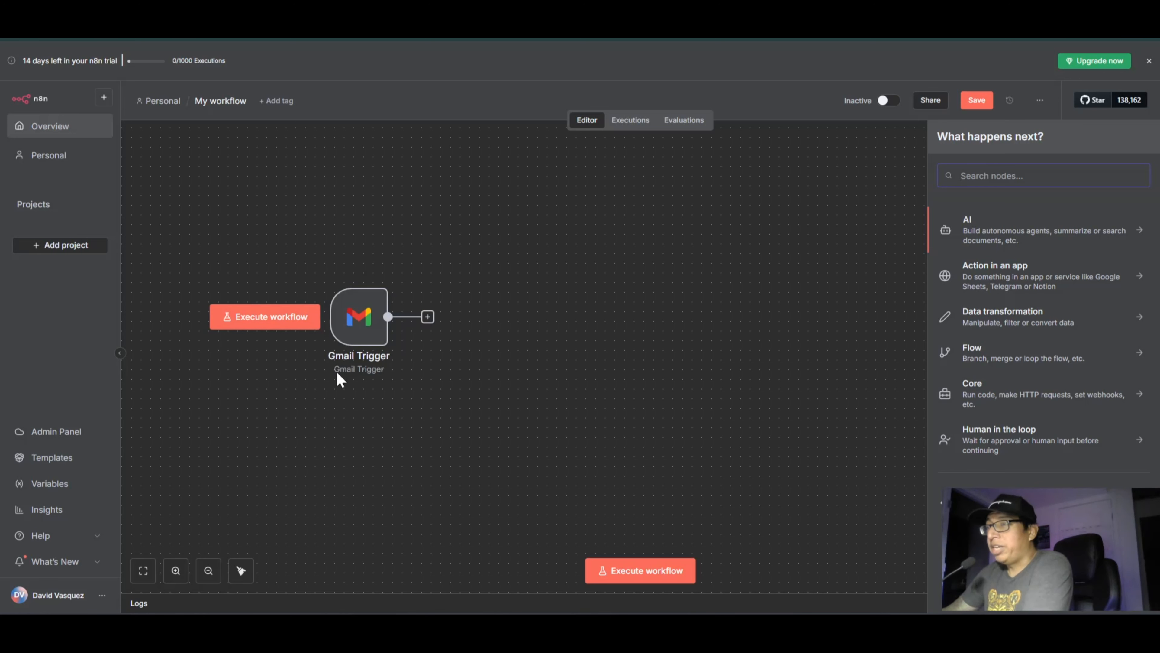
mouse_move(360, 315)
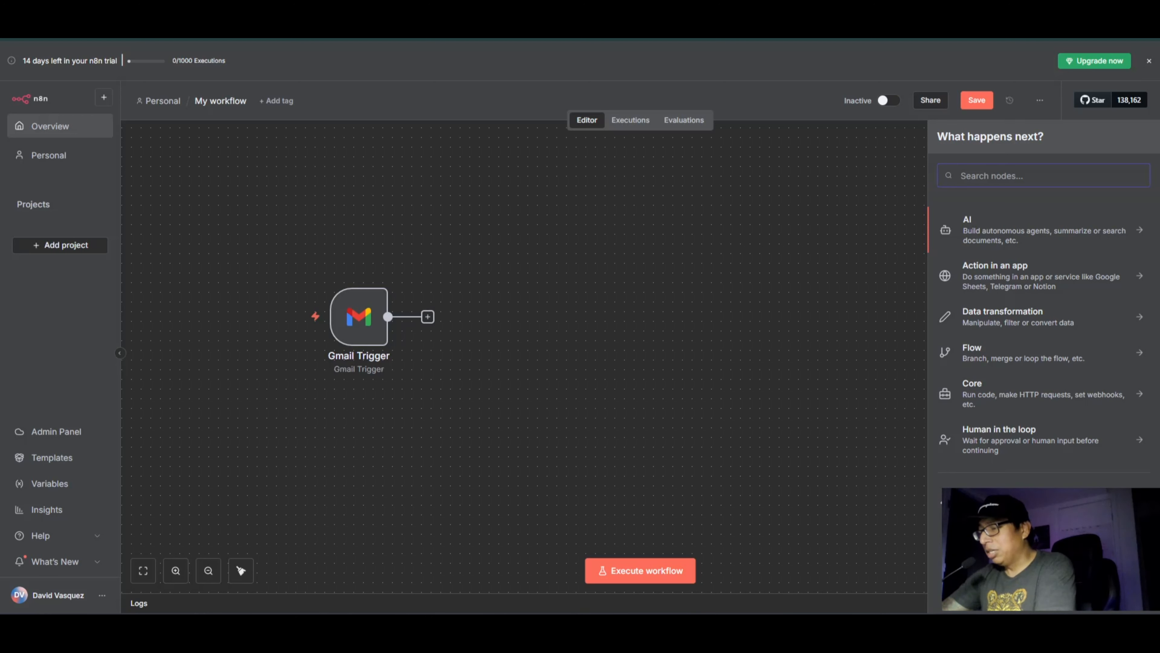
text(g)
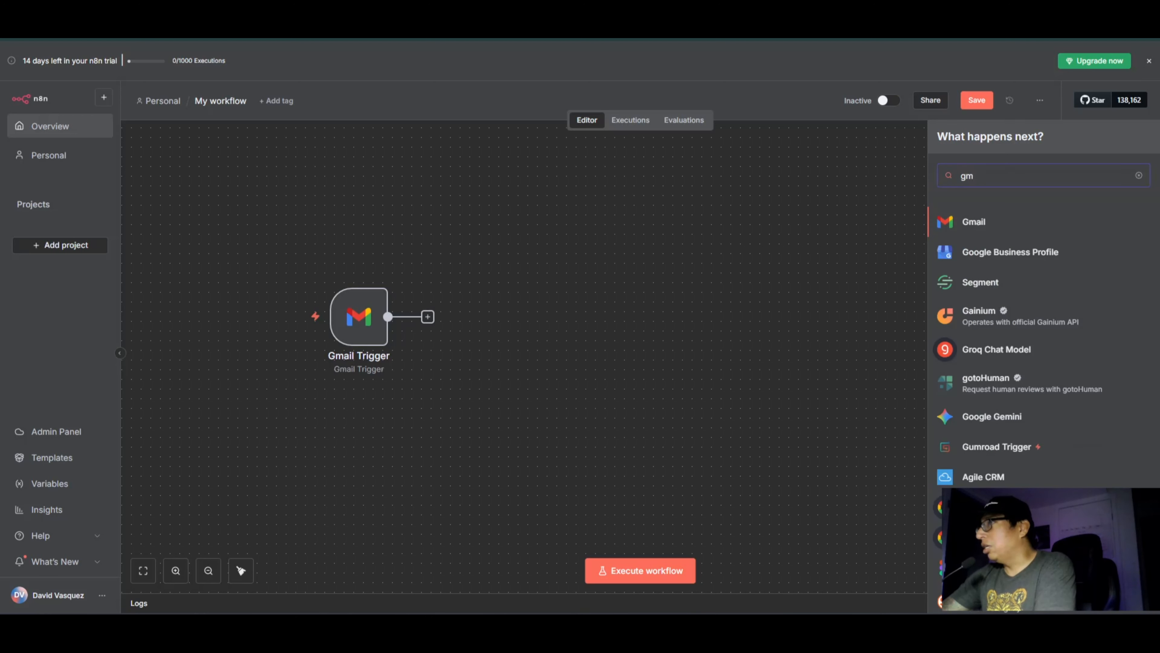
text(oogle)
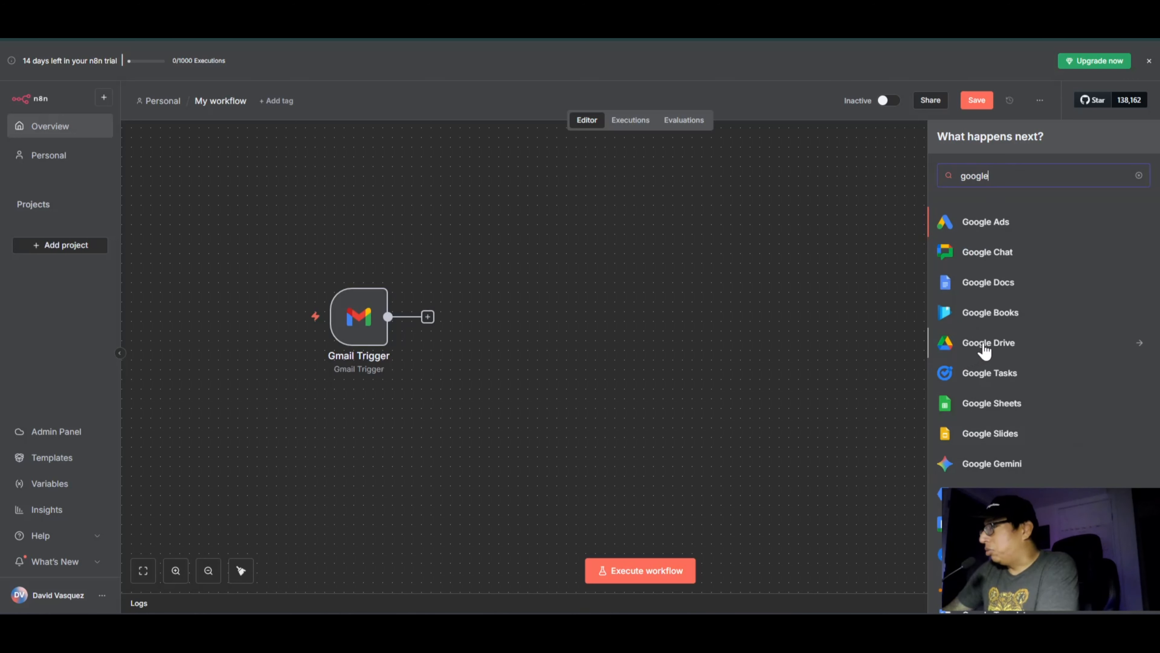
click(989, 344)
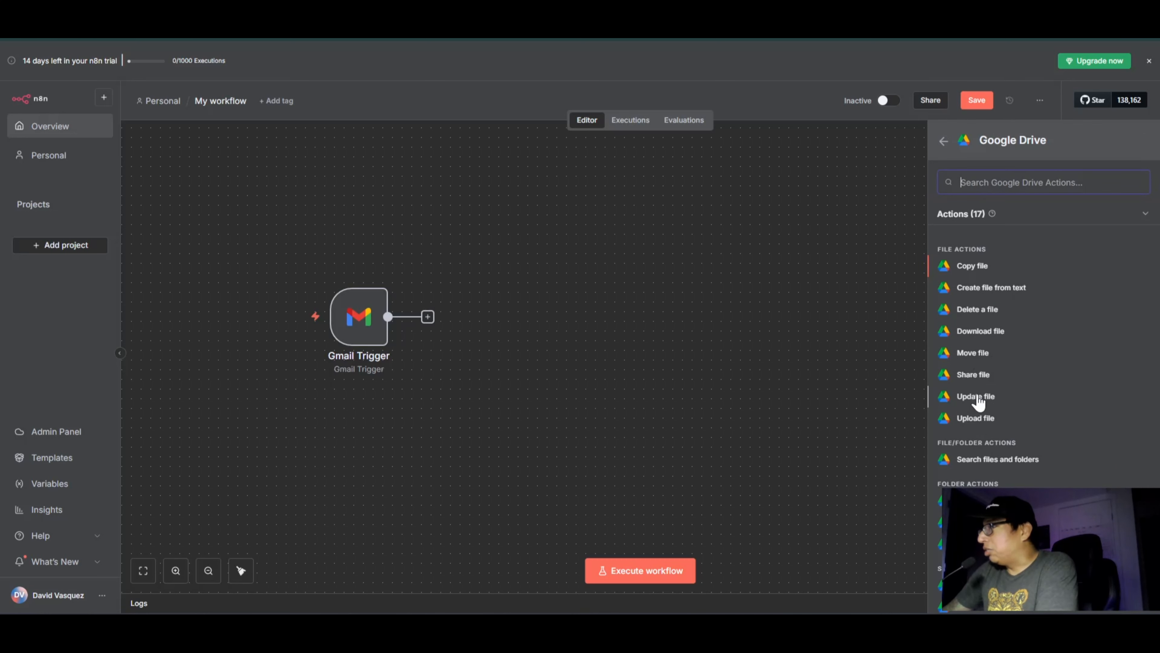
click(977, 419)
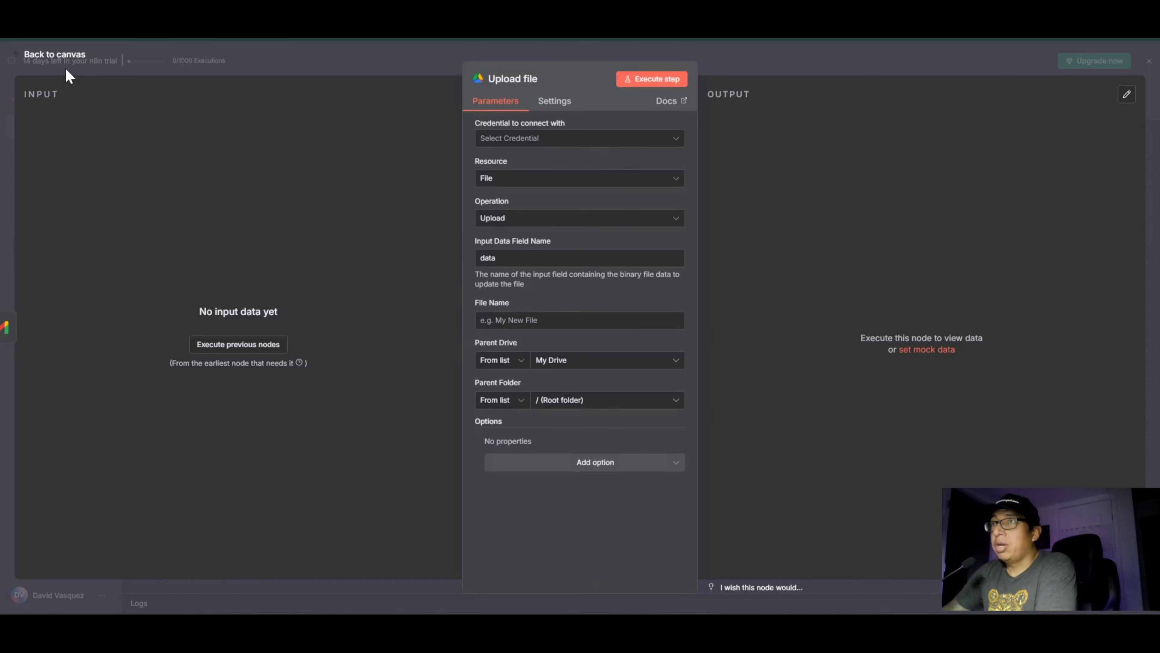
click(59, 57)
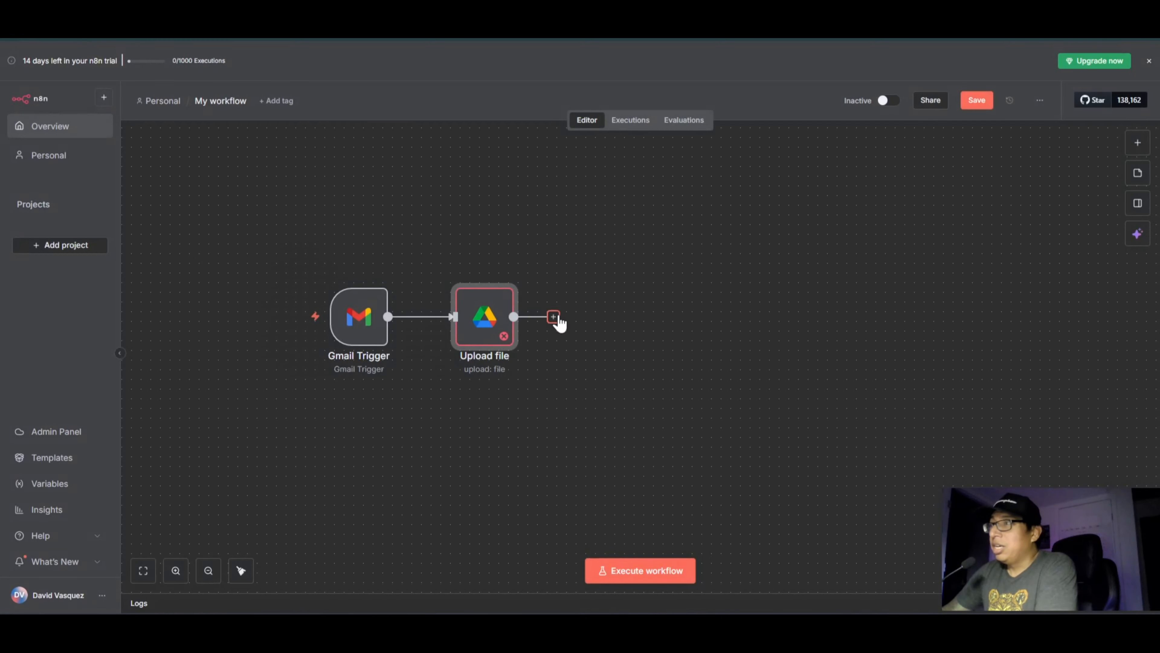
drag(485, 317, 562, 317)
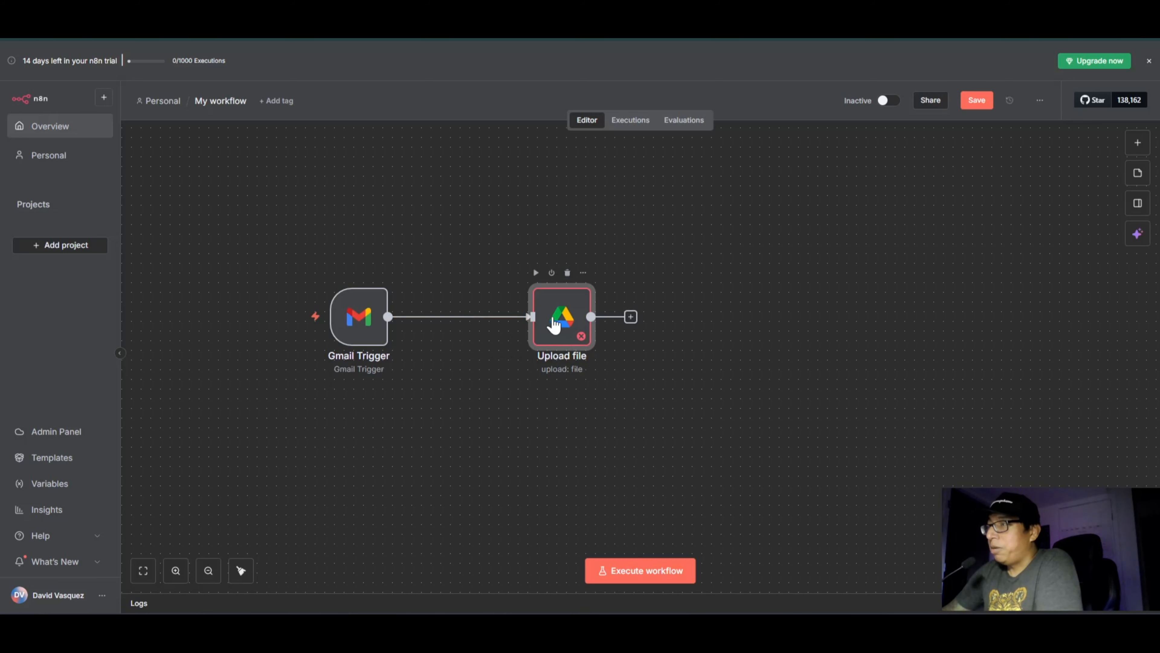
Step: Check which credentials the Upload file node offers and return to the canvas
double_click(554, 323)
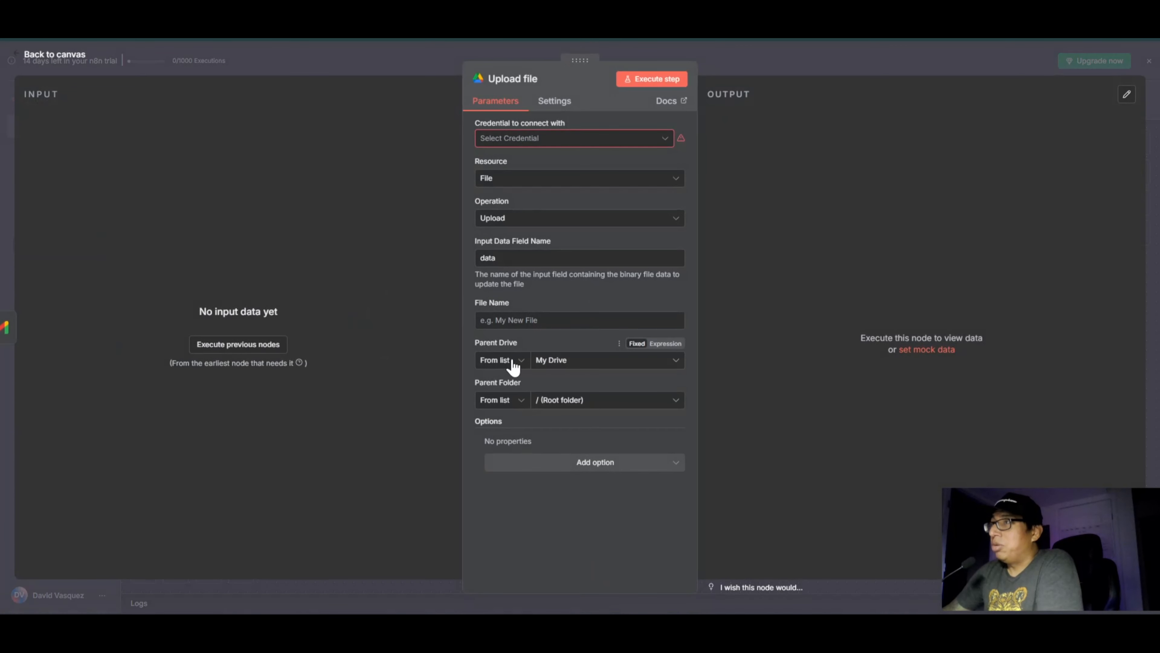
click(655, 142)
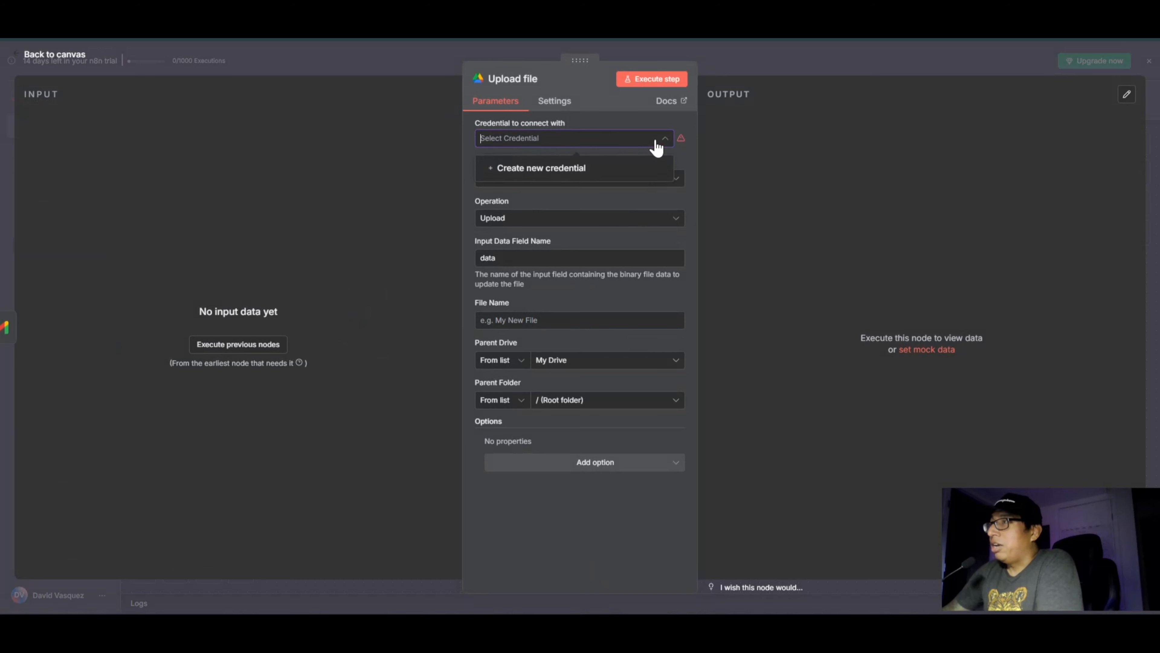
click(69, 55)
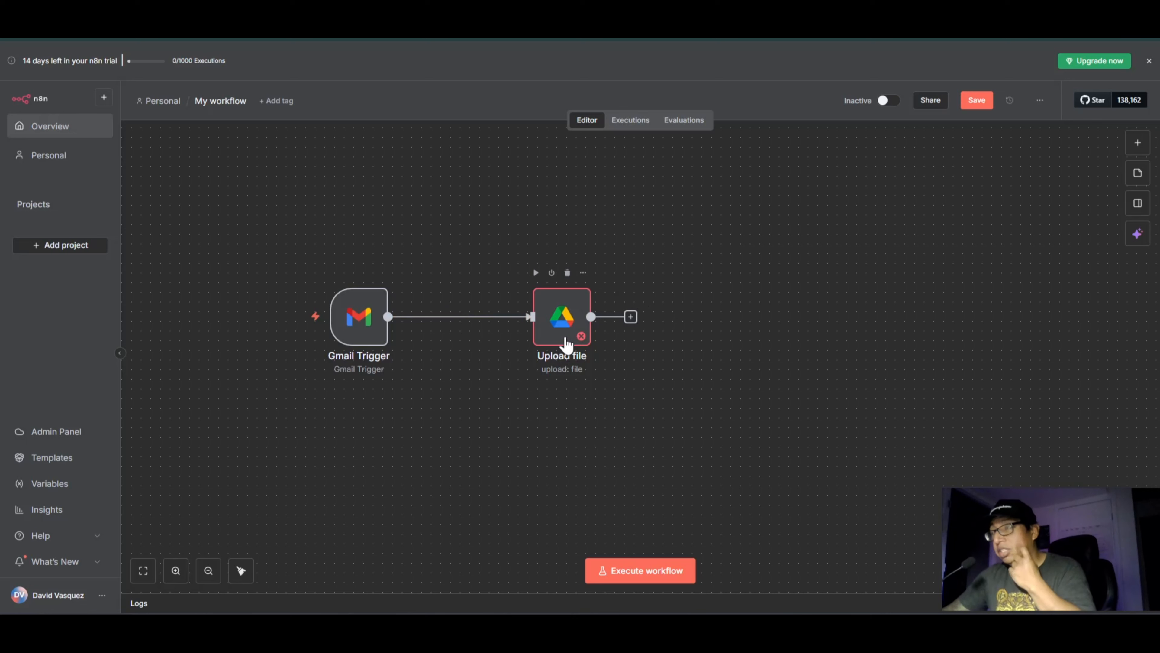
Step: Examine which OAuth2 fields a new Google Drive credential requires for the Upload file node, then close it without connecting and return to the canvas
double_click(565, 336)
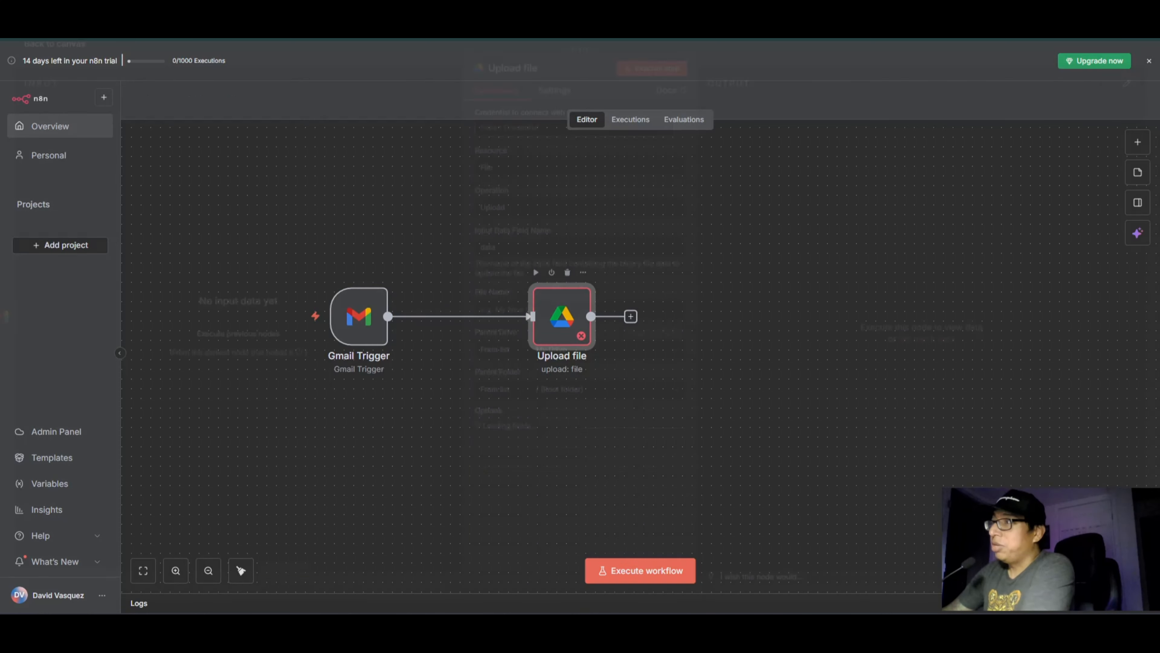
click(658, 139)
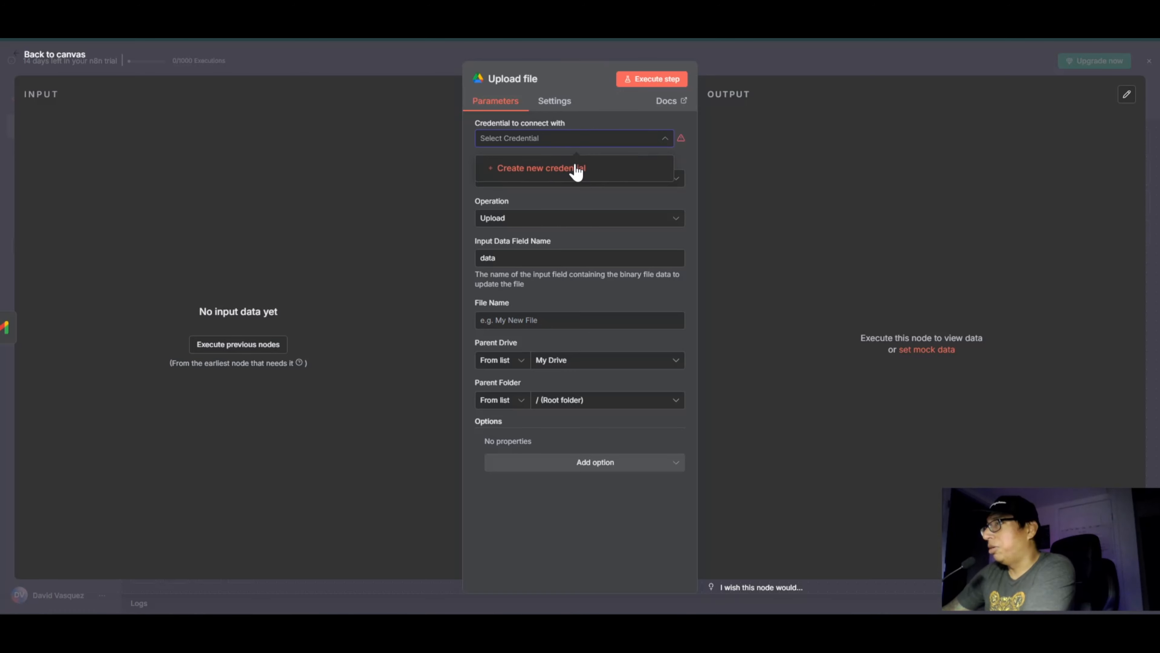
click(559, 169)
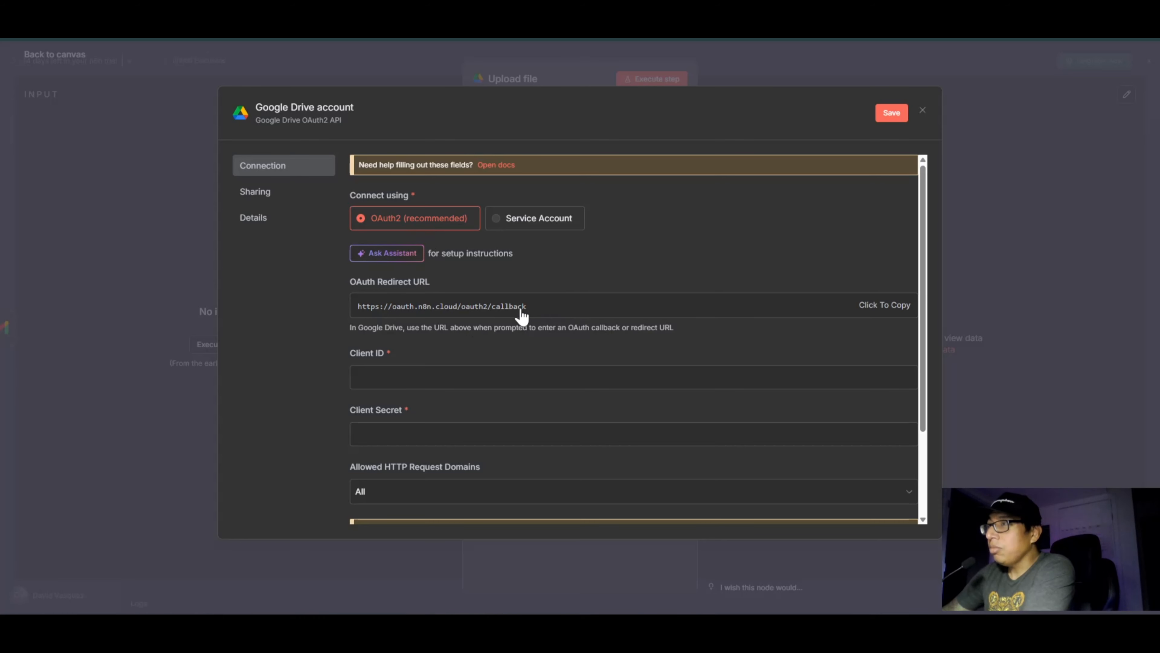
scroll(530, 280, down, 2)
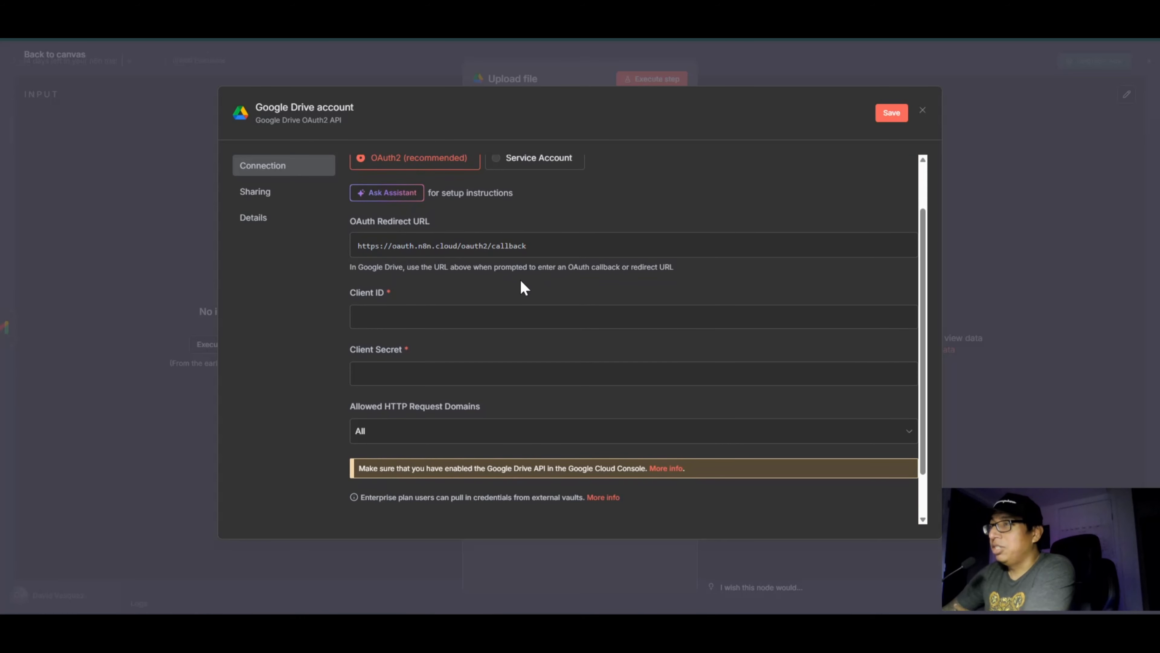
drag(350, 293, 383, 293)
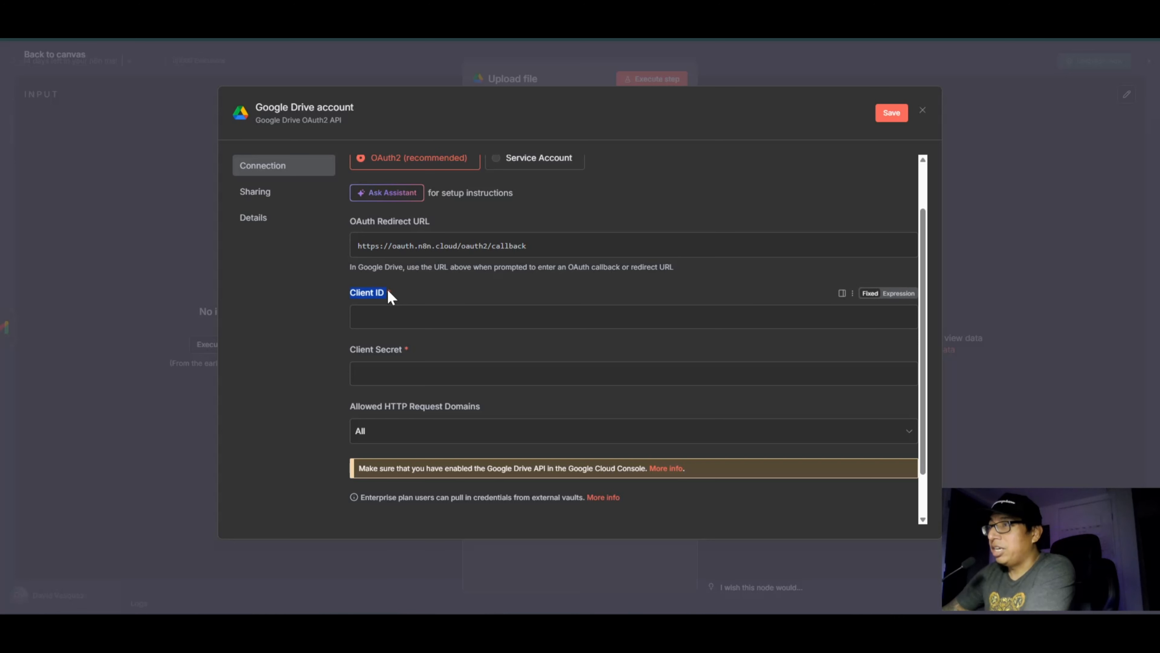
drag(348, 356, 425, 359)
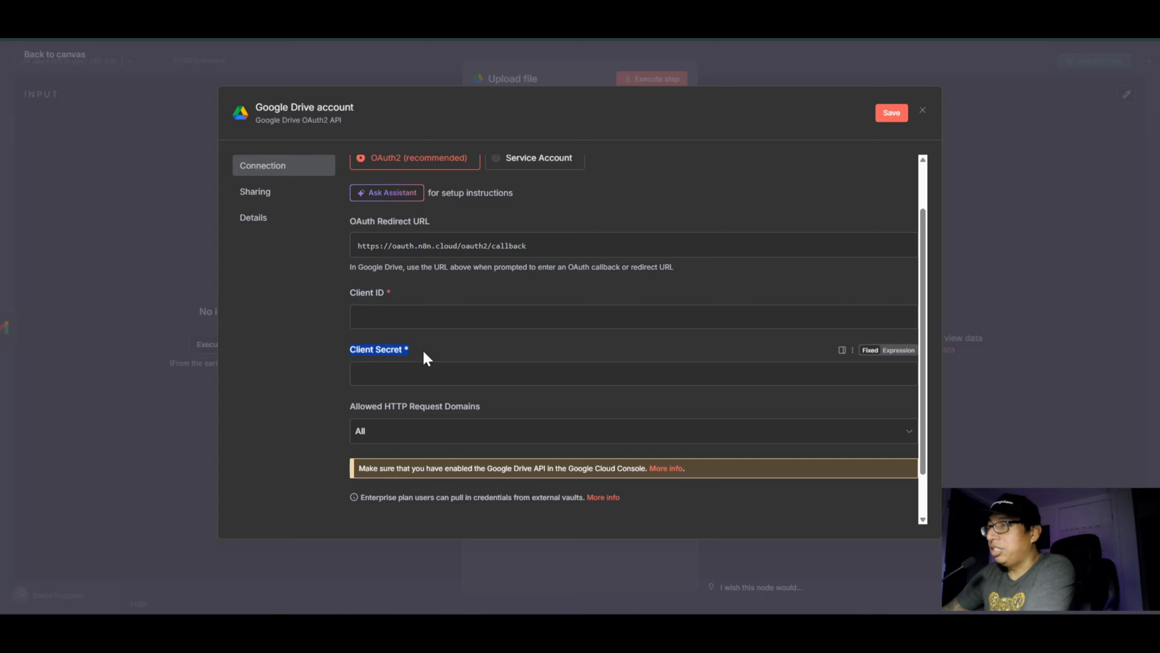
click(433, 347)
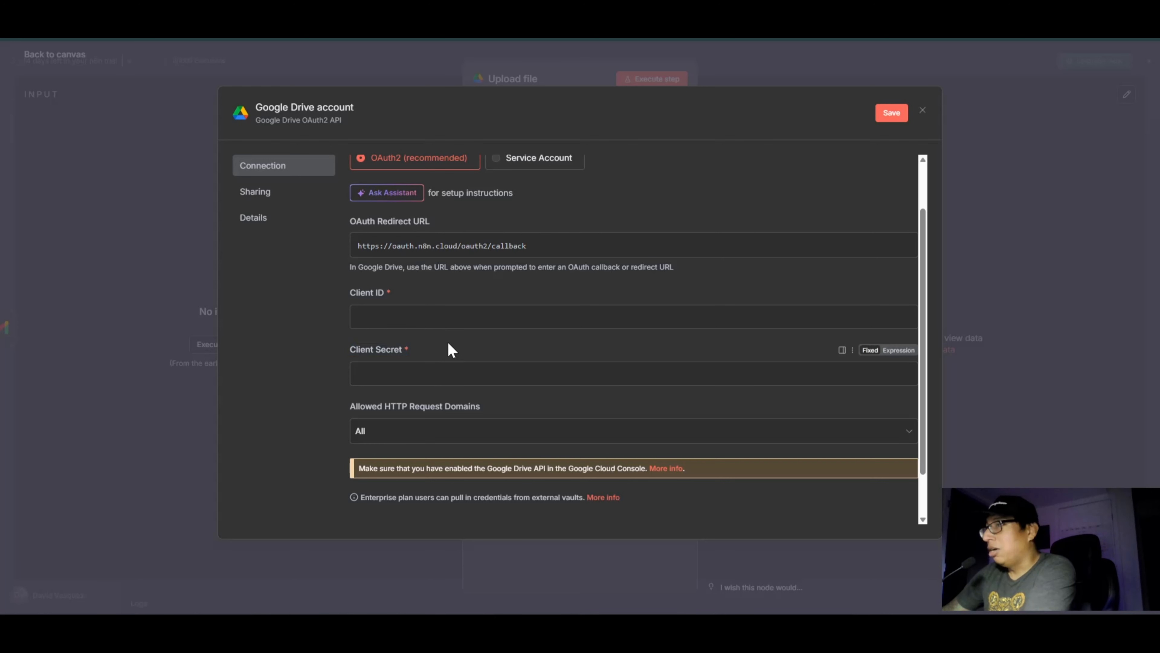
scroll(459, 350, up, 2)
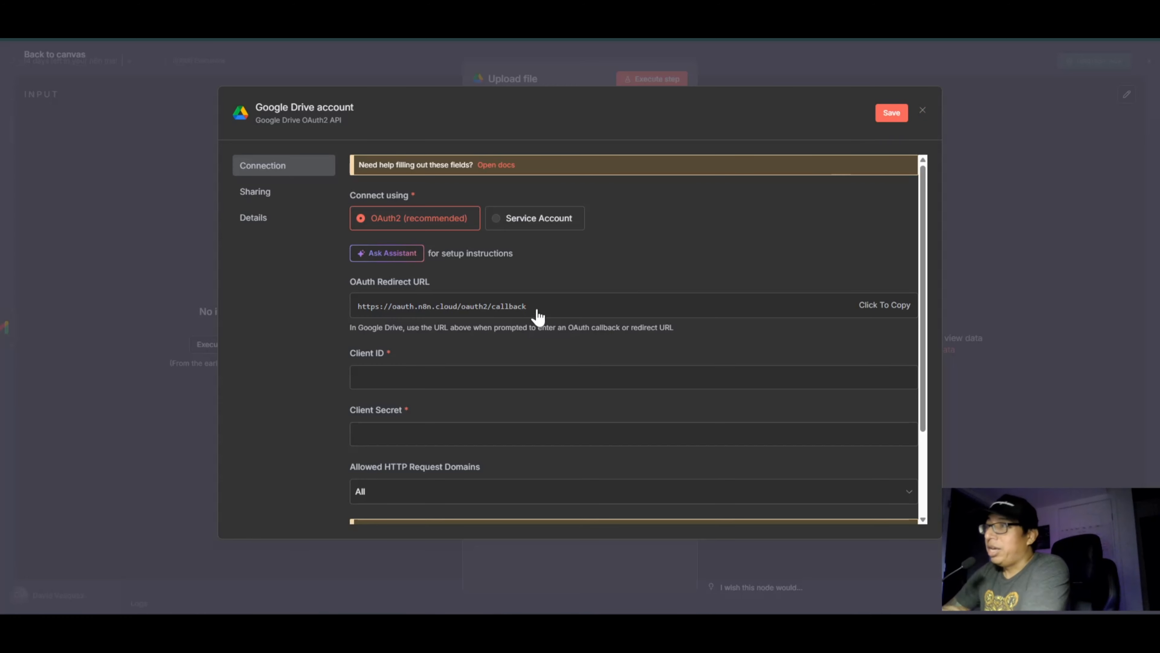
scroll(537, 316, down, 3)
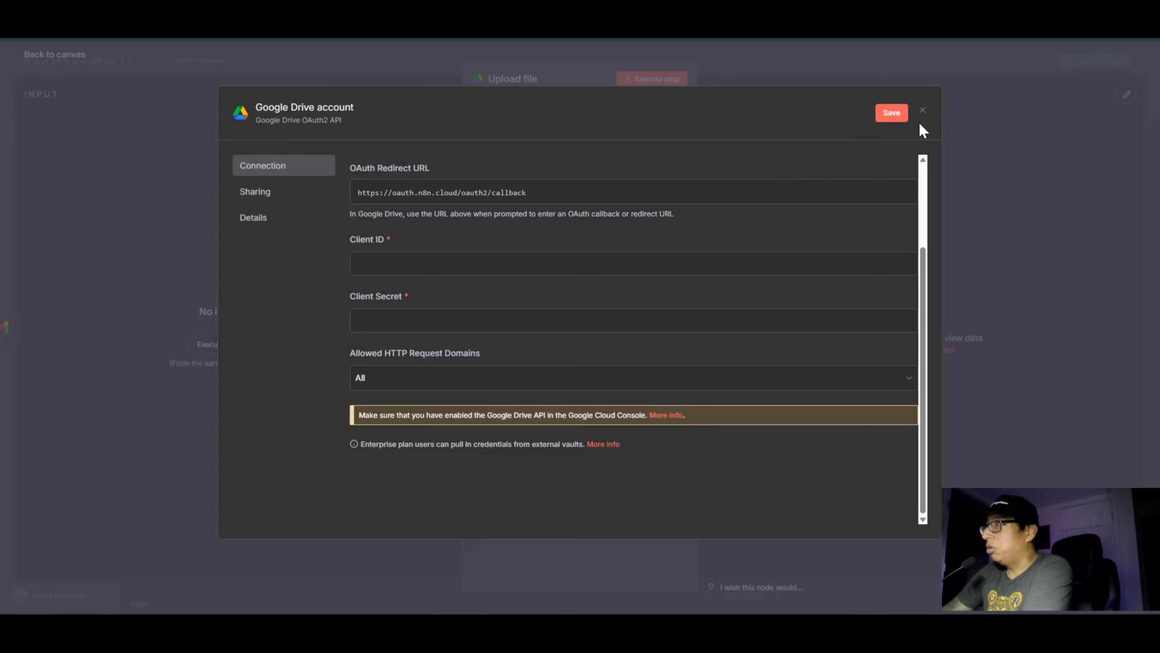
click(922, 111)
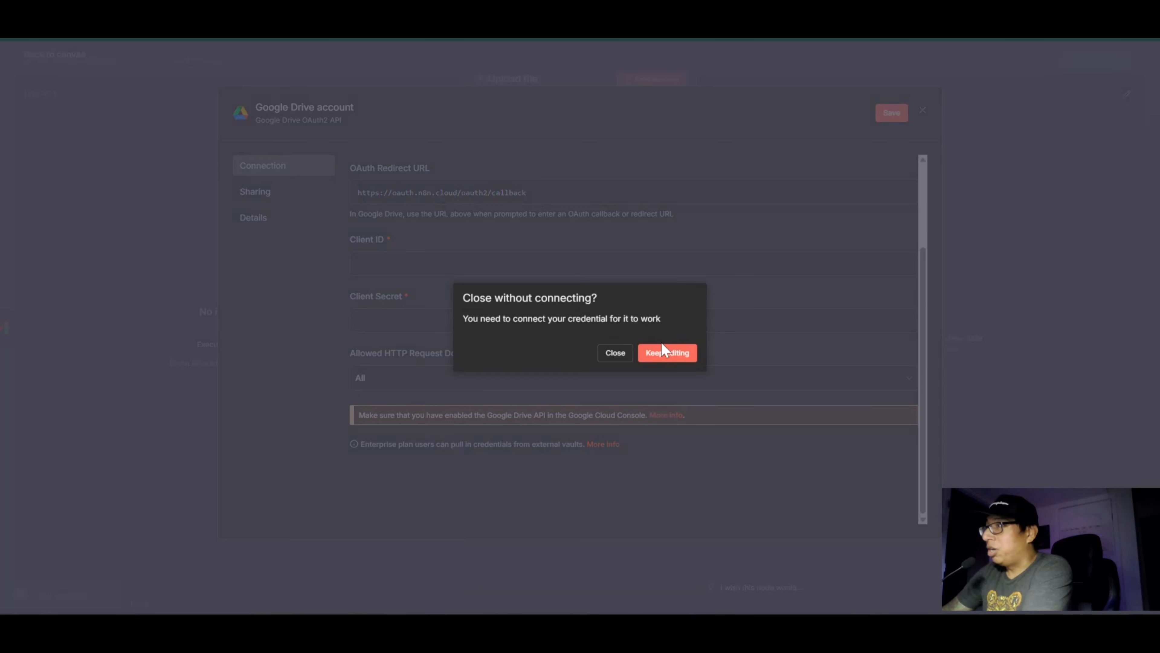
click(615, 354)
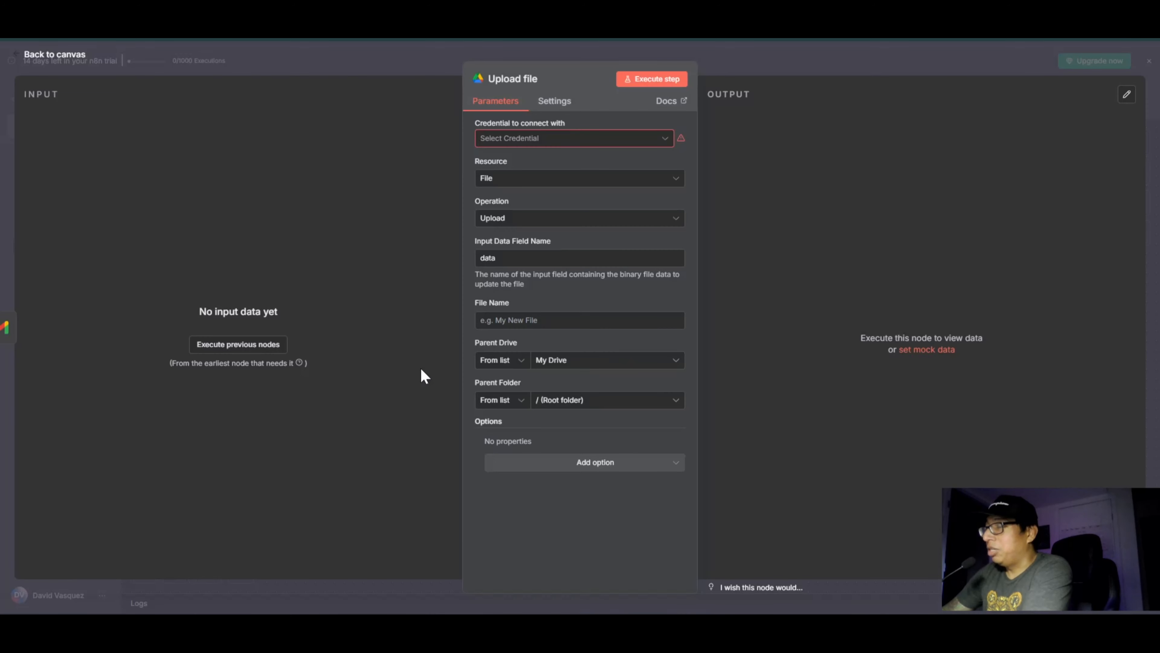
click(80, 62)
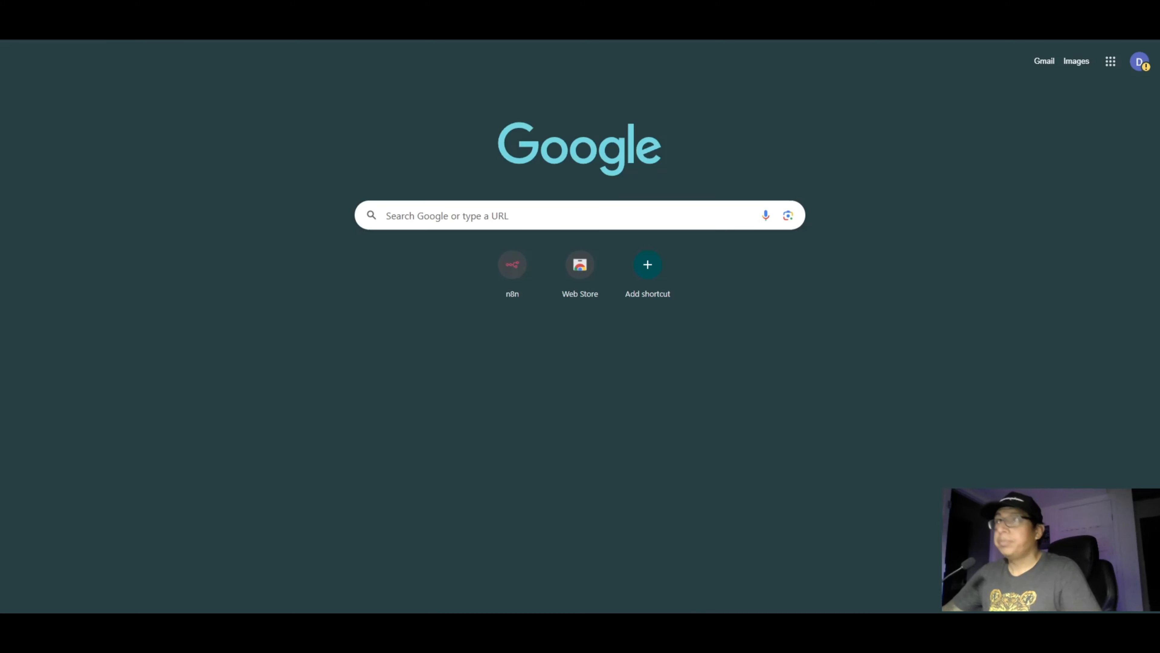
click(293, 30)
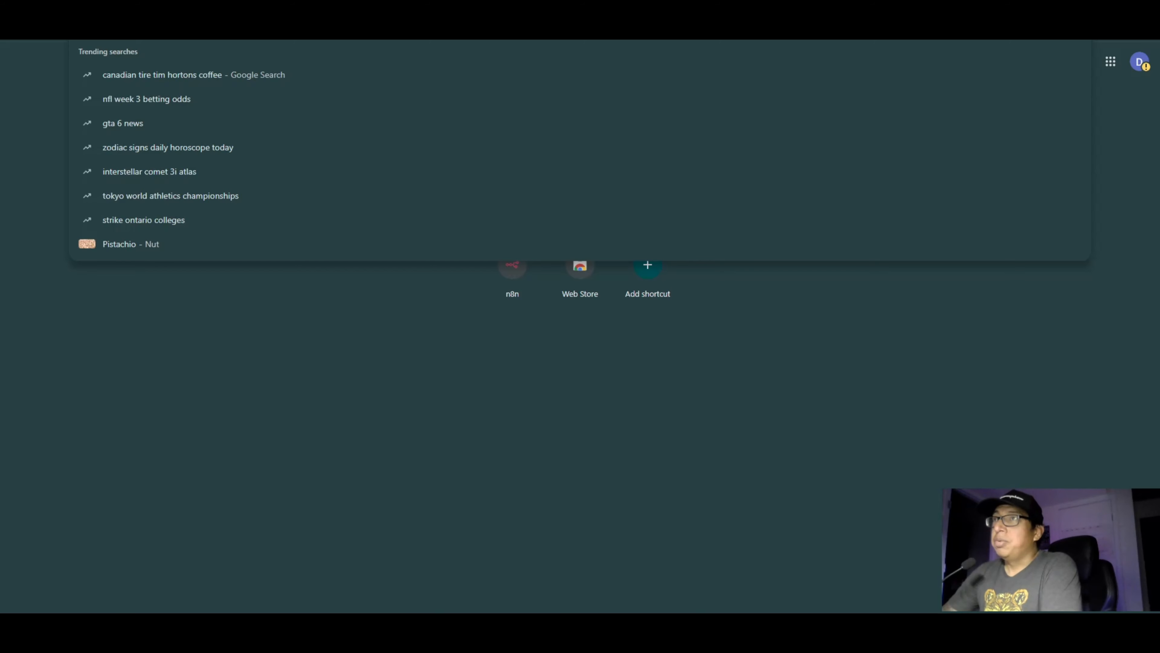
text(https://console.cloud.google.com/)
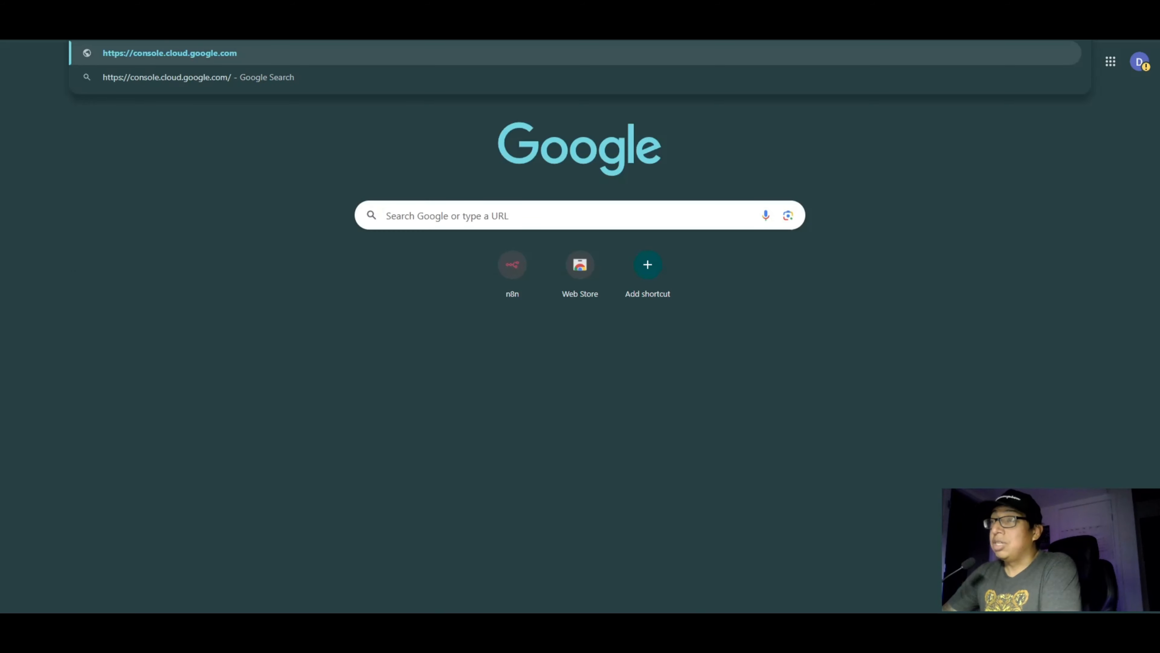
key(Return)
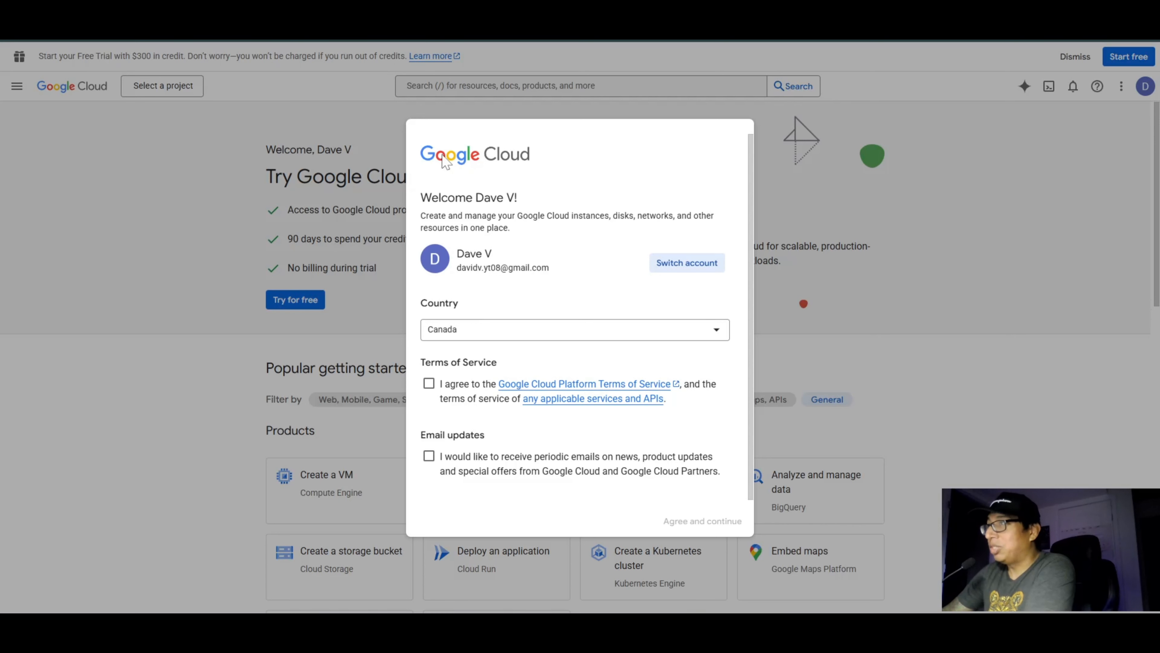
Step: Agree to the Google Cloud Platform Terms of Service without opting into email updates and continue to the console's welcome page
click(429, 386)
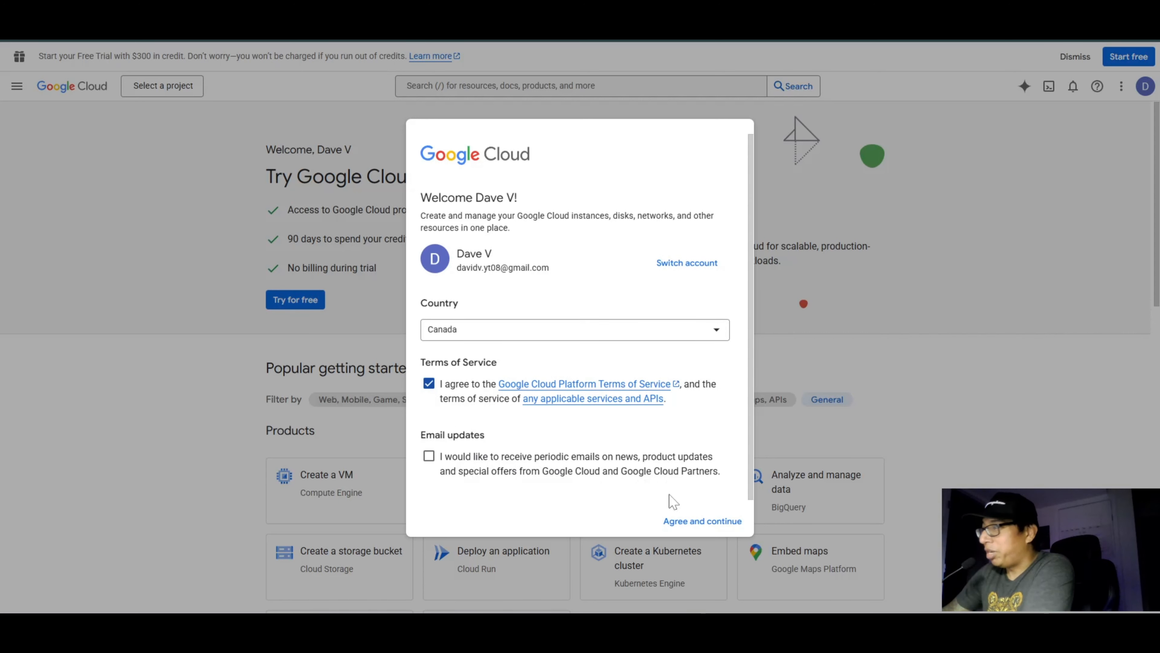
scroll(656, 488, down, 1)
scroll(659, 496, up, 1)
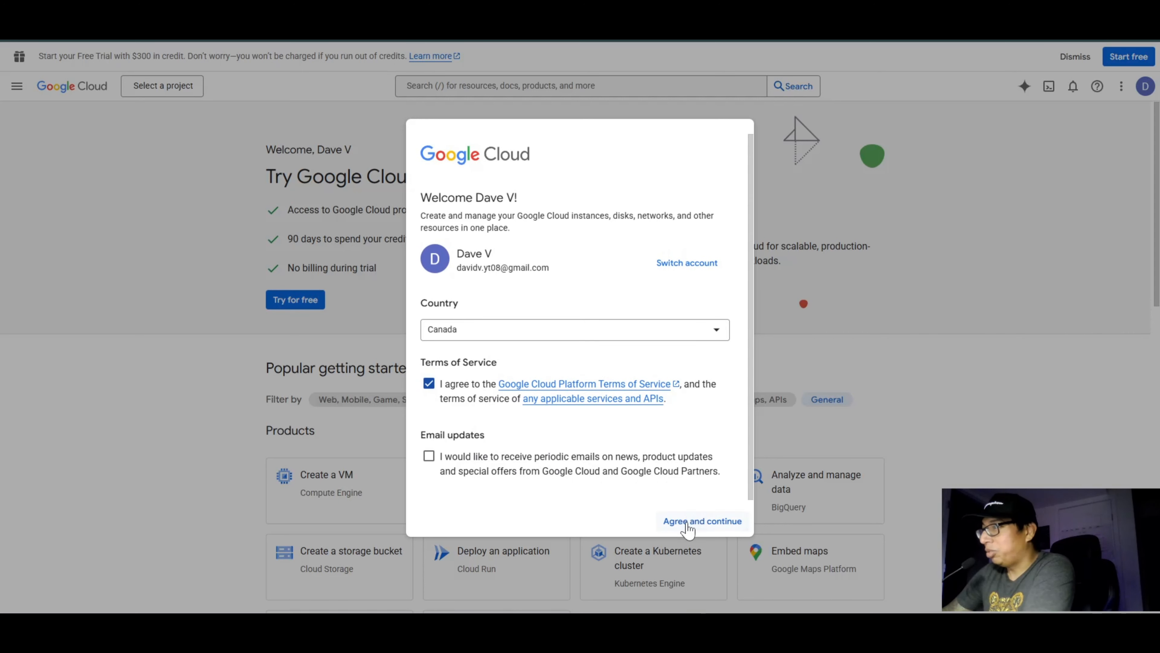
click(687, 526)
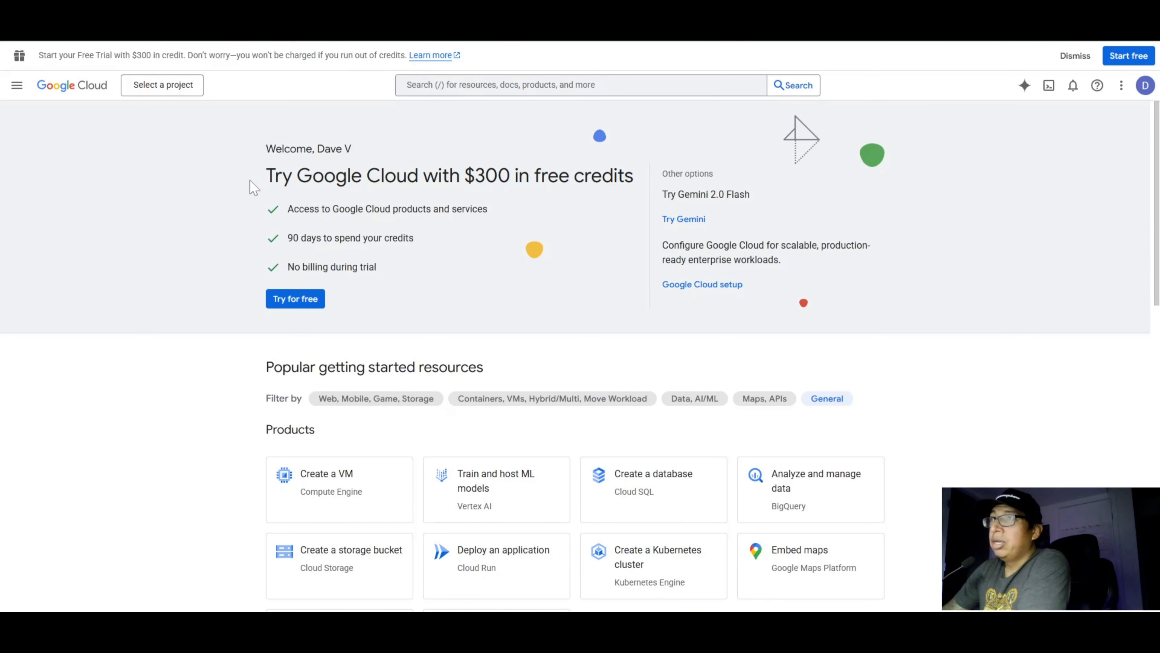
drag(265, 178, 379, 275)
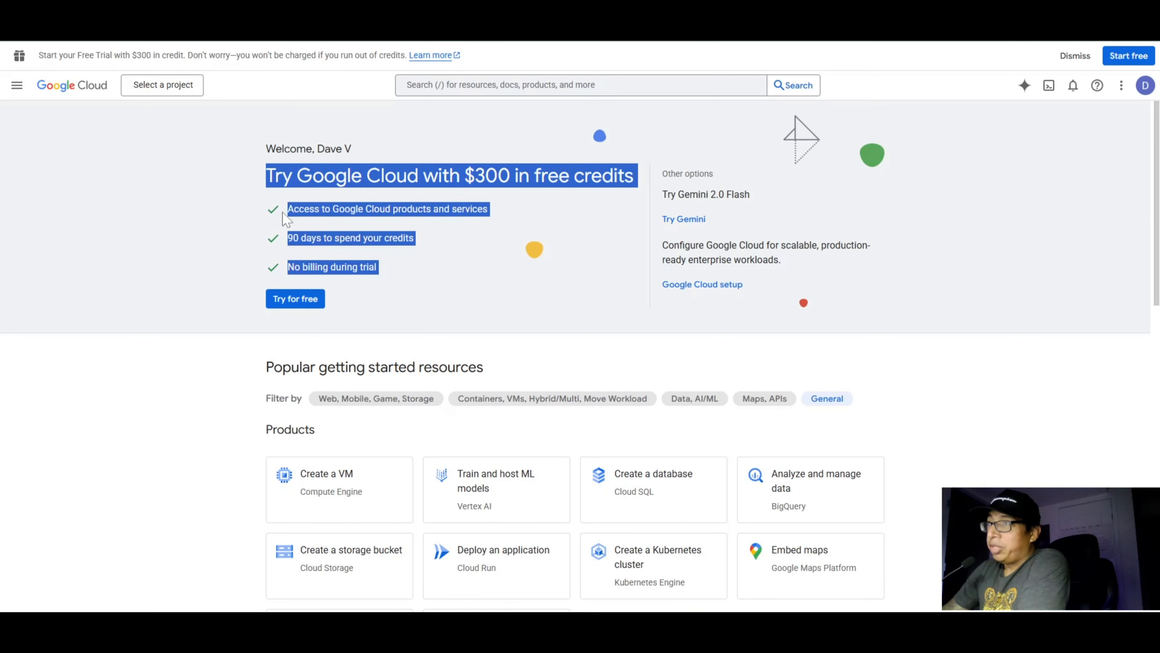
Step: Examine the $300 free credits trial offer on the Google Cloud welcome page
click(257, 210)
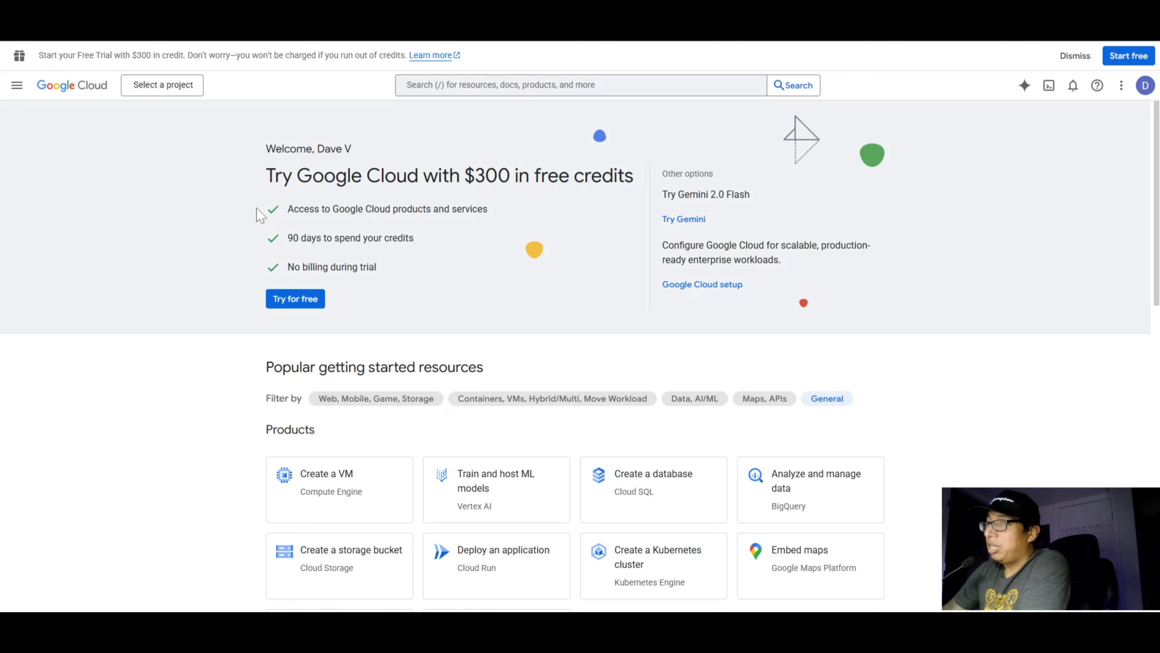
drag(274, 175, 652, 171)
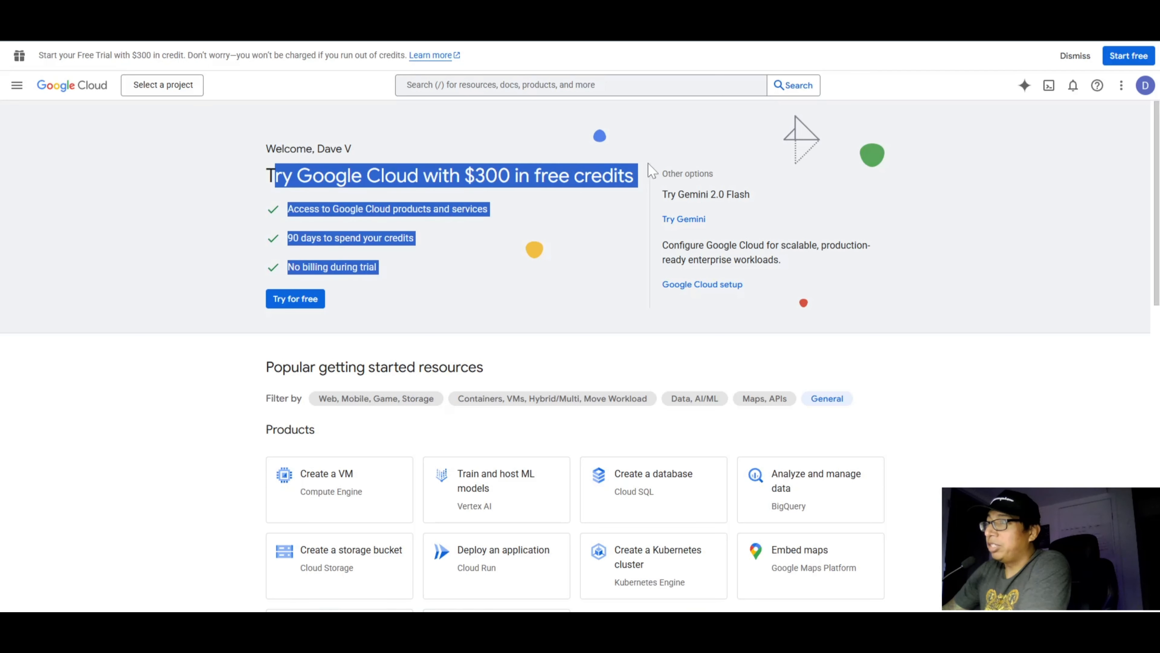
click(652, 171)
drag(464, 176, 510, 175)
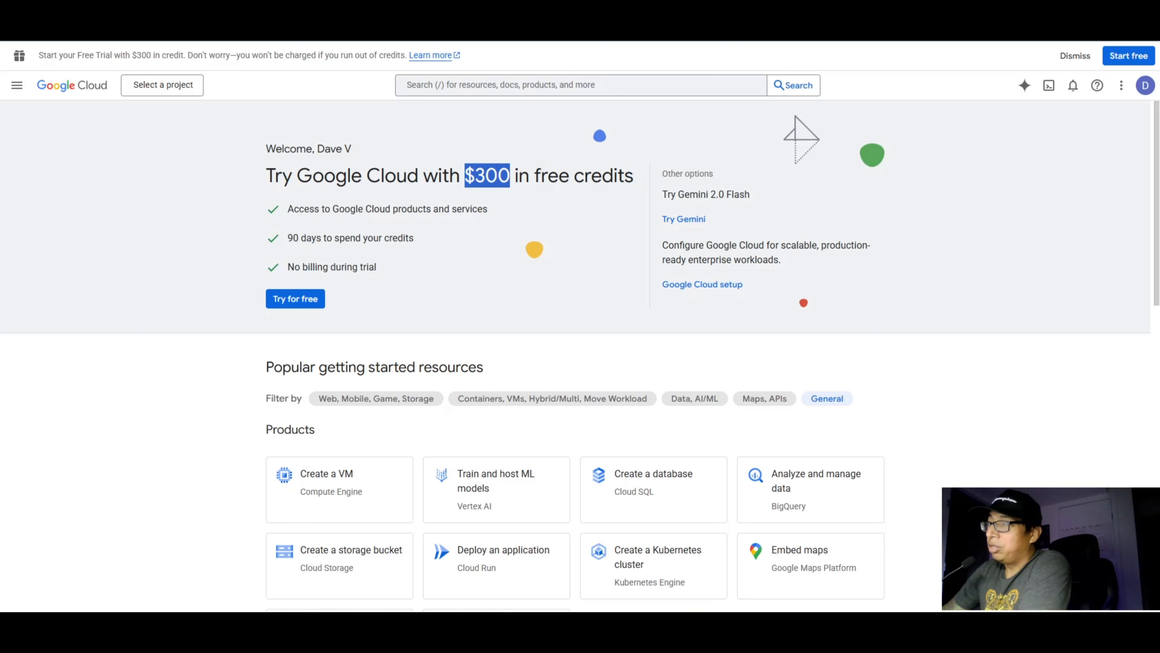
click(510, 176)
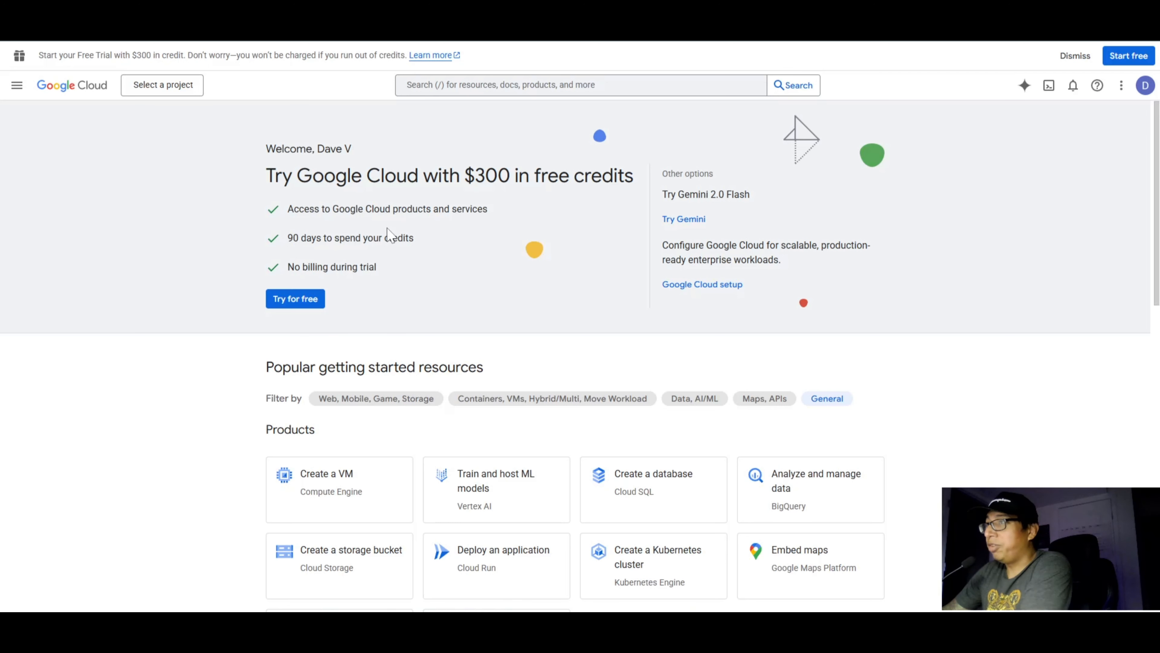
drag(367, 177, 475, 178)
click(475, 178)
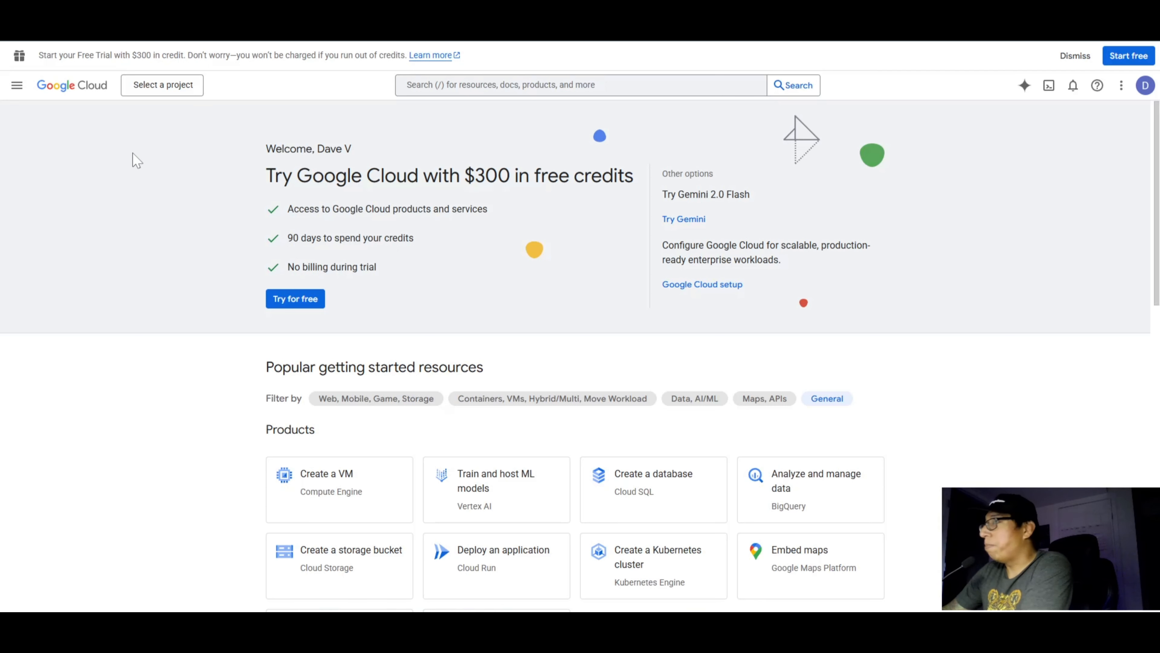
Step: Create a new Google Cloud project named n8n-youtube with no organization
click(164, 87)
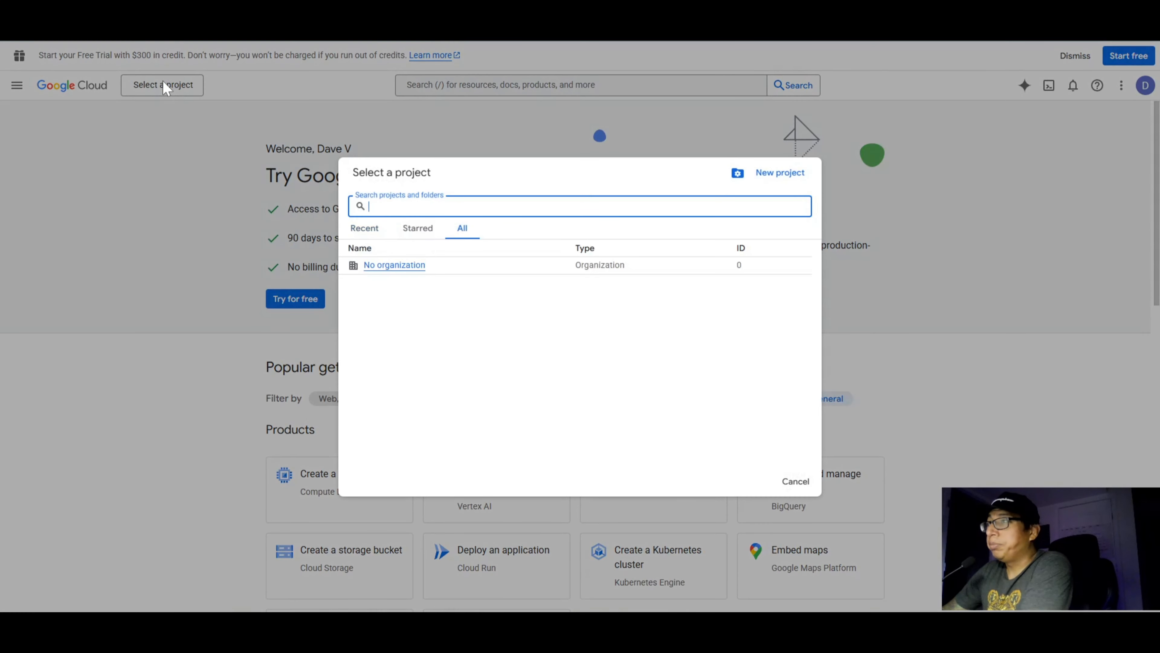
click(772, 173)
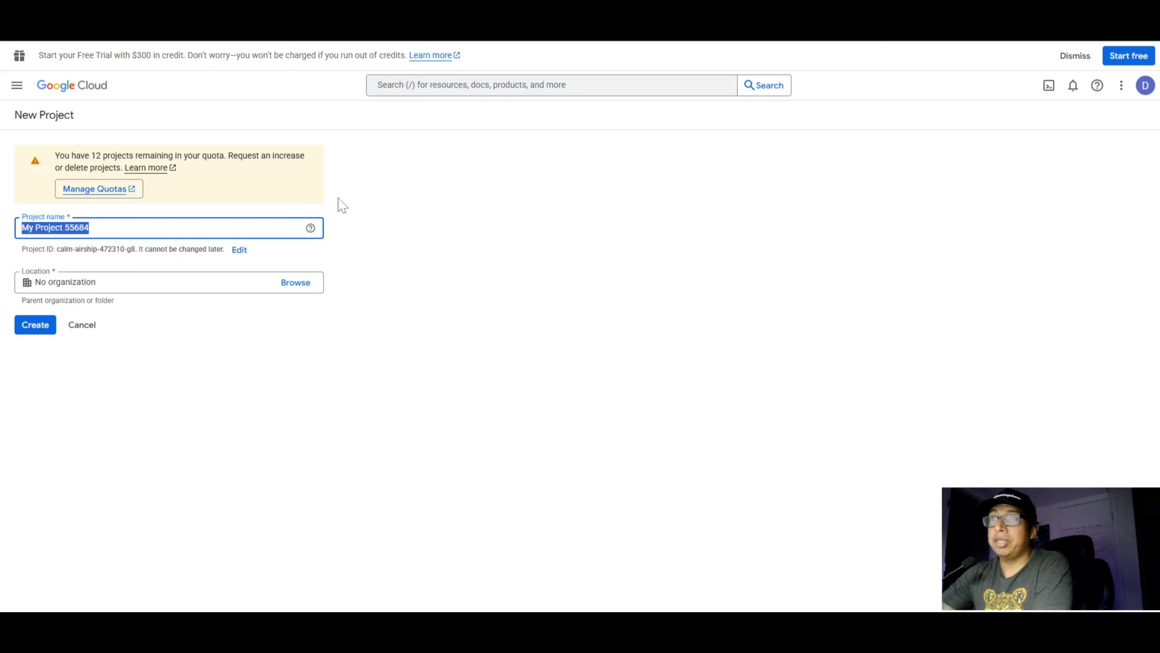
text(n8n)
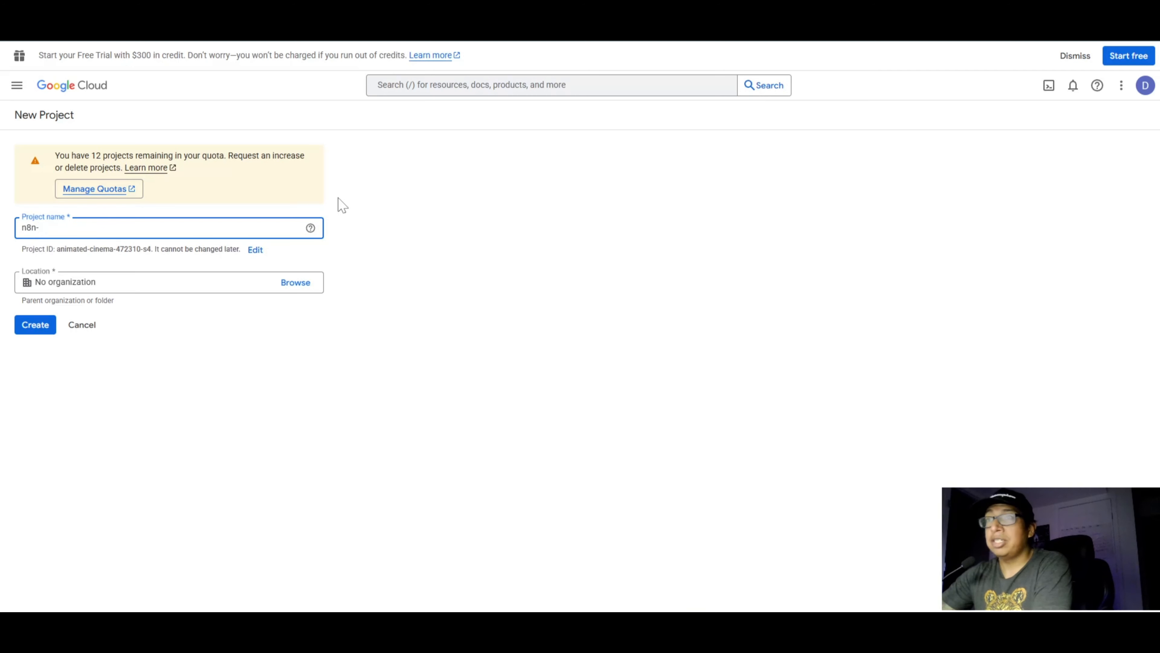
text(-youtube)
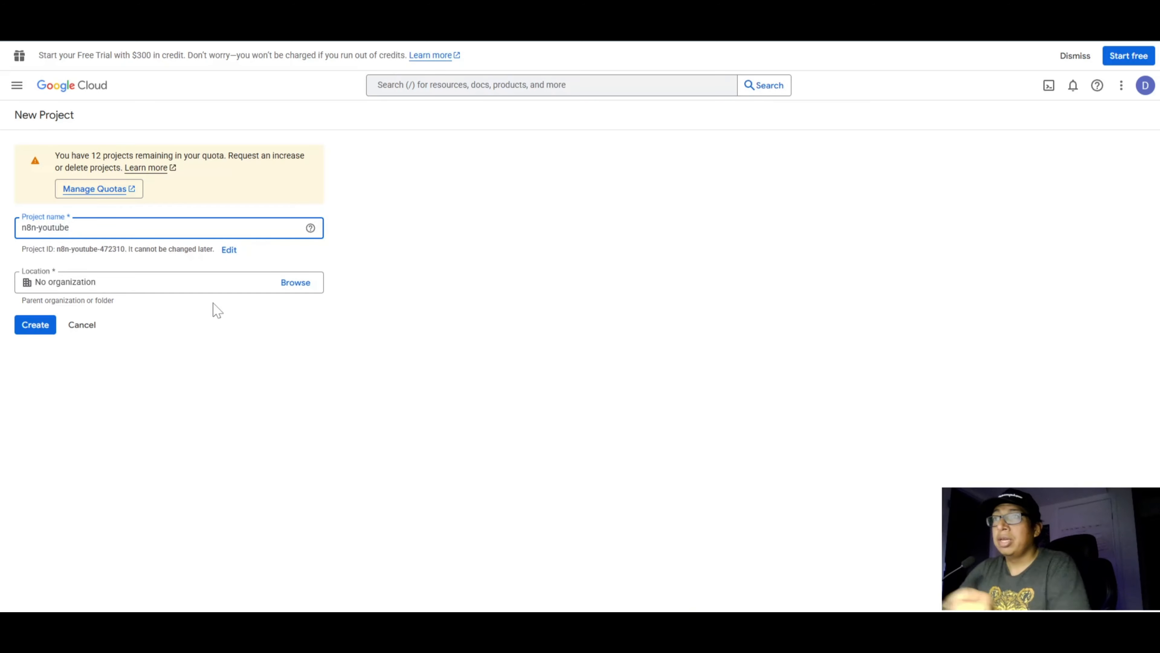
click(27, 336)
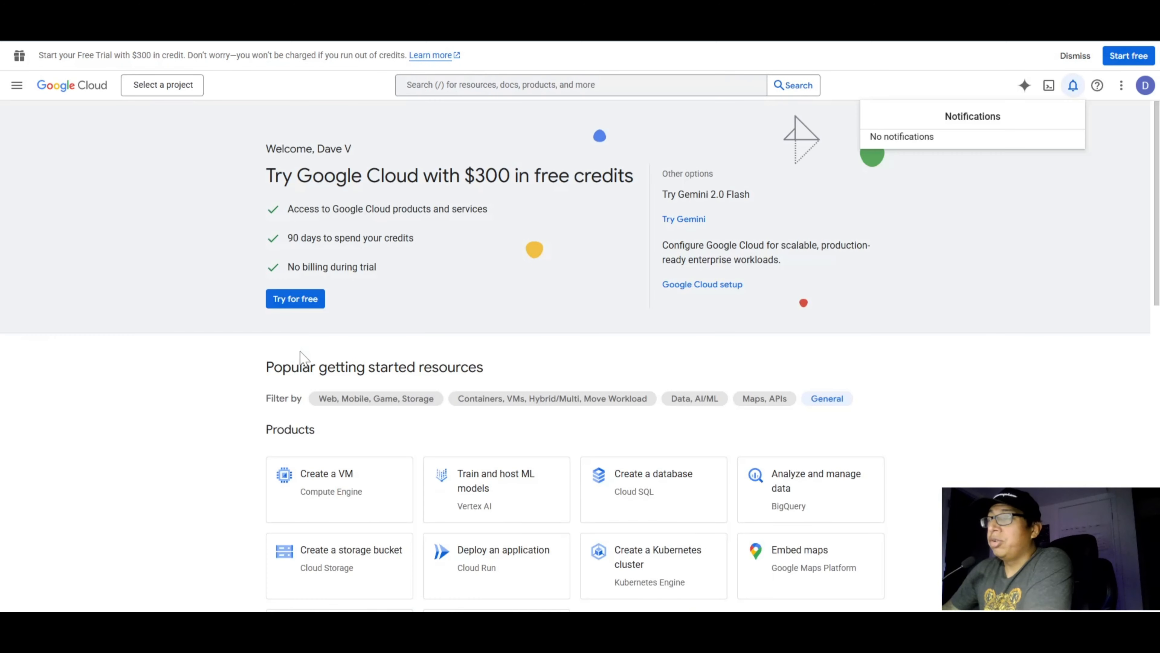
Step: Switch the console to the n8n-youtube project
click(190, 88)
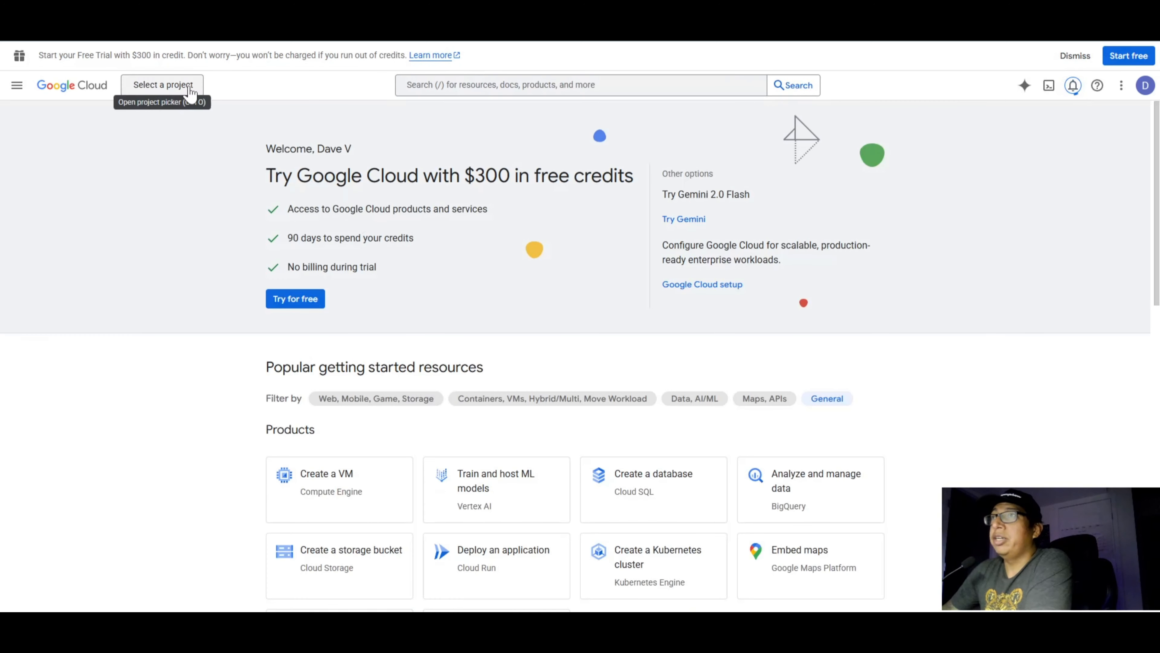
click(162, 85)
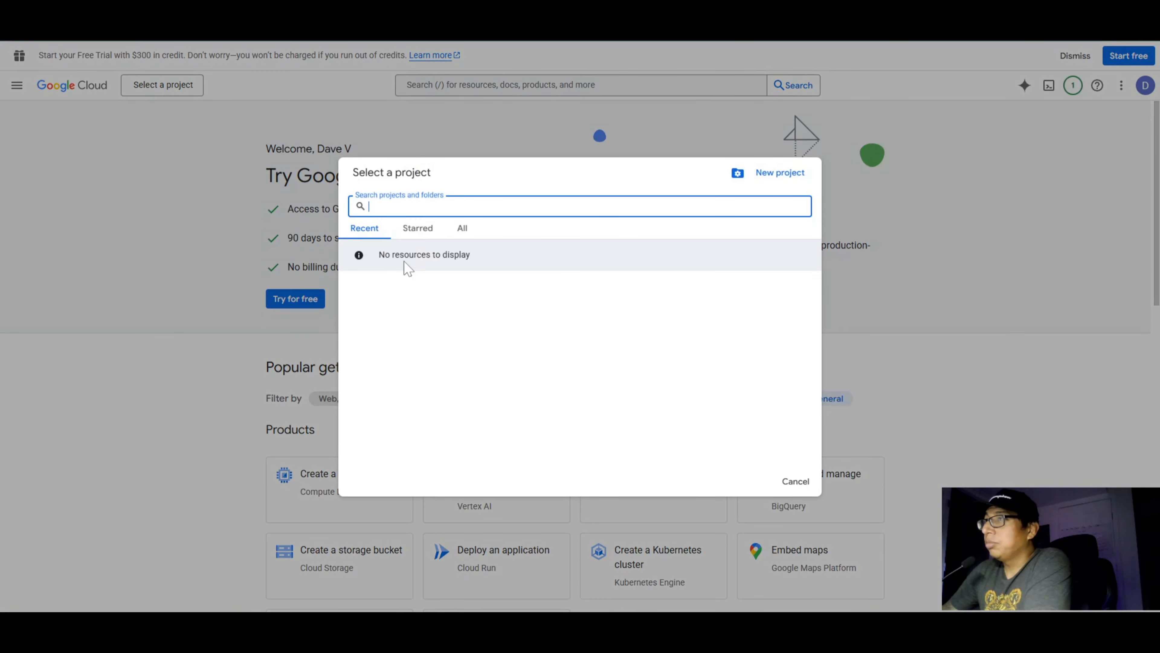
click(401, 265)
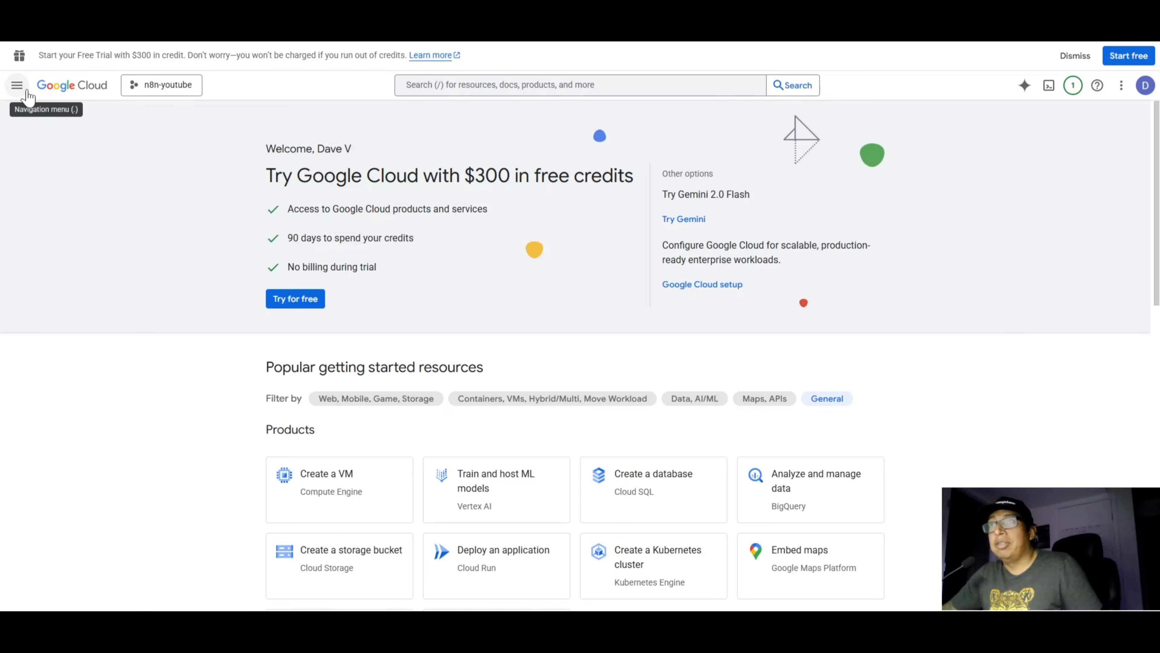
Step: Open the overview of enabled APIs and services for the n8n-youtube project
click(17, 85)
mouse_move(14, 92)
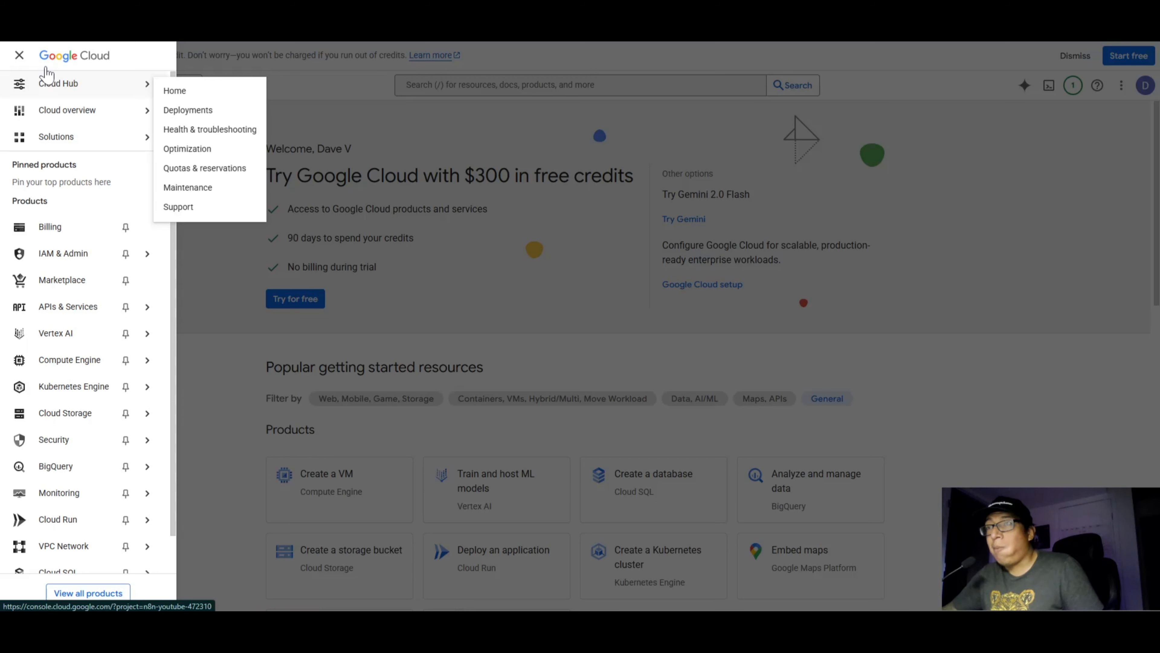
mouse_move(61, 312)
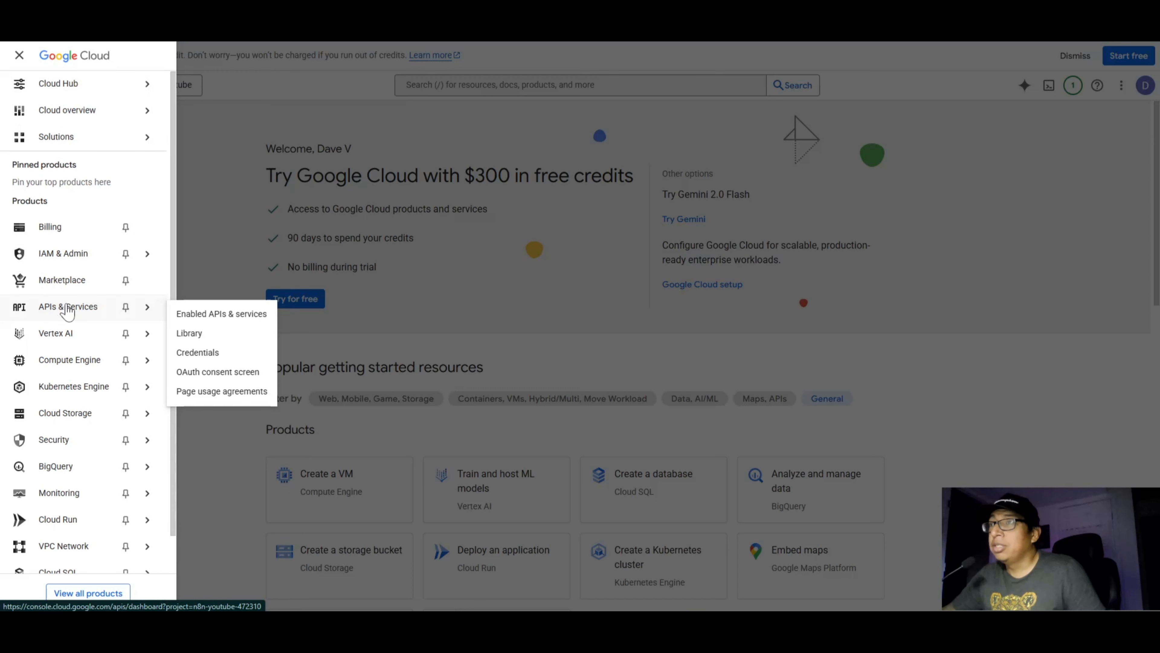
click(214, 320)
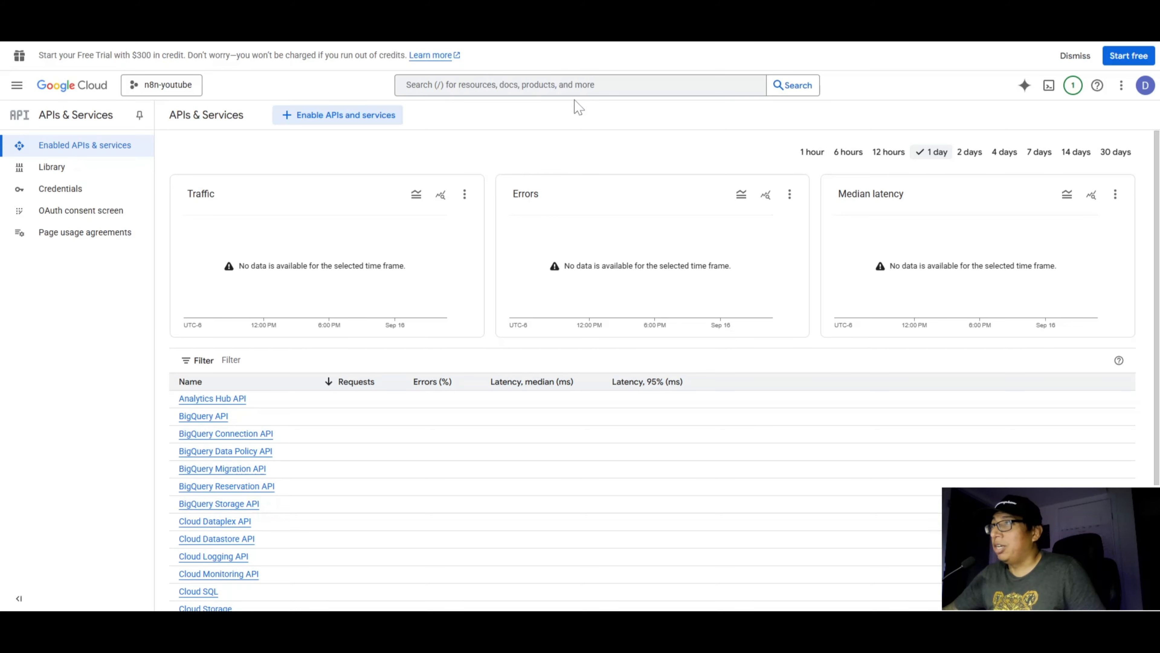
Step: Search the console for "gmail api" and enable the Gmail API for the project
click(535, 86)
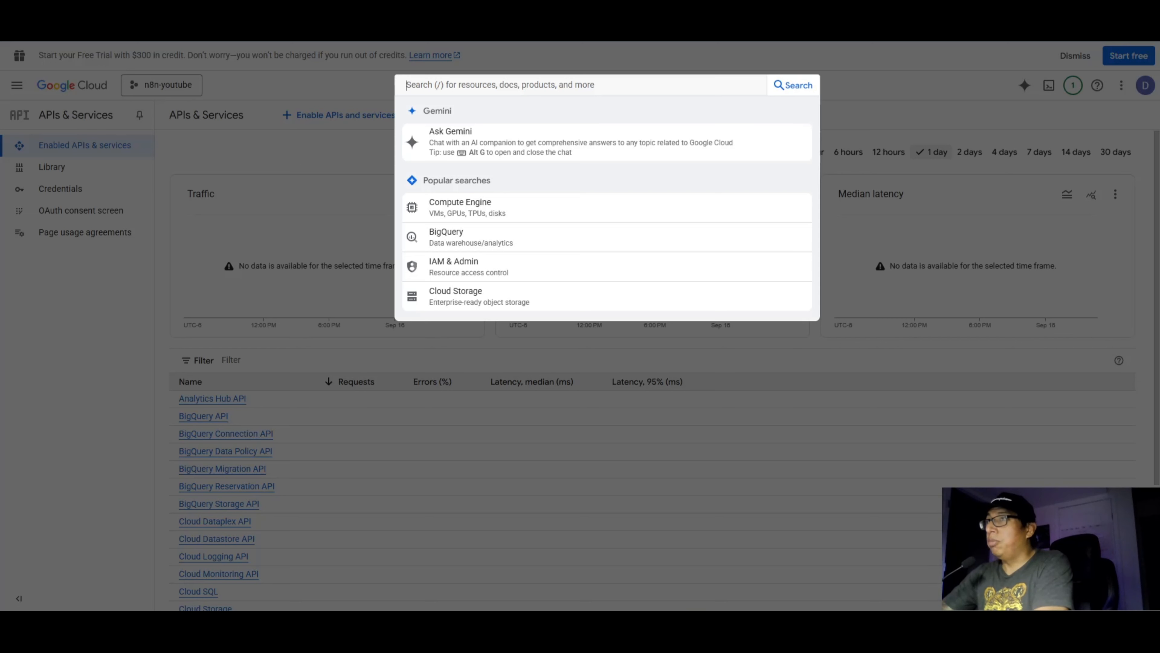
text(gmail)
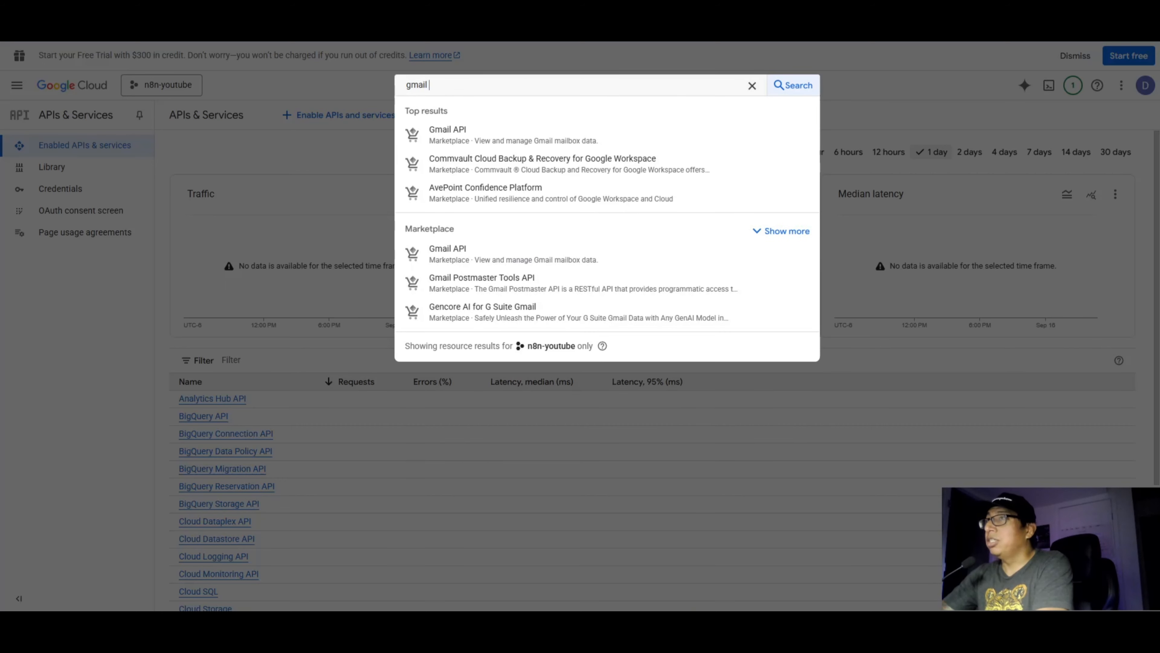
text( api)
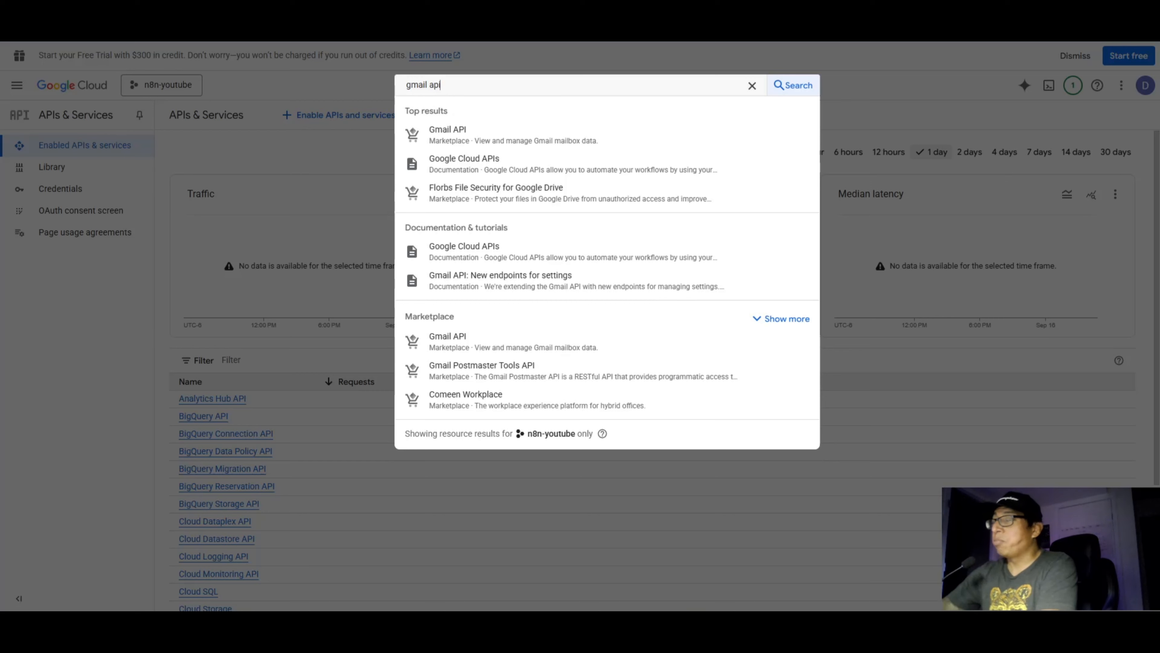
click(515, 135)
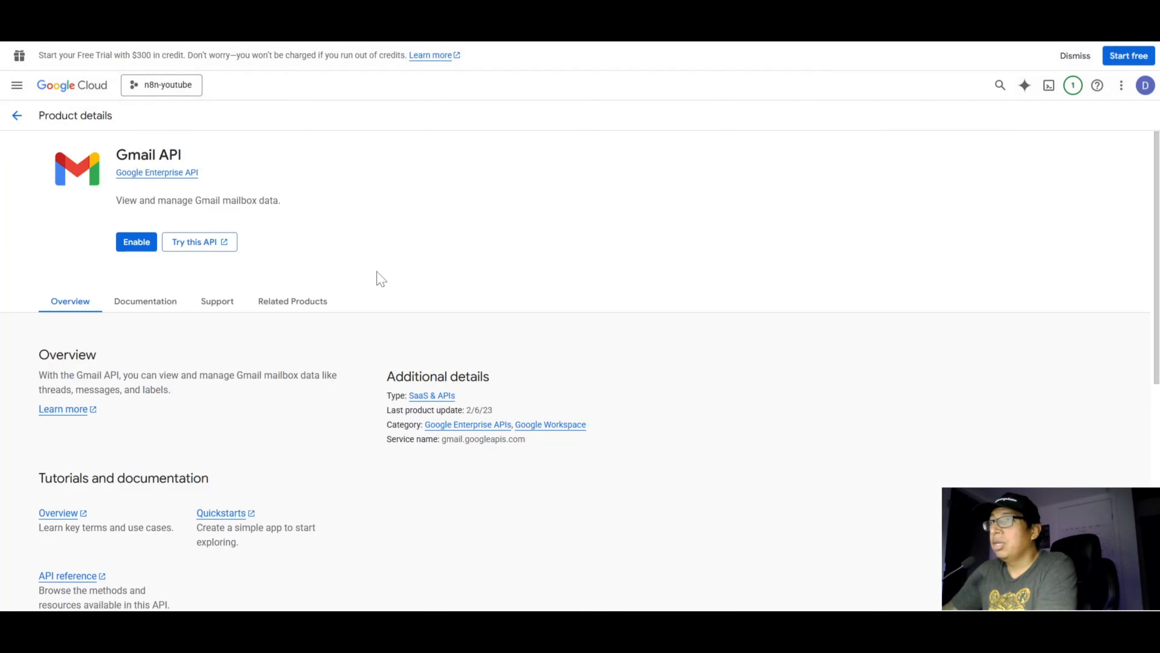
click(137, 245)
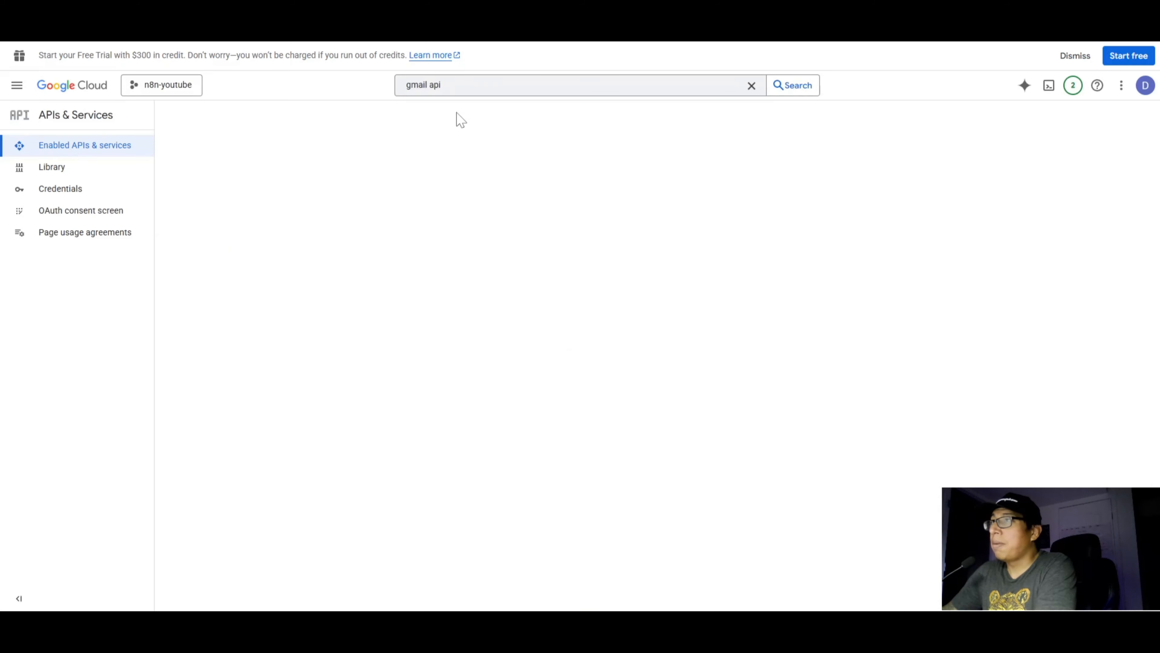
Step: Search for "google drive api" and enable the Google Drive API for the project
click(539, 86)
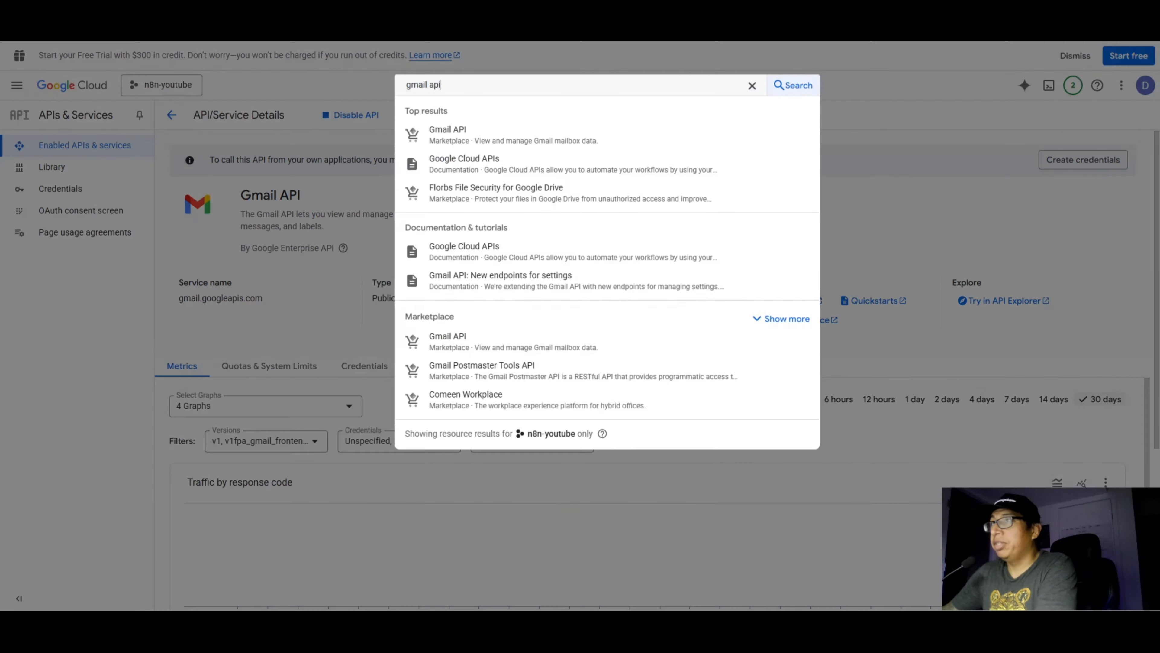
key(BackSpace)
key(BackSpace)
key(BackSpace)
key(BackSpace)
key(BackSpace)
key(BackSpace)
key(BackSpace)
key(BackSpace)
key(BackSpace)
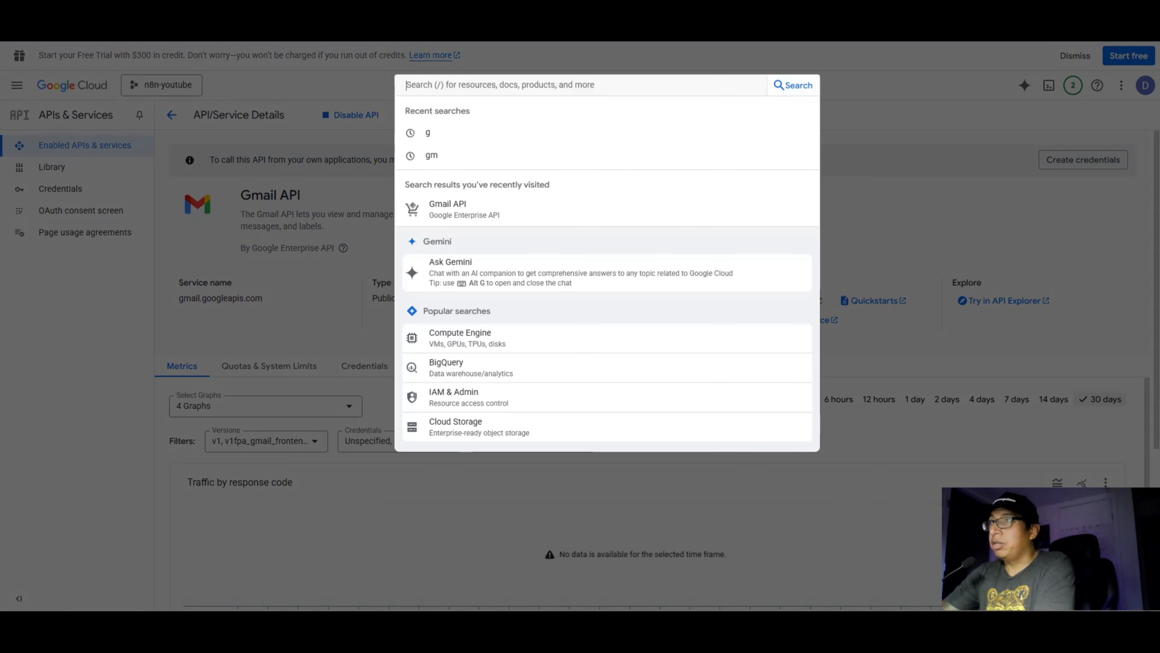
text(google drive api)
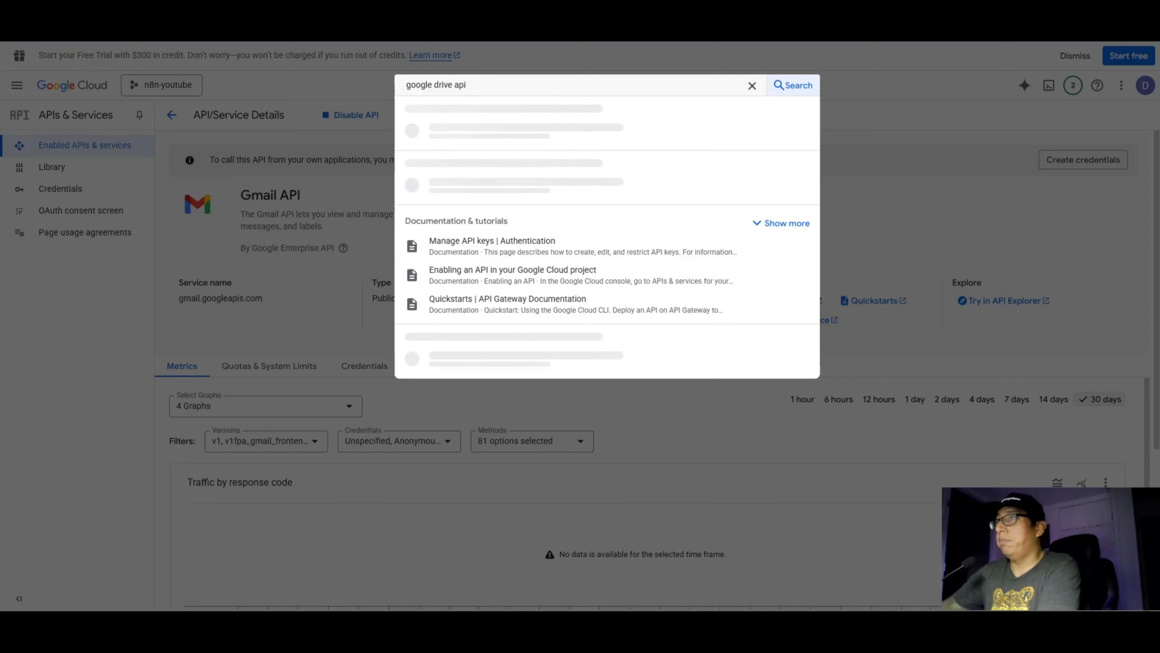
click(477, 134)
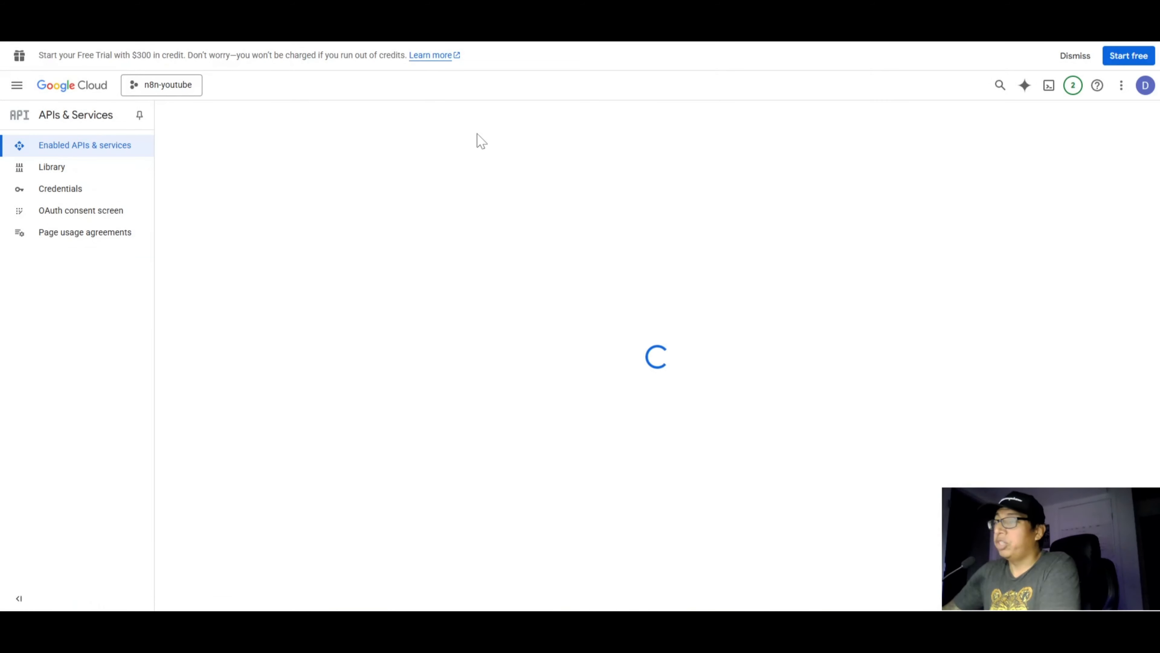
click(132, 243)
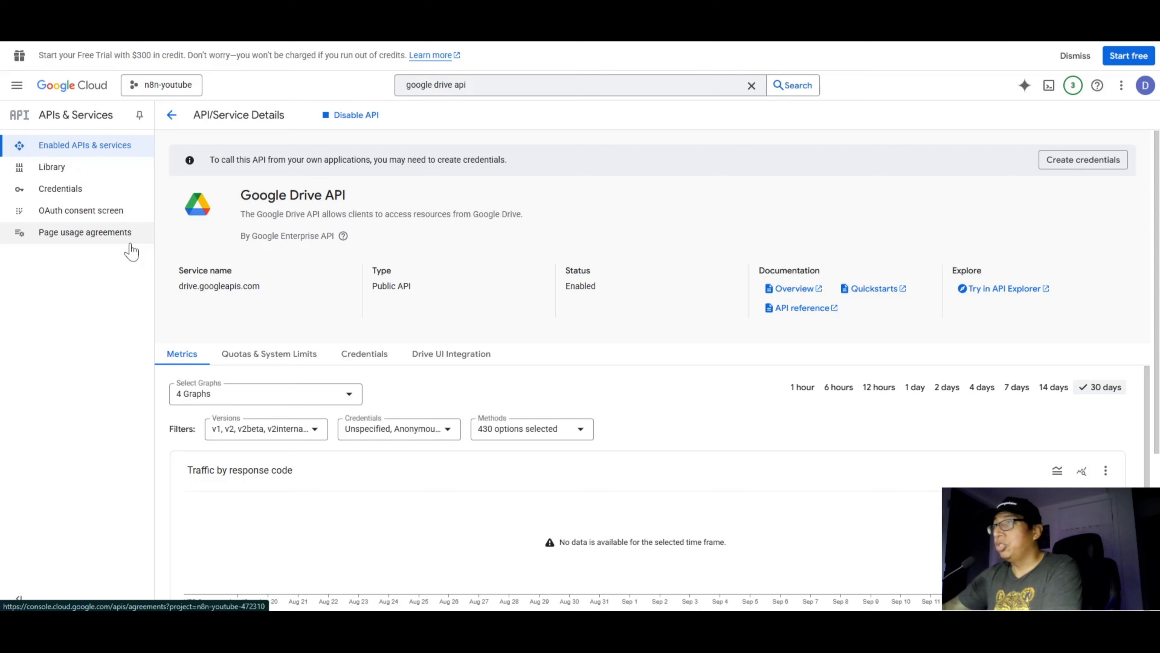
Step: Search for "google sheets" and enable the Google Sheets API for the project
click(503, 89)
text(google sheets)
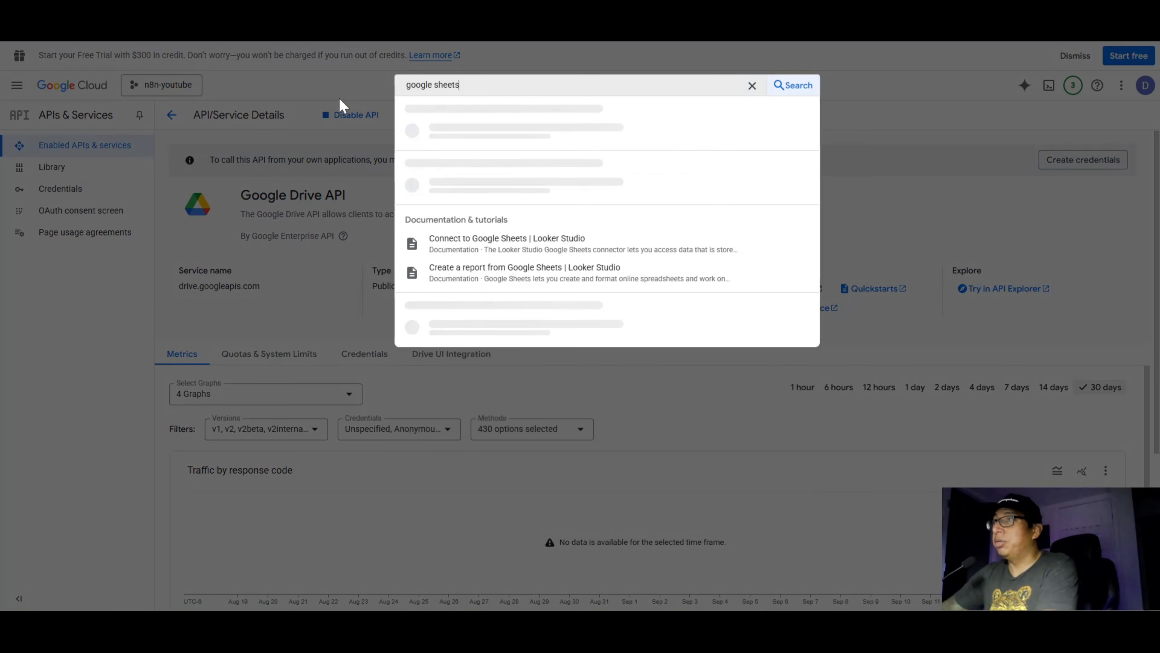
click(496, 131)
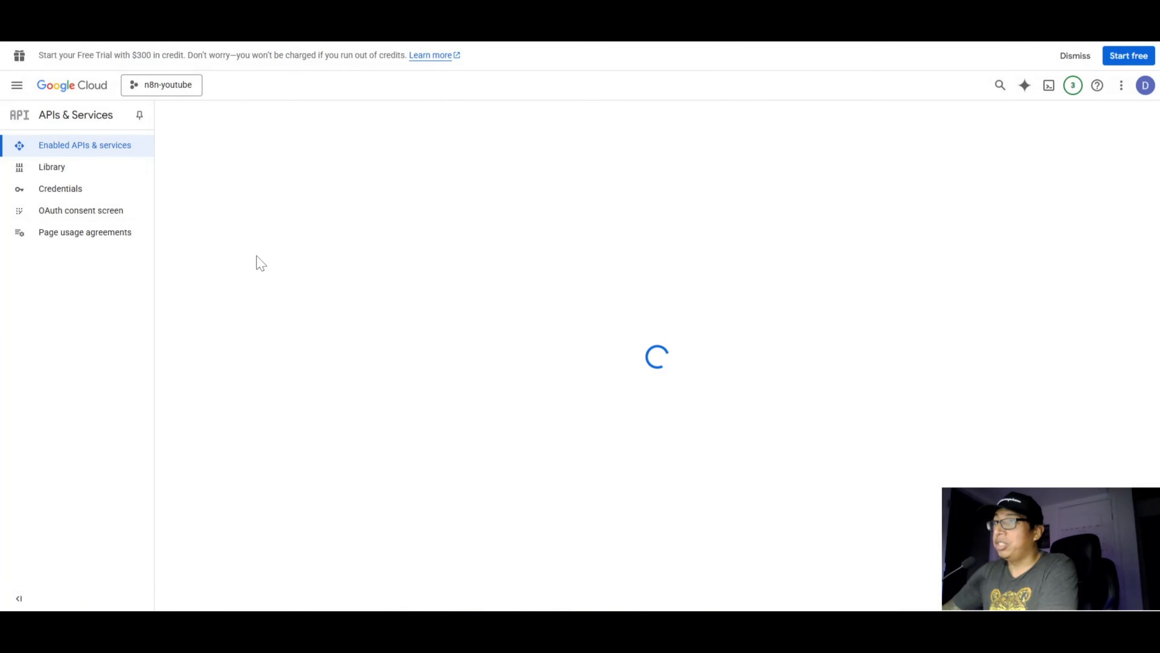
click(135, 247)
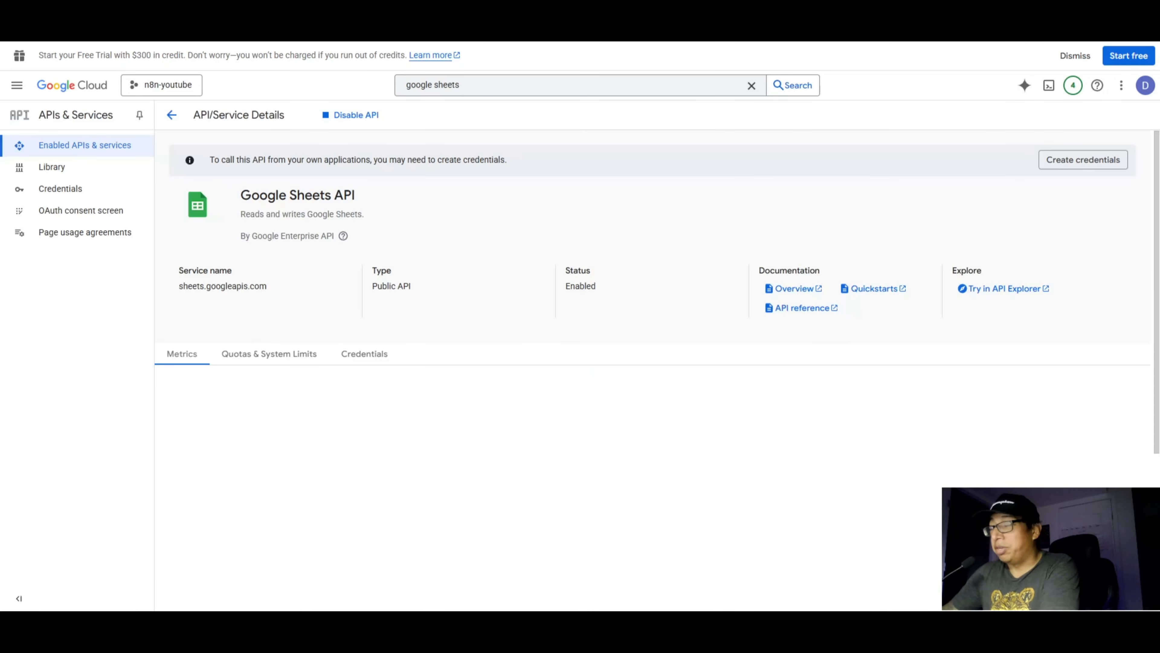
click(472, 86)
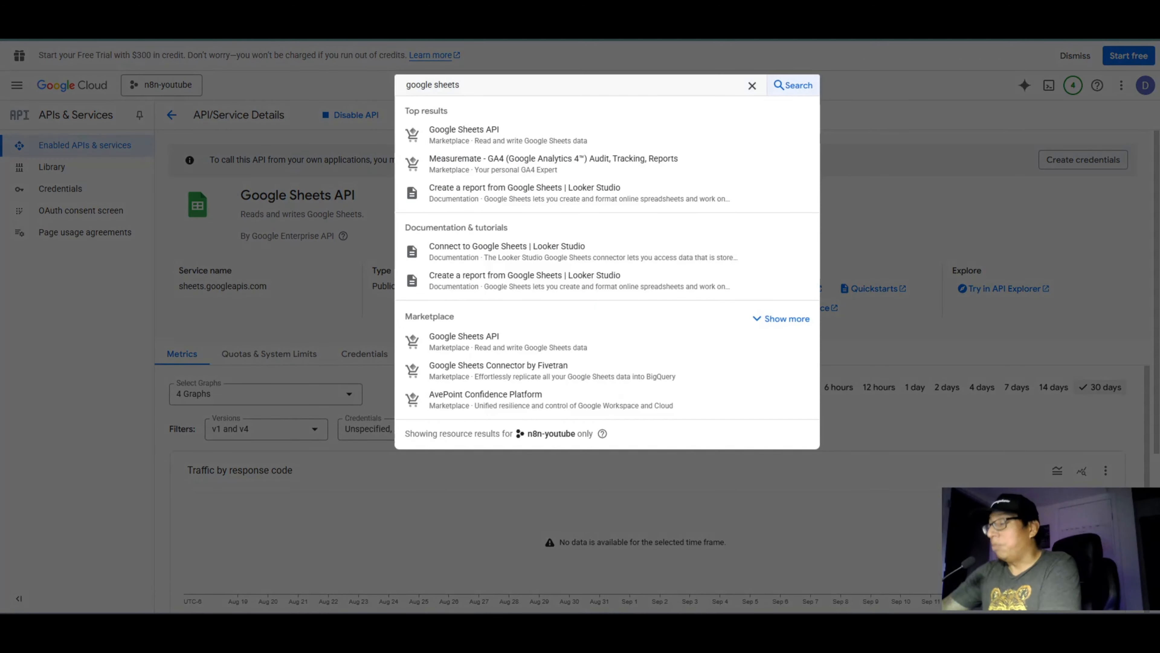
key(BackSpace)
key(BackSpace)
key(BackSpace)
key(BackSpace)
key(BackSpace)
key(BackSpace)
key(BackSpace)
key(BackSpace)
key(BackSpace)
key(BackSpace)
key(BackSpace)
key(BackSpace)
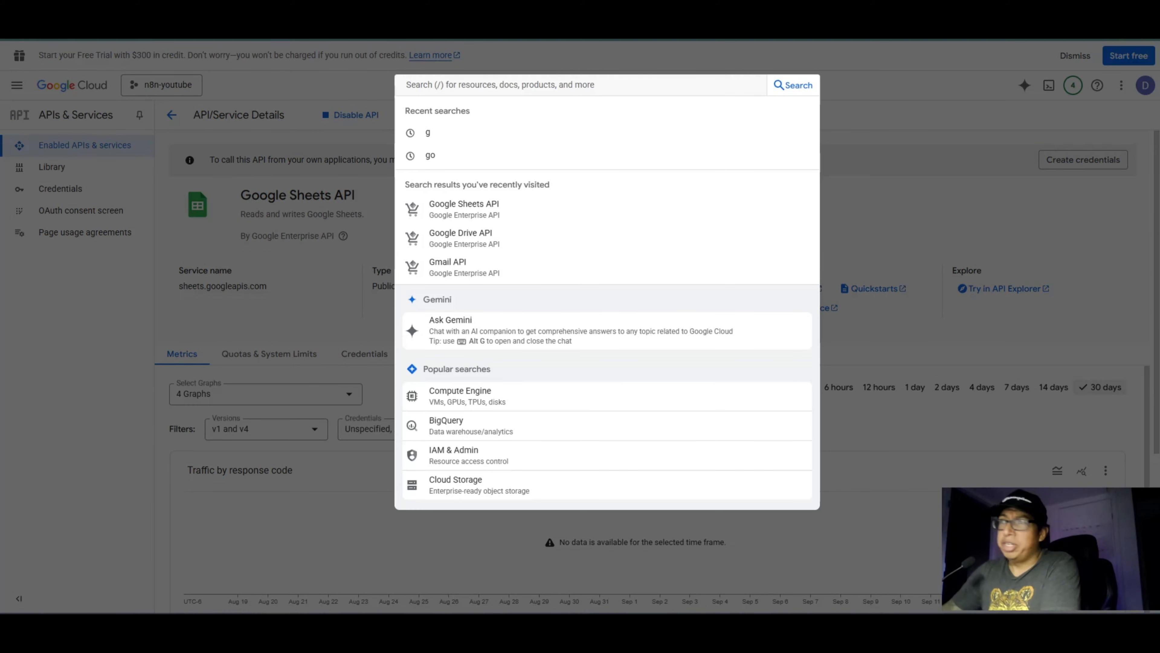
click(98, 328)
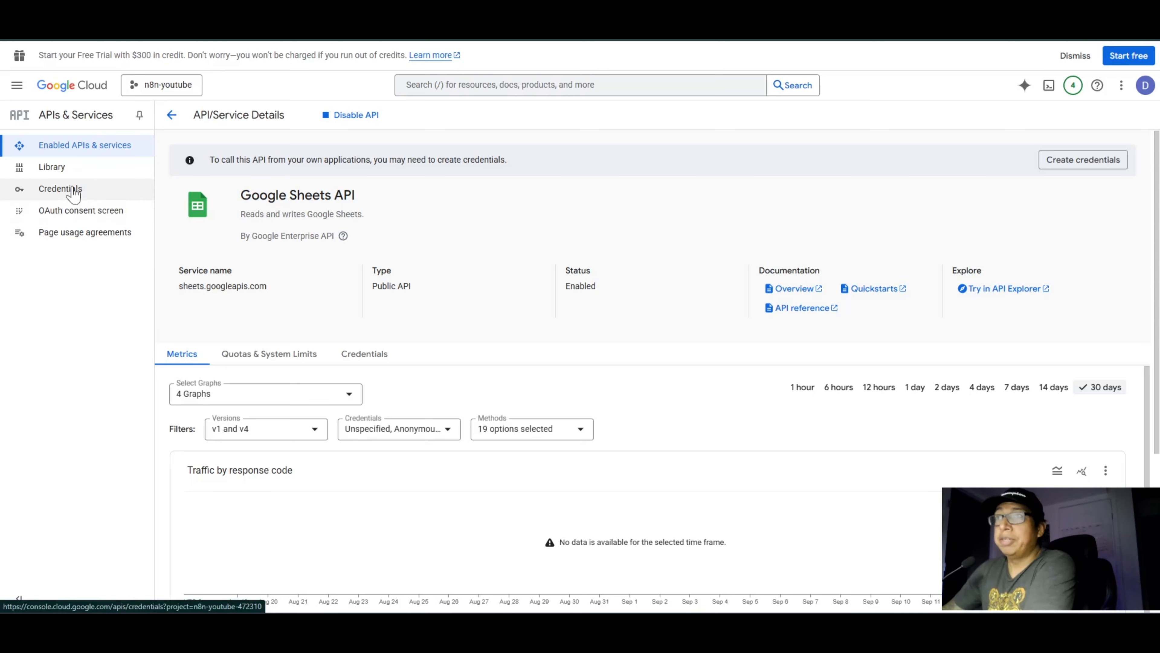
Step: Start configuring the OAuth consent screen with app name n8n-youtube and the account's own address as user support email
click(95, 212)
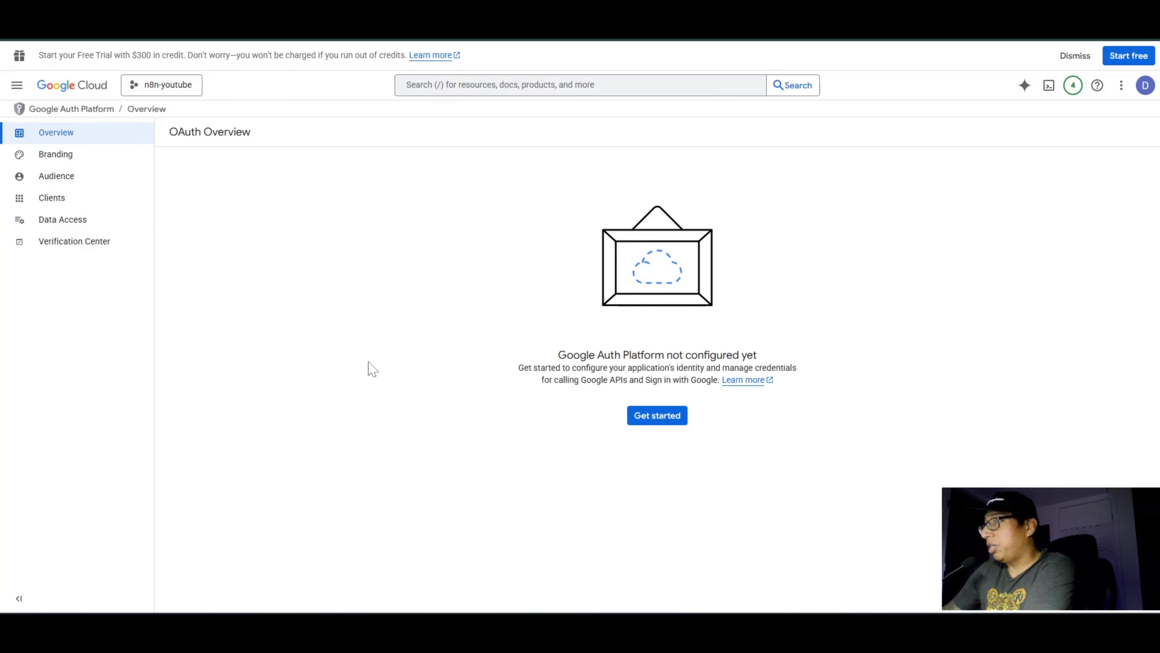
click(675, 417)
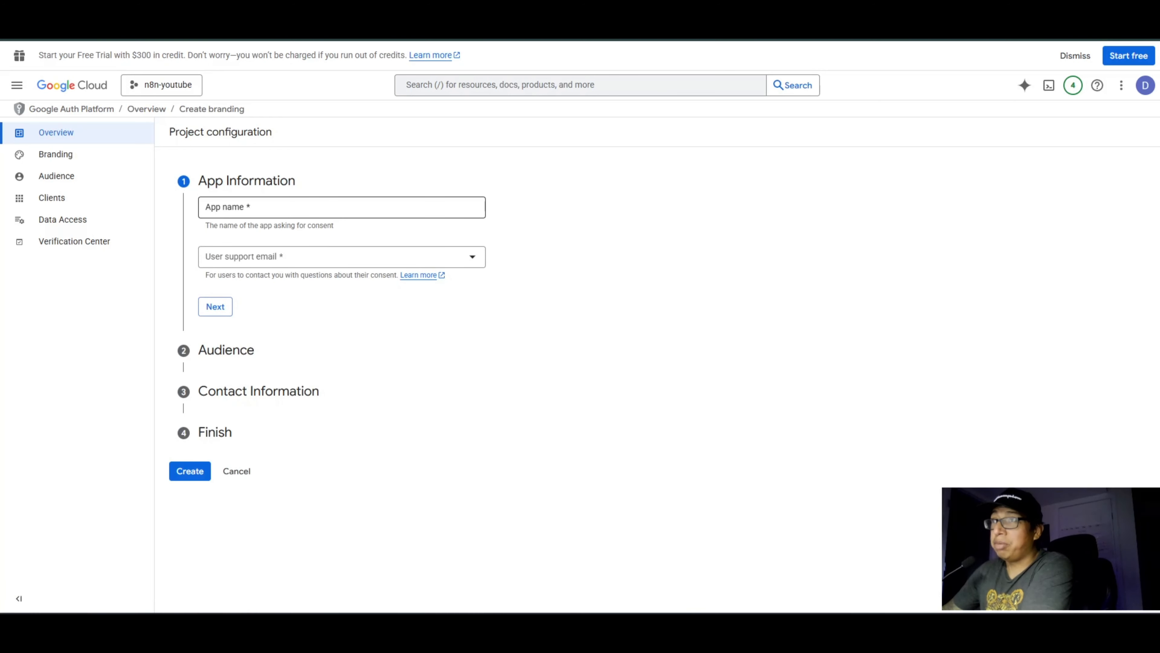
click(342, 207)
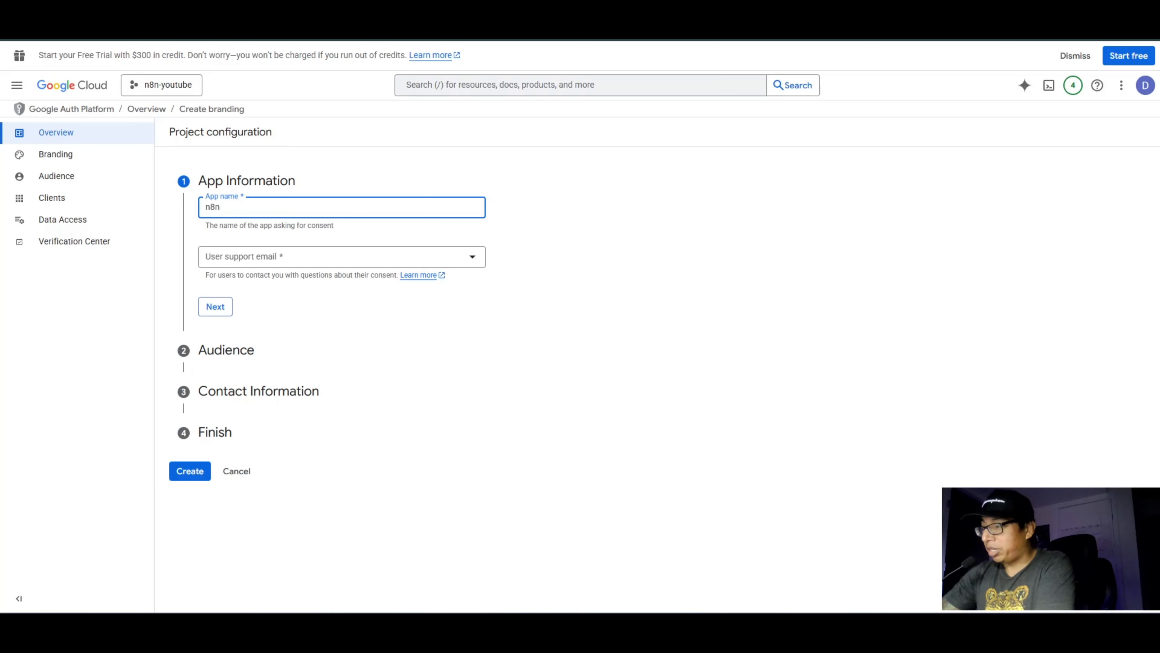
text(n8n-youtube)
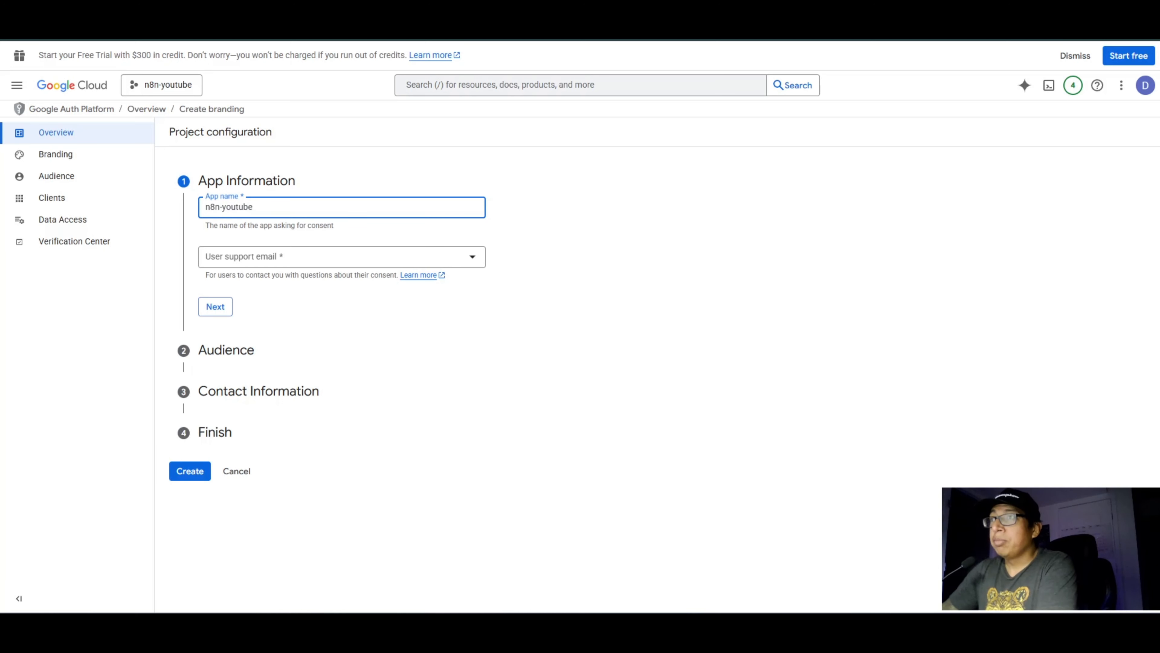
click(292, 257)
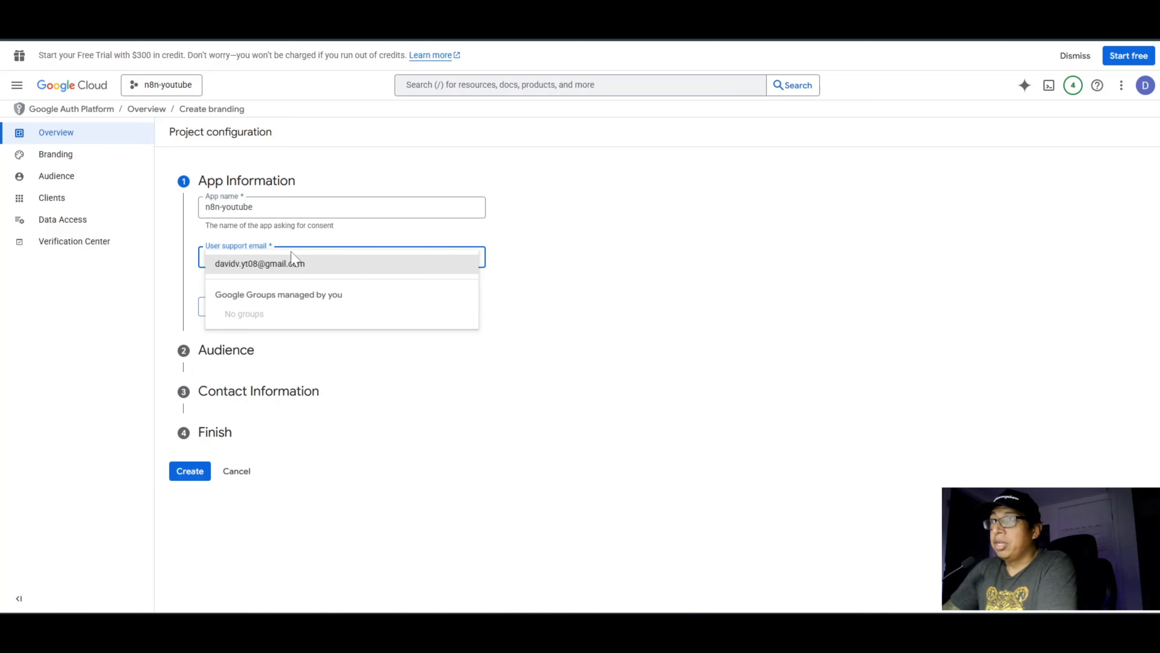
click(299, 267)
click(215, 307)
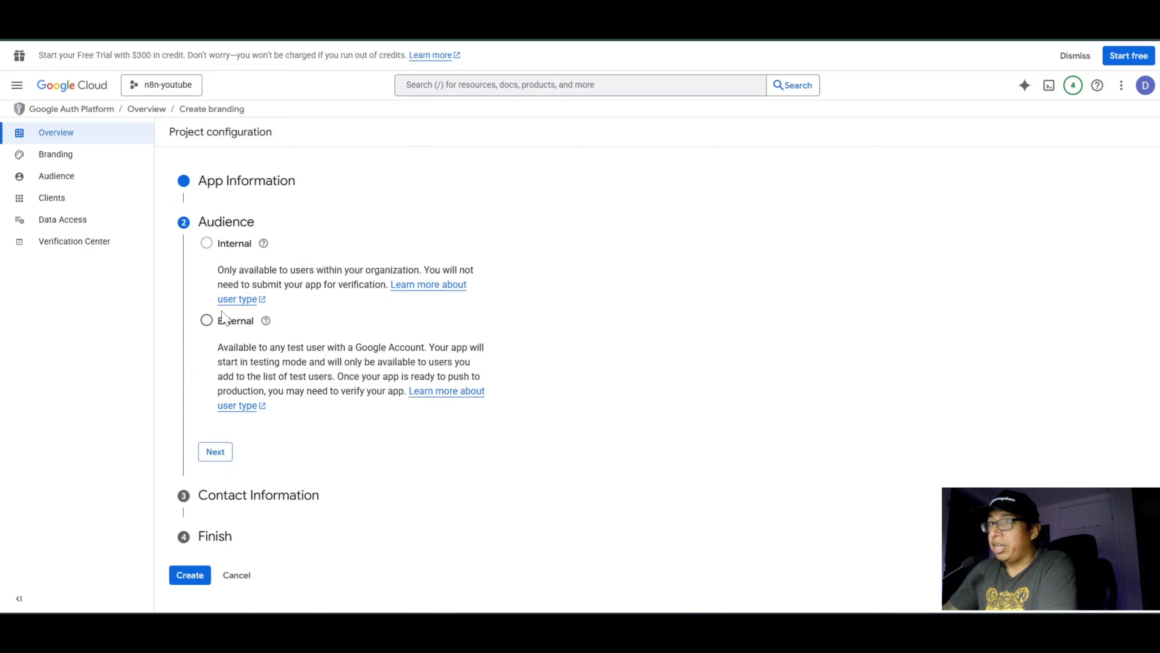
Step: Set the audience to External and enter the contact e-mail address for project notifications
click(208, 321)
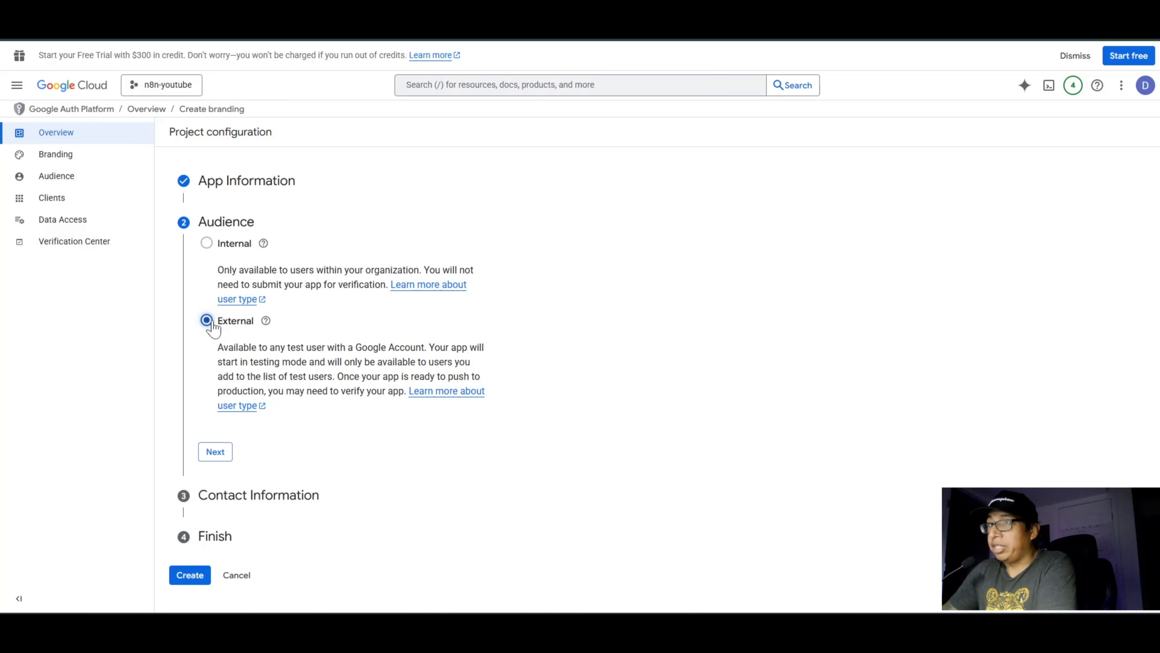
click(215, 453)
click(274, 289)
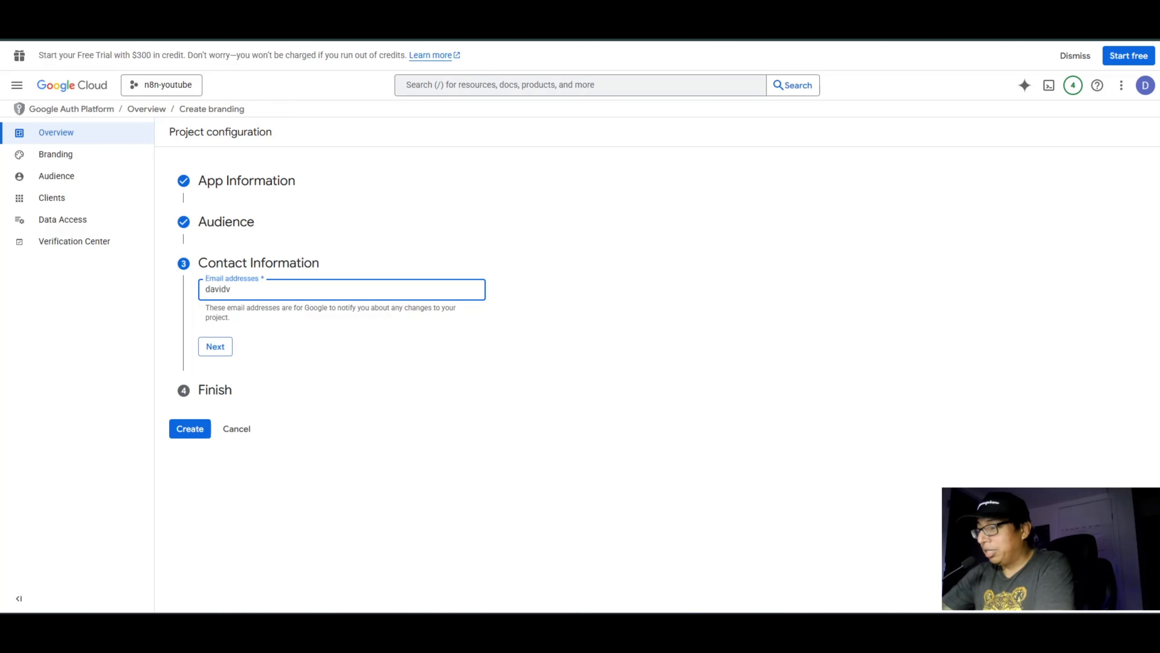
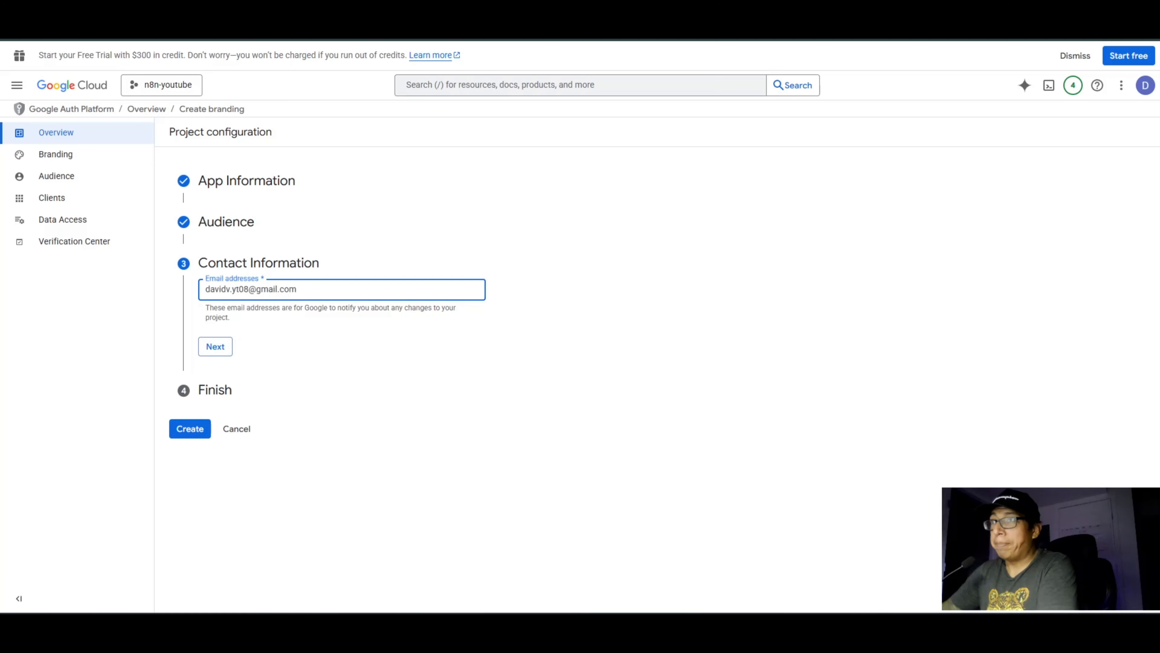
click(215, 346)
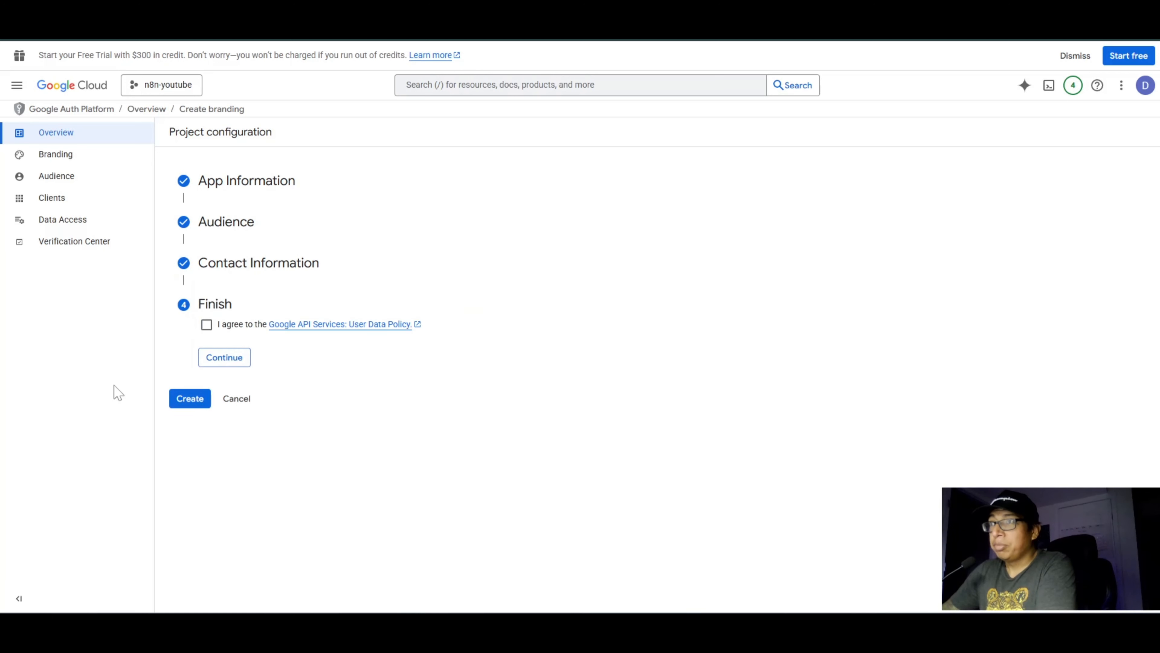
Step: Agree to the Google API Services User Data Policy and create the OAuth configuration
click(206, 325)
click(227, 363)
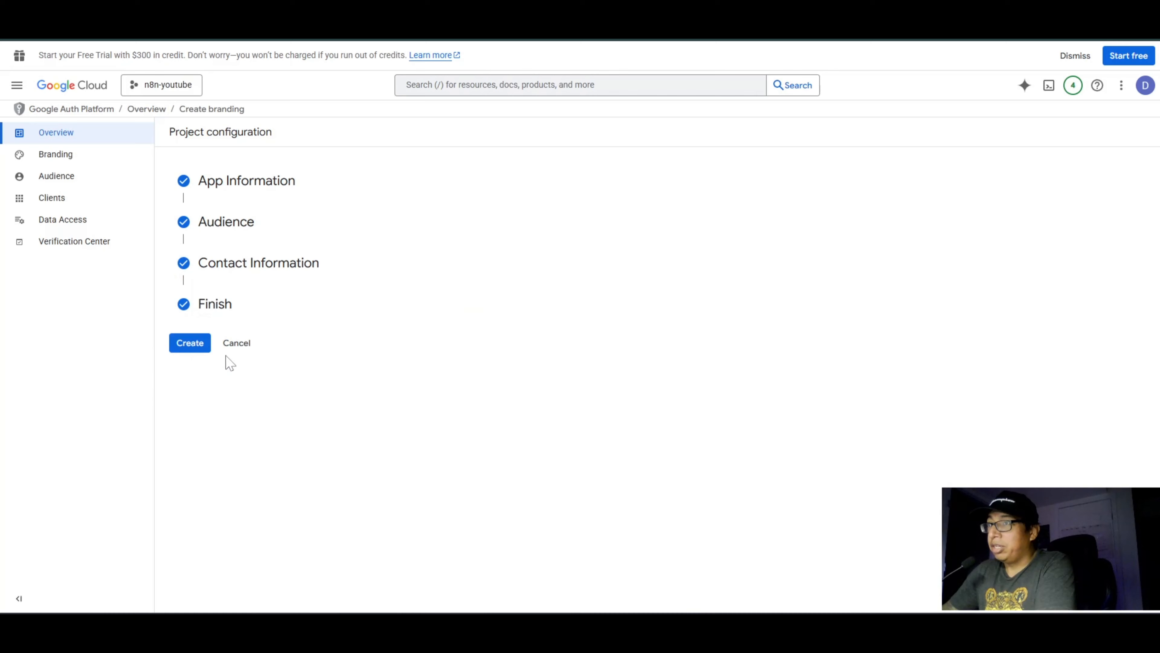
click(197, 345)
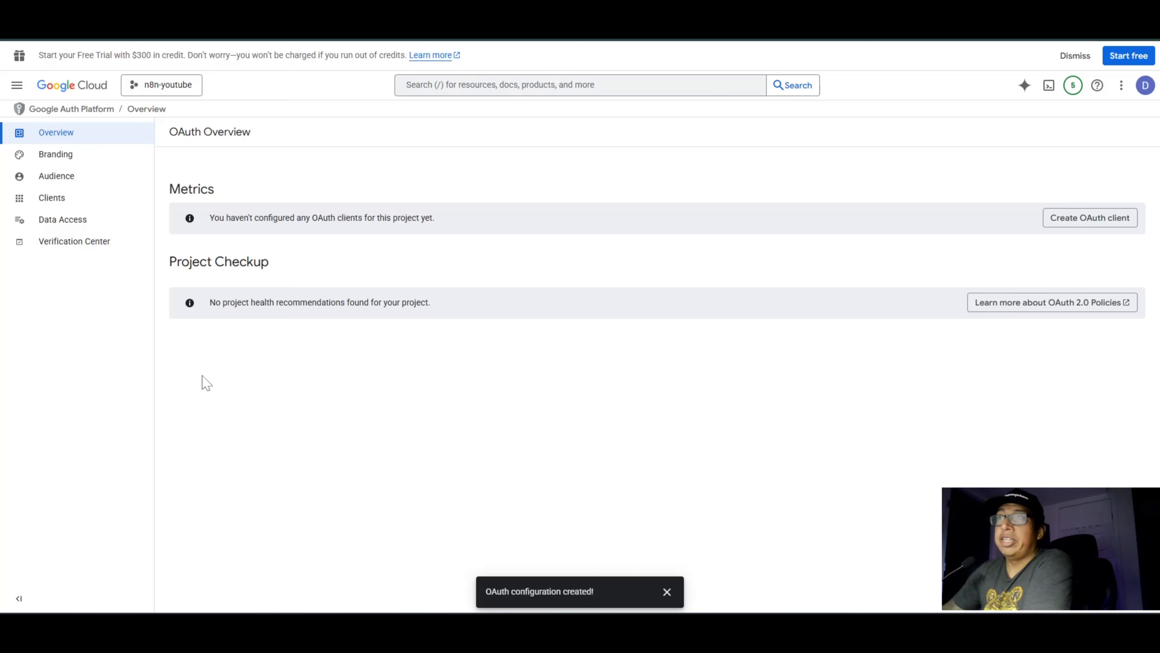
Step: Start a new OAuth client of type Web application and name it n8n-youtube
click(59, 202)
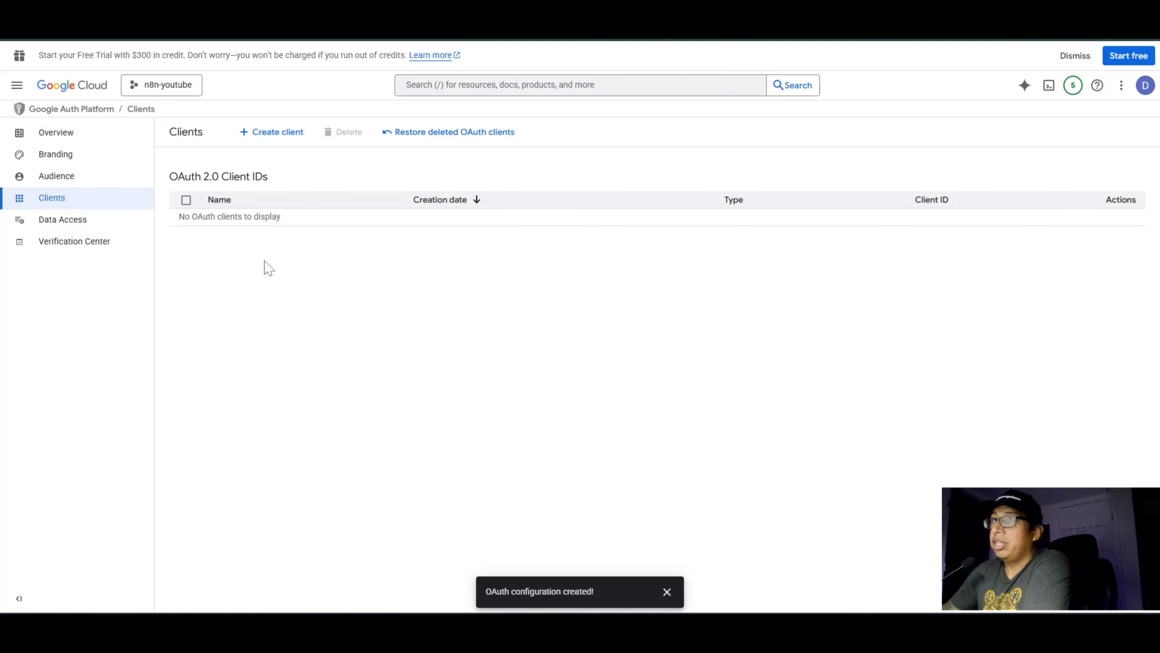
click(274, 132)
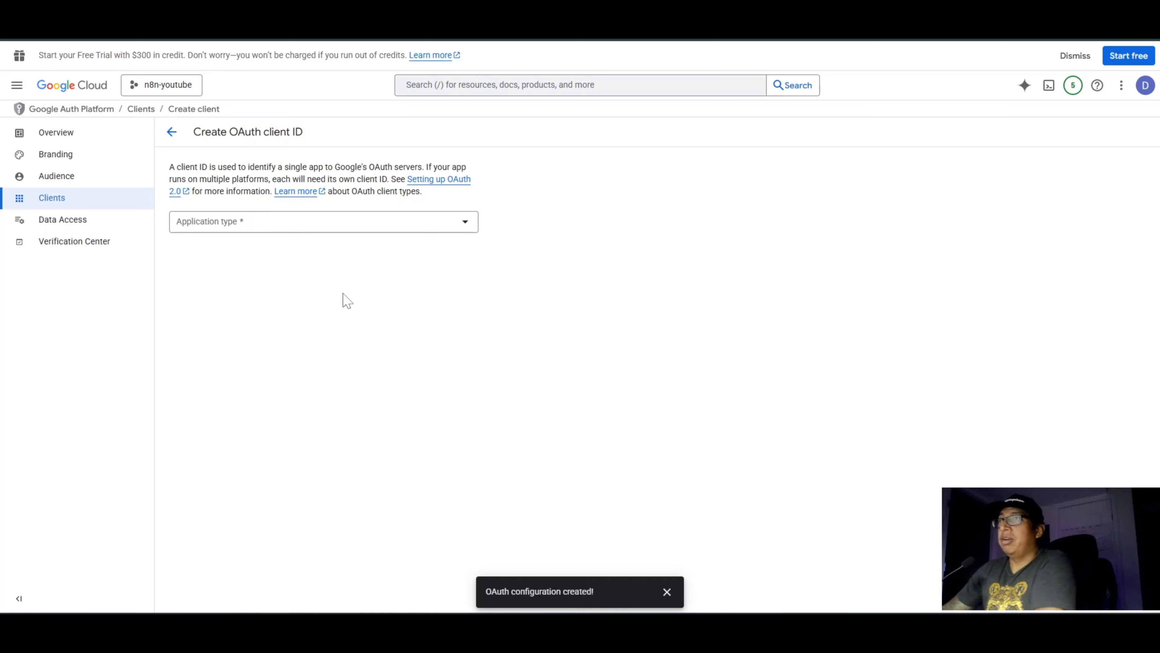
click(464, 234)
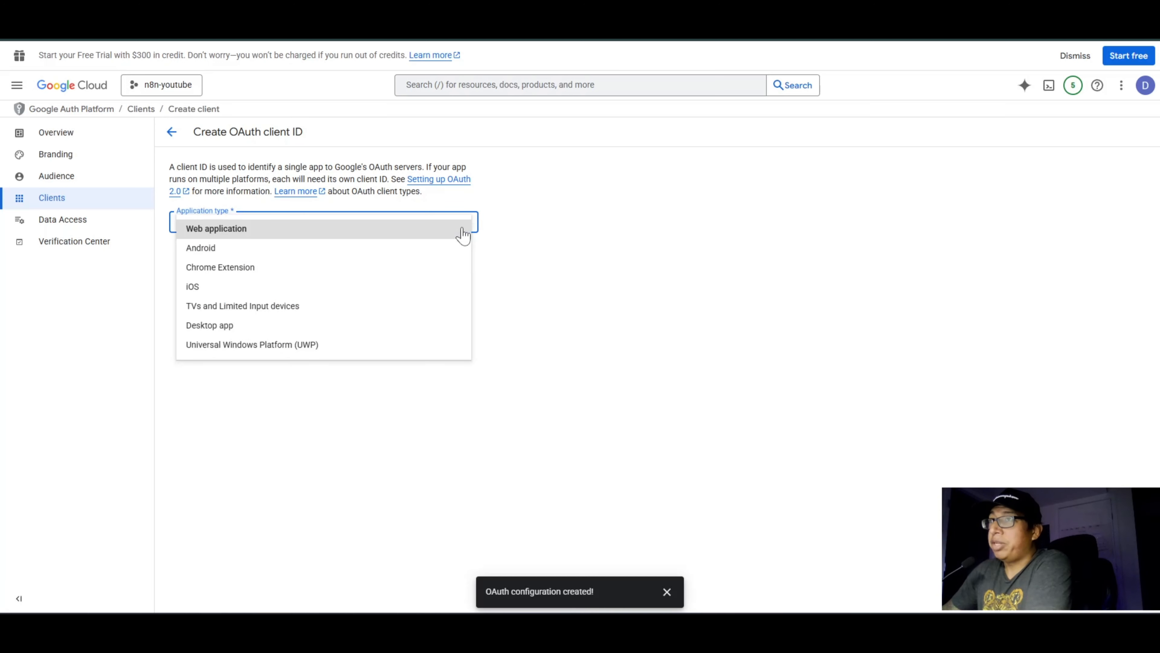
click(233, 230)
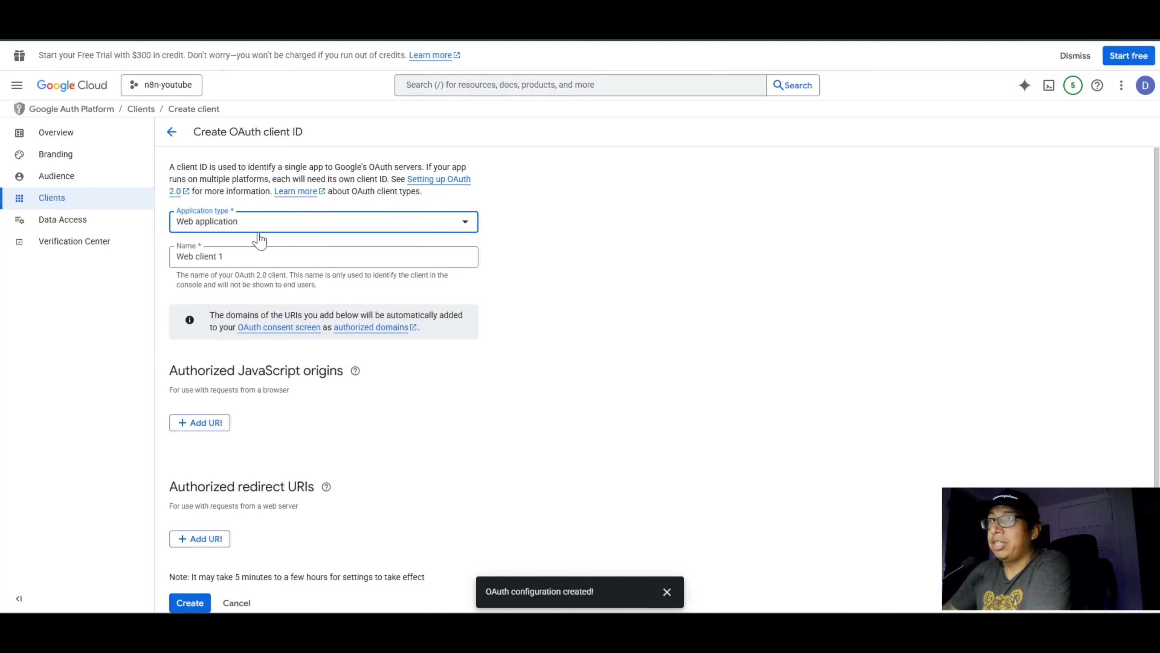
click(240, 257)
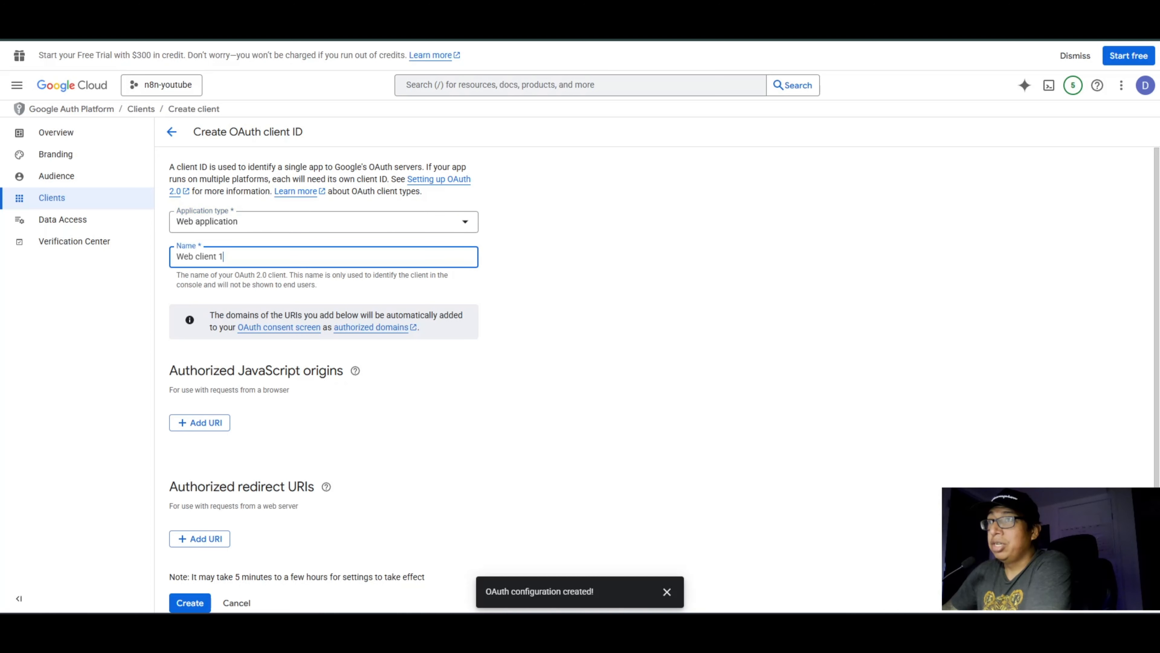
text(n)
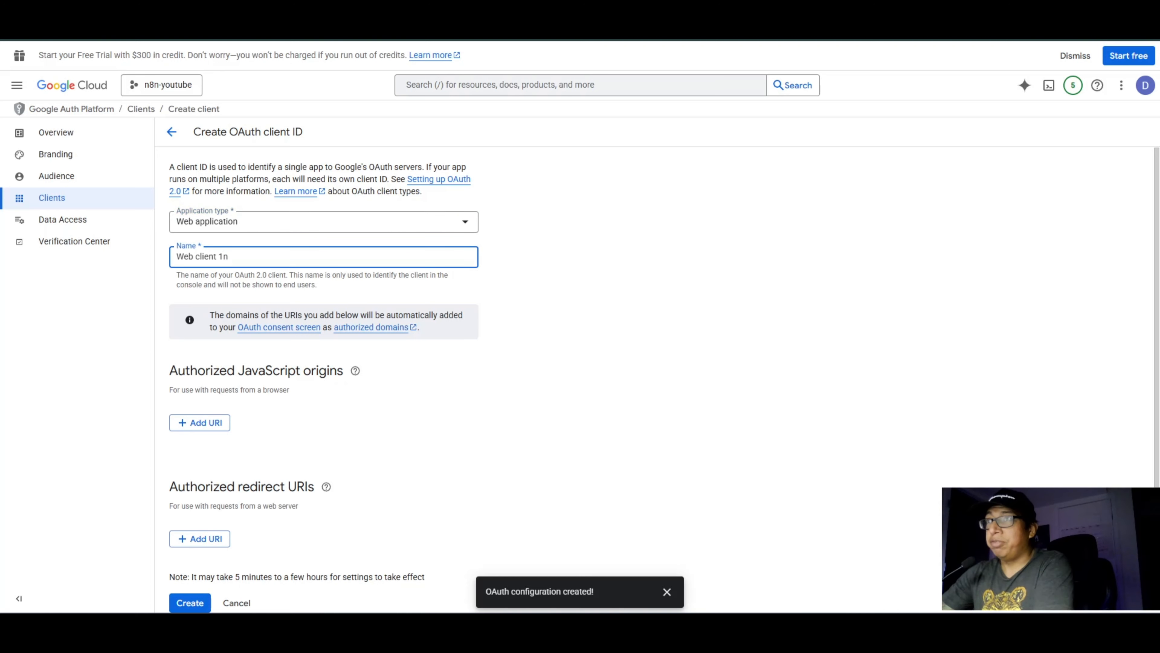
key(BackSpace)
key(BackSpace)
key(BackSpace)
key(BackSpace)
key(BackSpace)
key(BackSpace)
key(BackSpace)
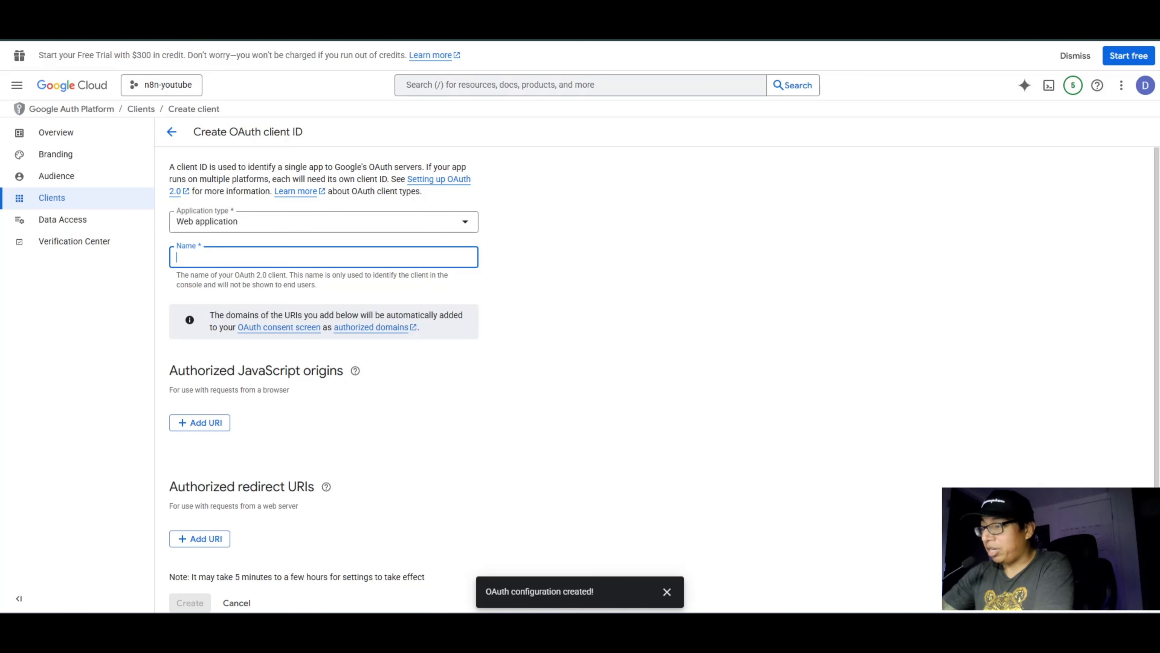
text(n8n-youtube)
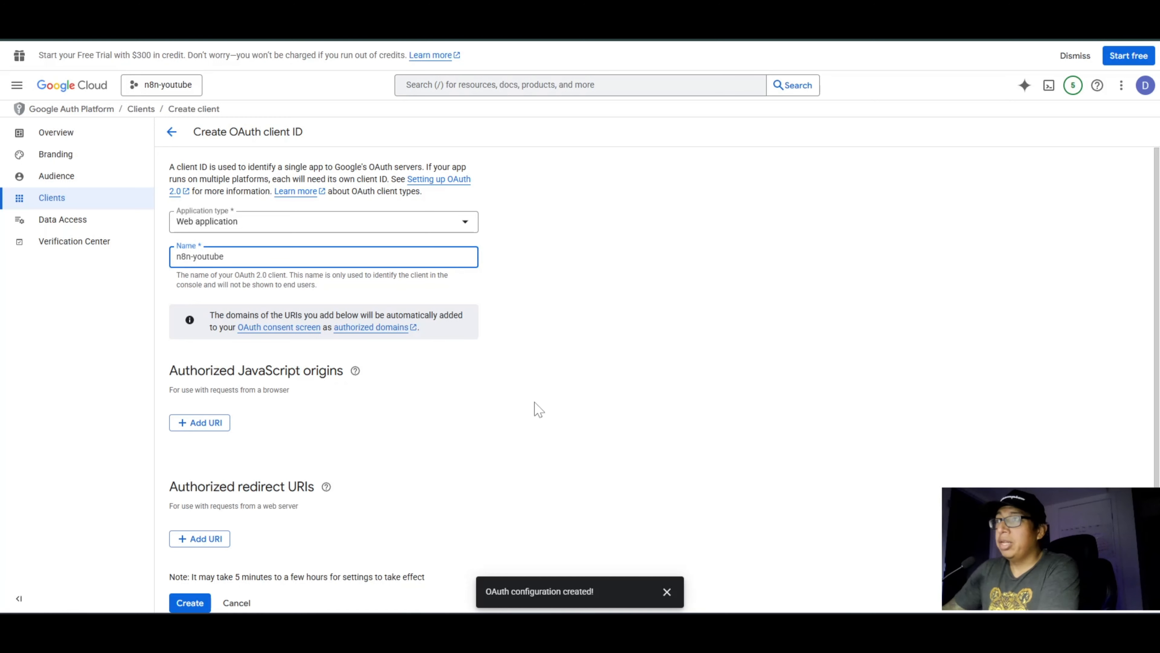
click(546, 361)
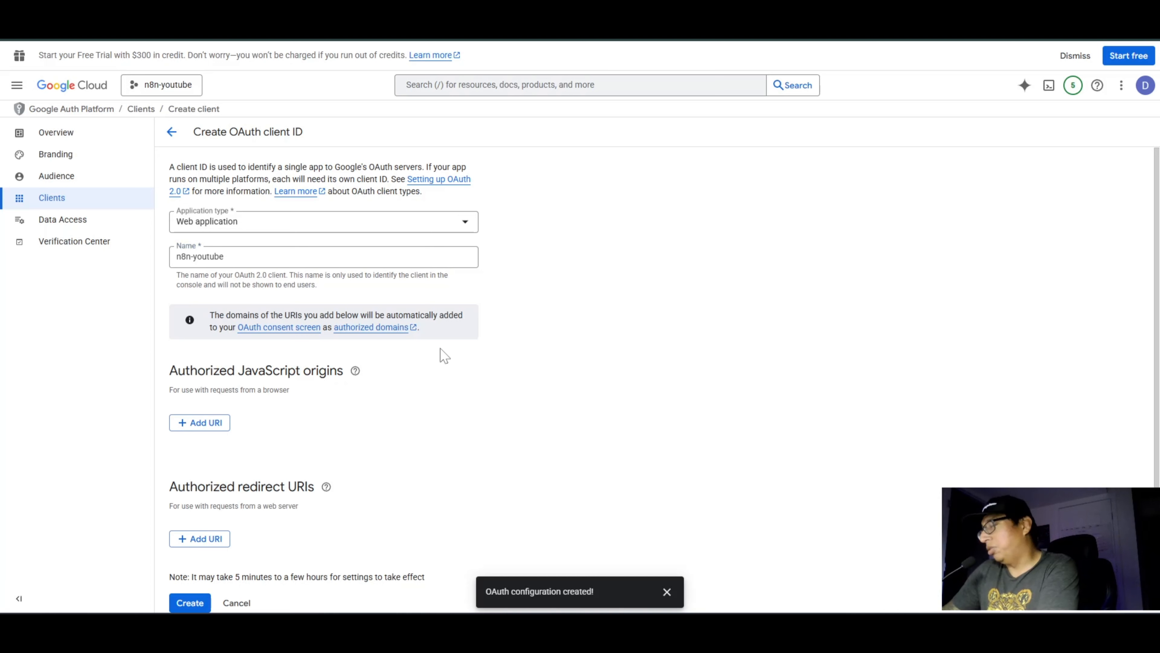
Step: Switch to n8n and open a new Google Drive credential from the Upload file node to get its OAuth redirect URL
scroll(192, 342, down, 1)
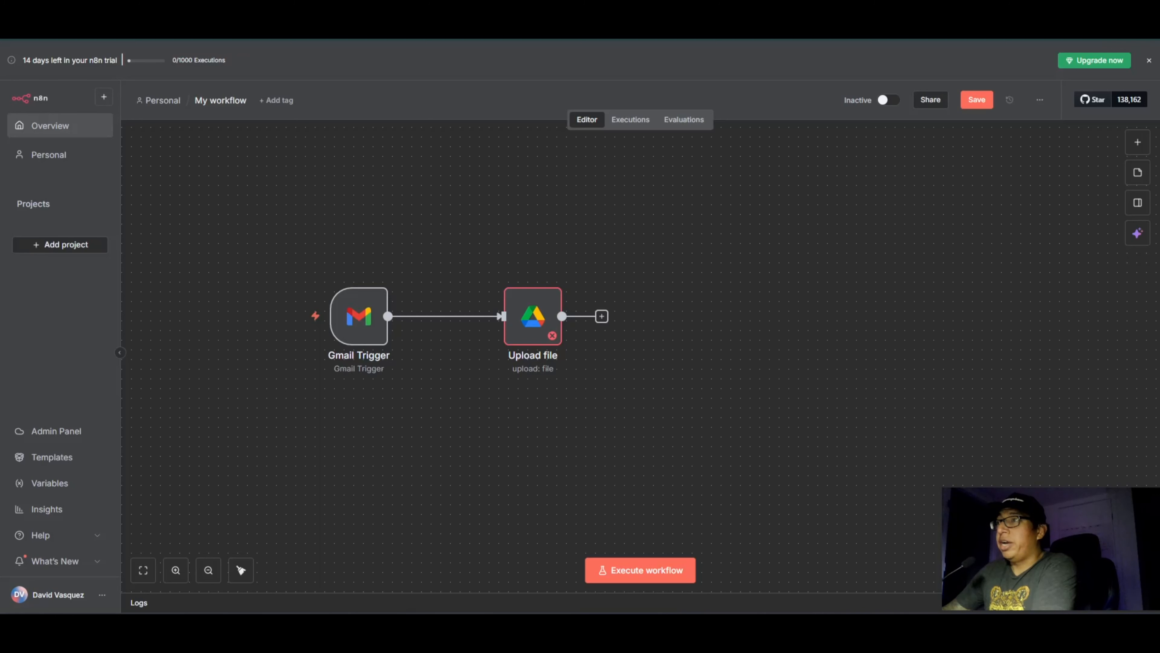
double_click(524, 326)
click(548, 138)
click(521, 161)
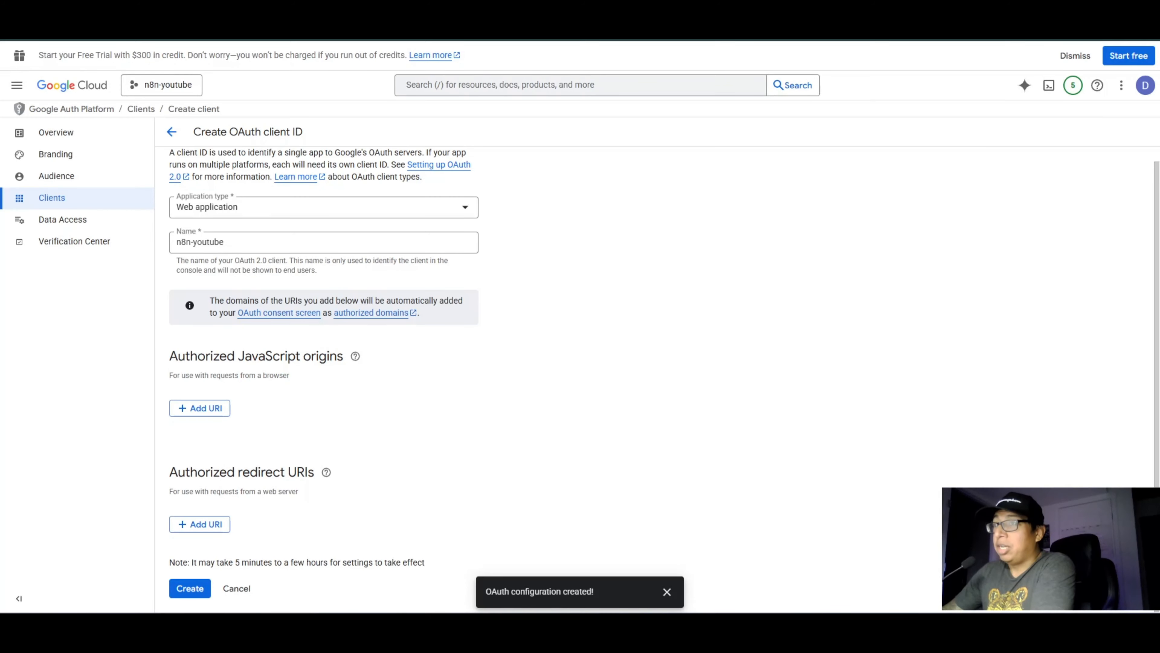
click(214, 525)
scroll(247, 508, down, 1)
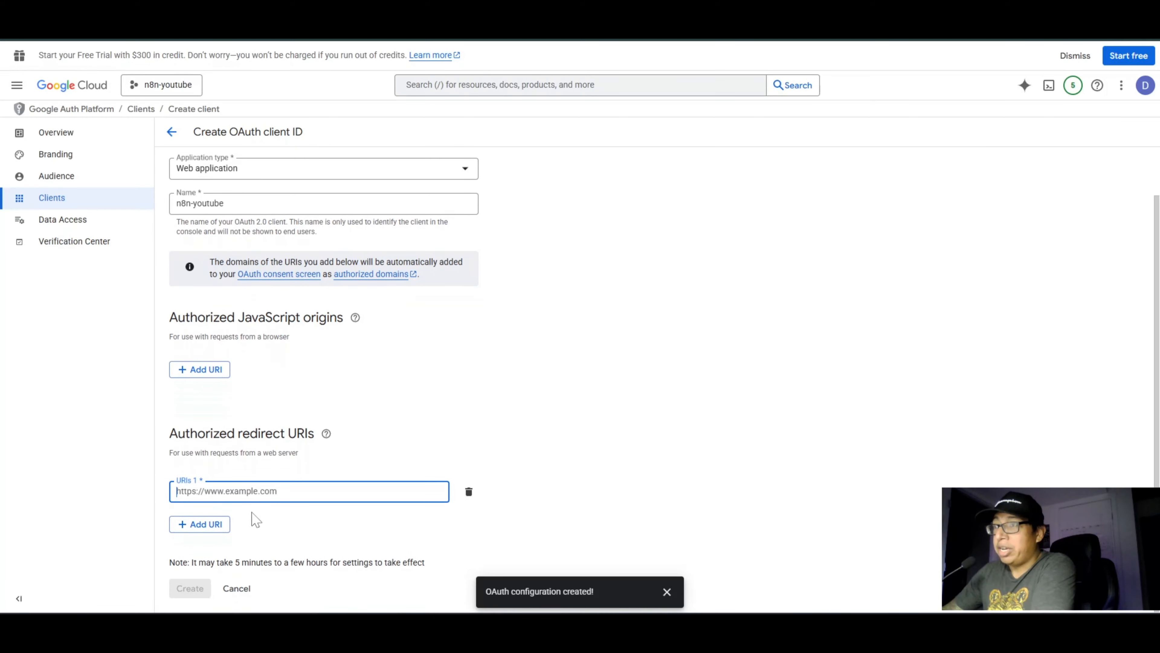
right_click(250, 493)
click(274, 356)
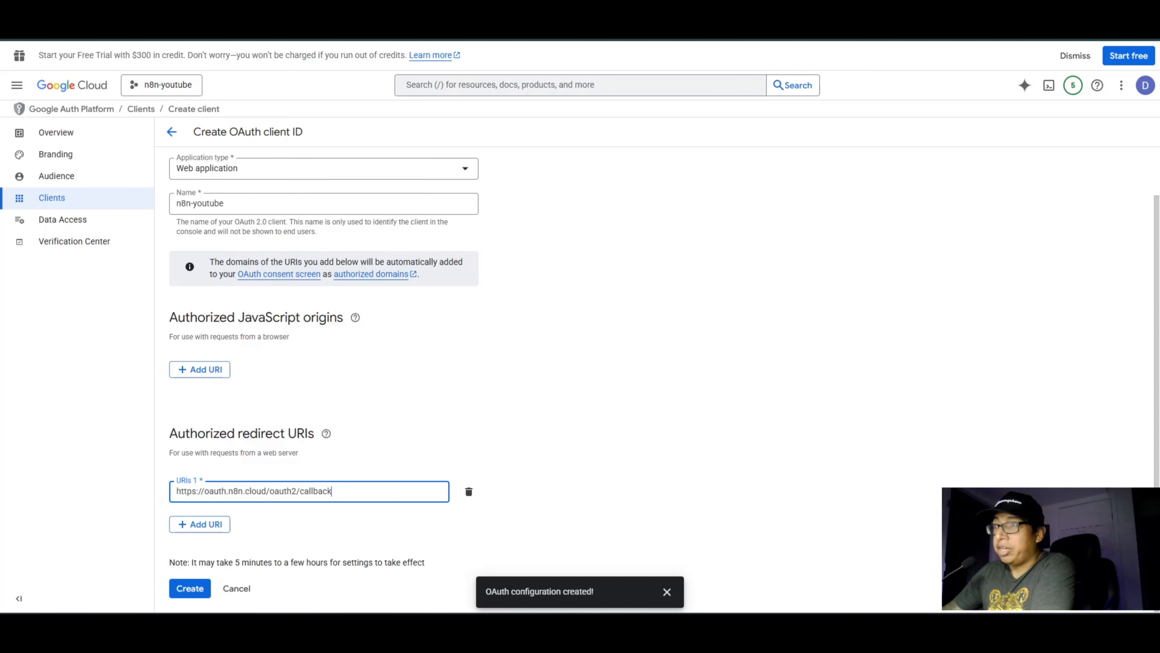
click(196, 590)
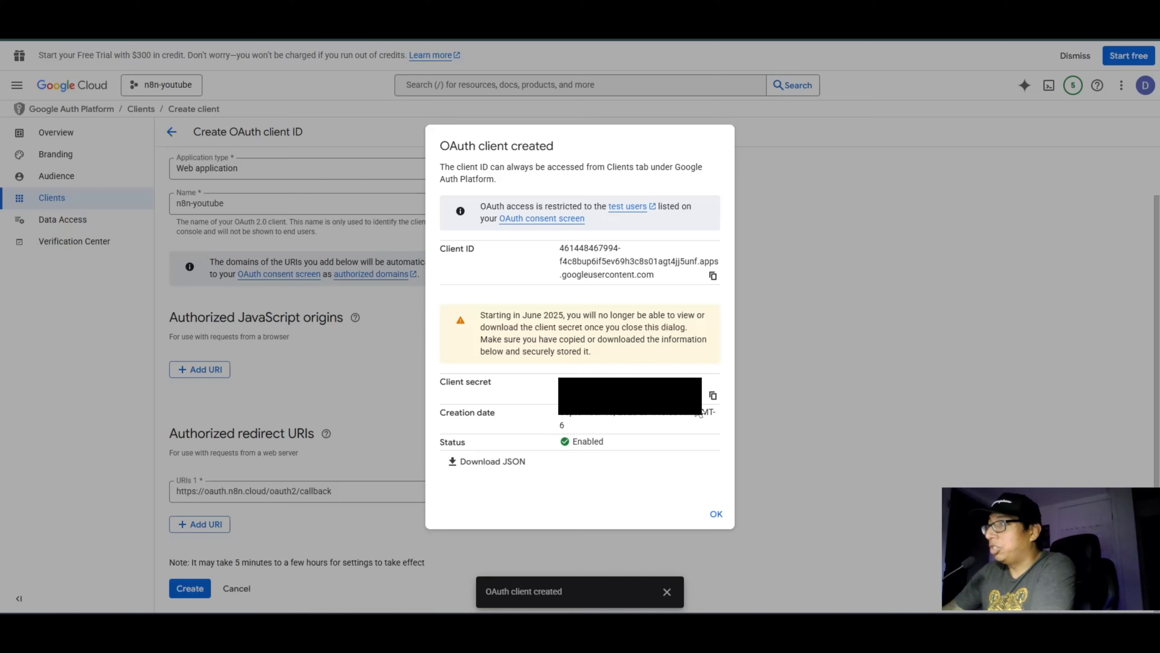
Step: Copy the new OAuth client's secret and paste it as the Client Secret of the n8n Google Drive credential
click(712, 395)
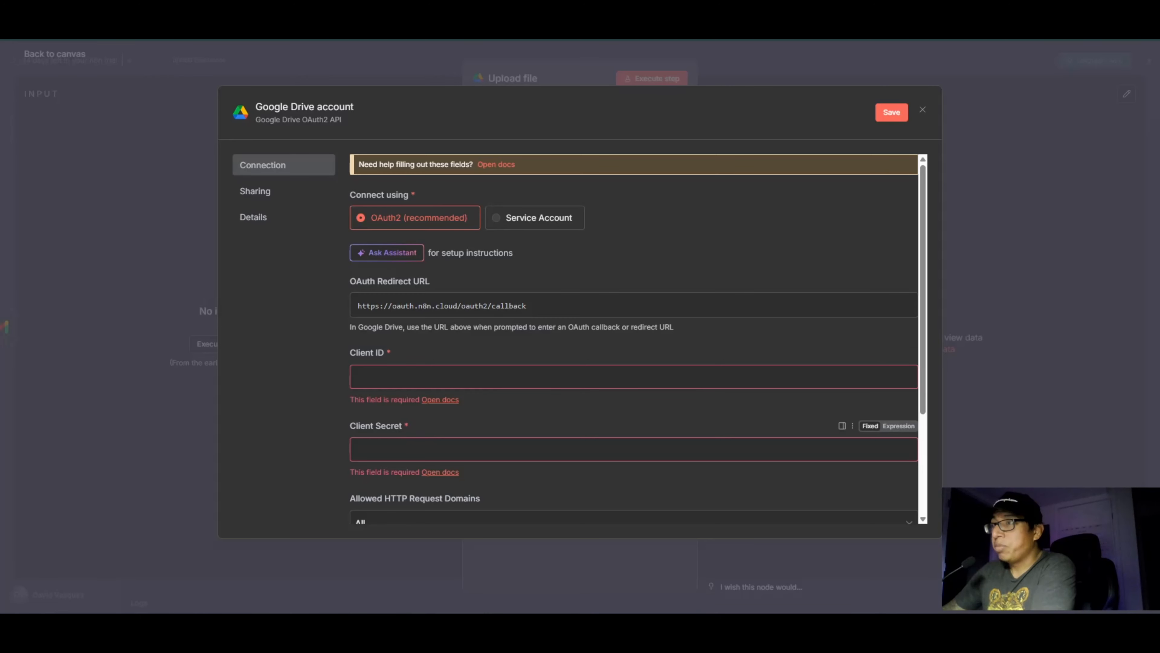
click(356, 449)
key(ctrl+v)
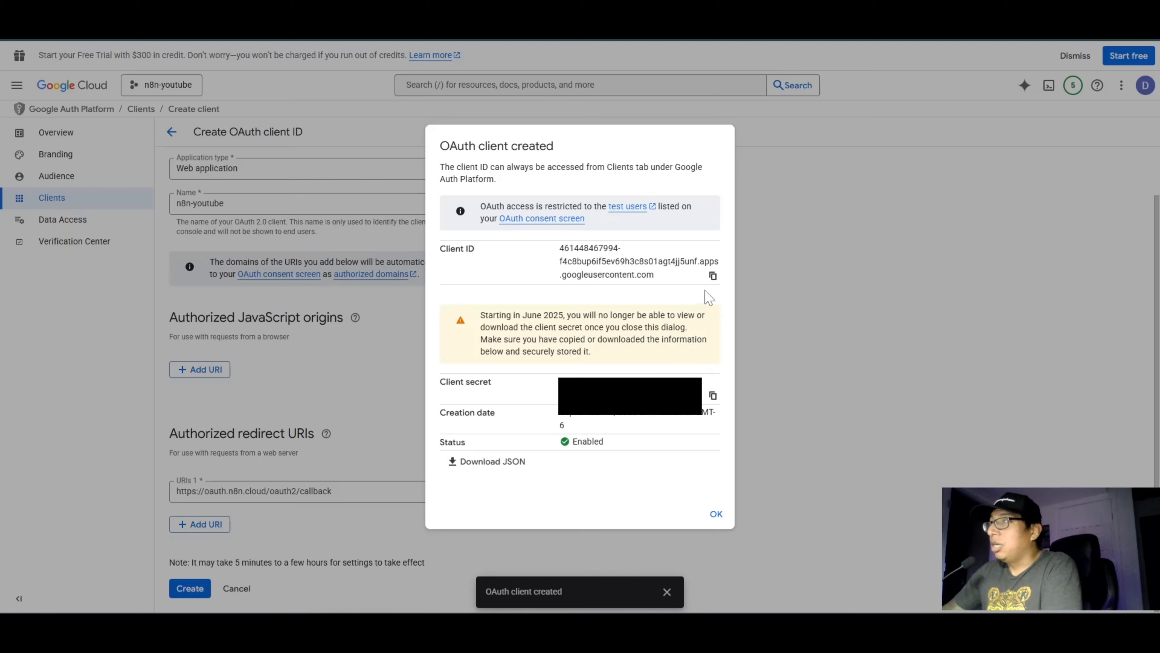
Step: Copy the OAuth client's ID from Google Cloud and paste it as the Client ID of the n8n Google Drive credential
click(712, 276)
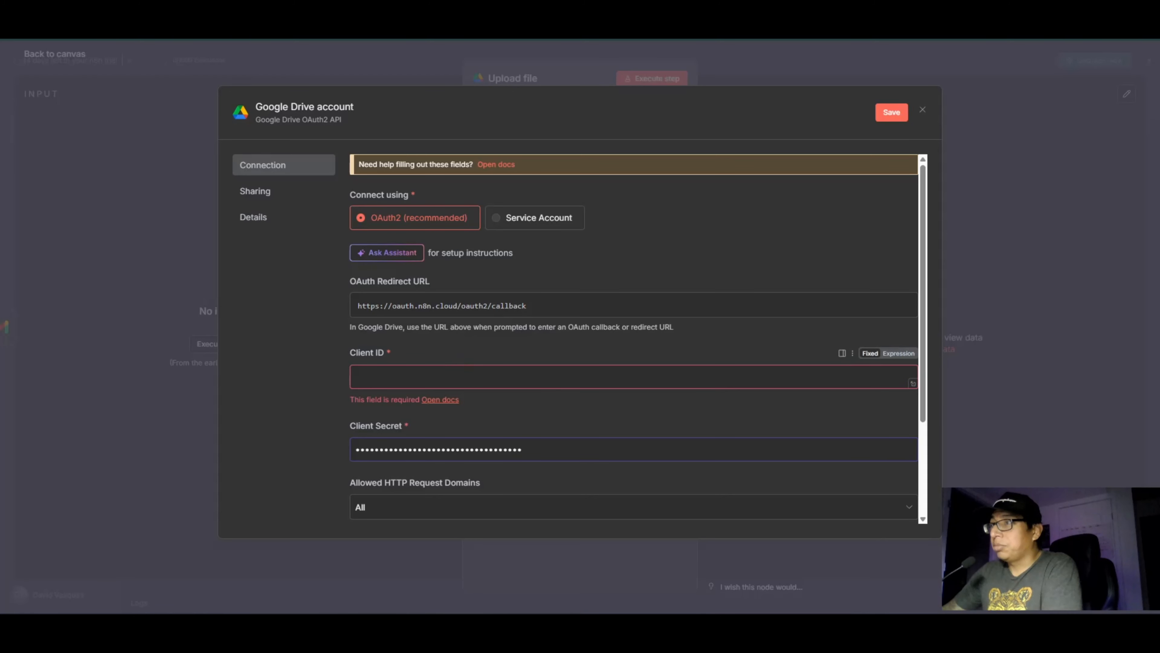
click(411, 377)
key(ctrl+v)
click(317, 404)
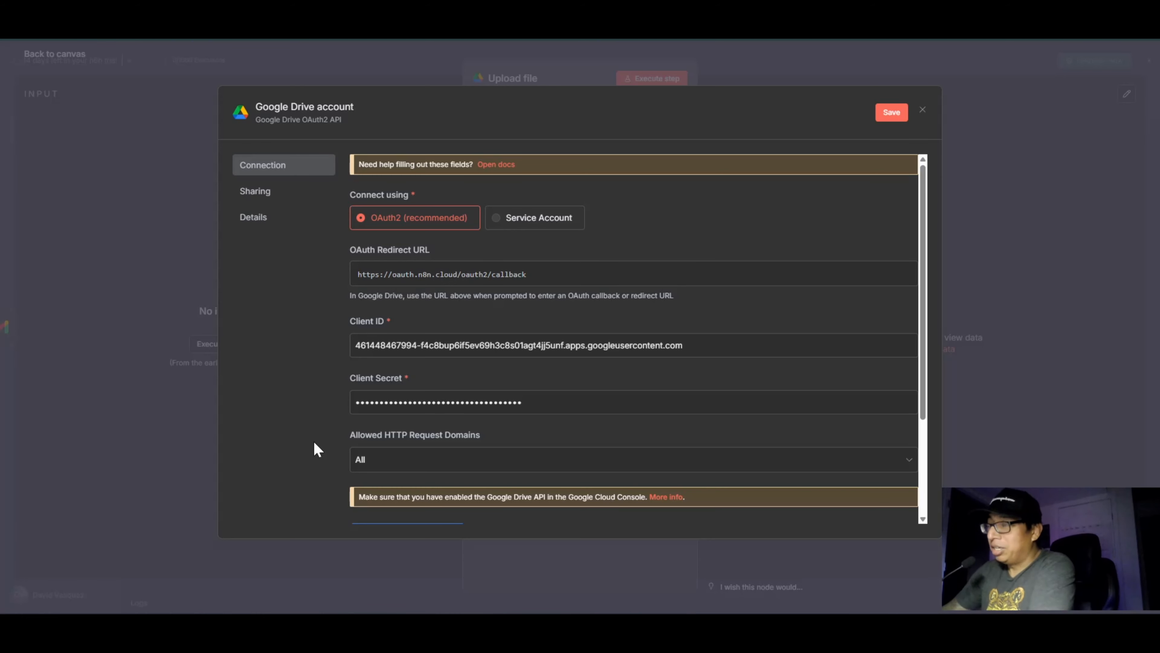
Step: Review the Google Drive credential's connection settings and save the credential
scroll(654, 385, down, 3)
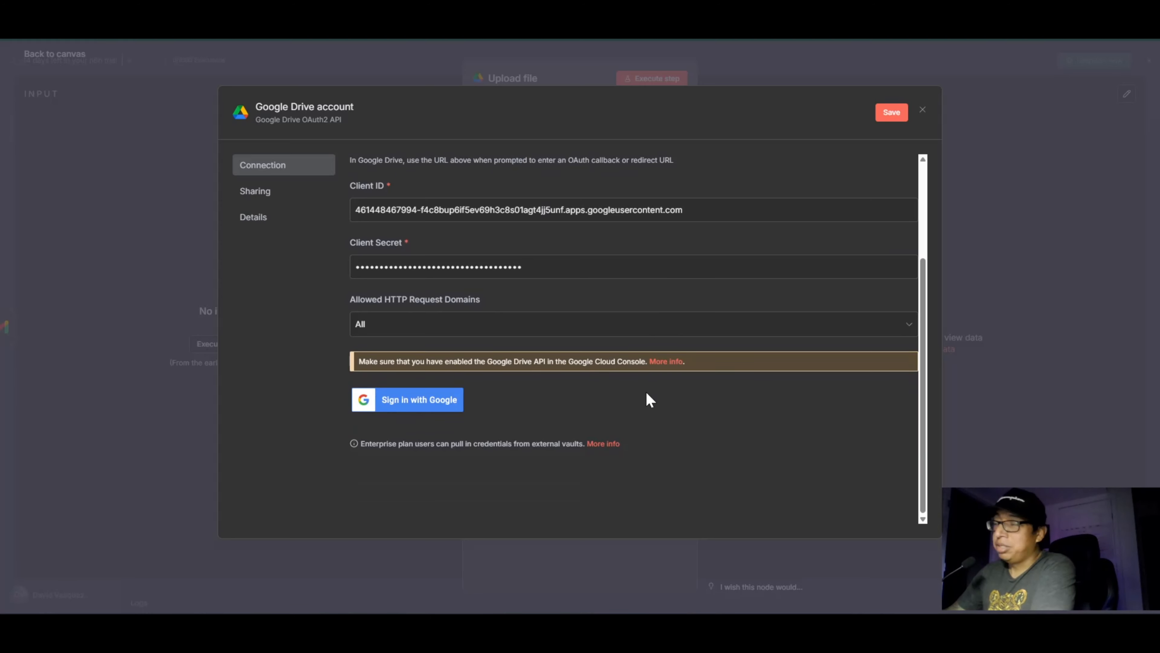
scroll(646, 389, up, 3)
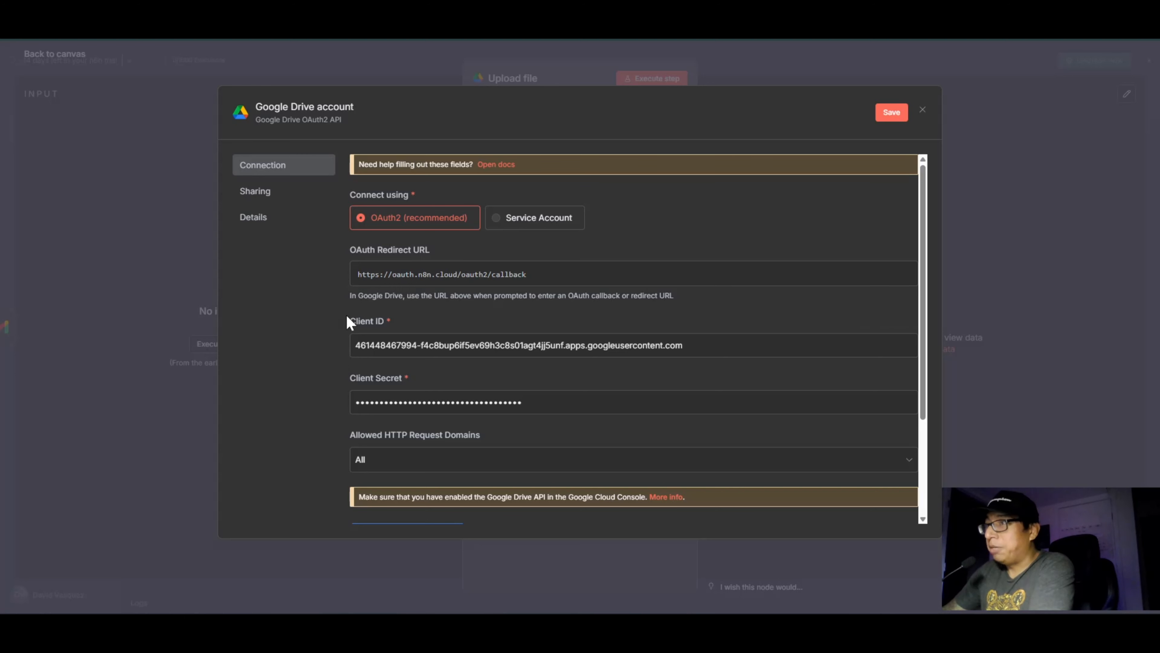
click(889, 118)
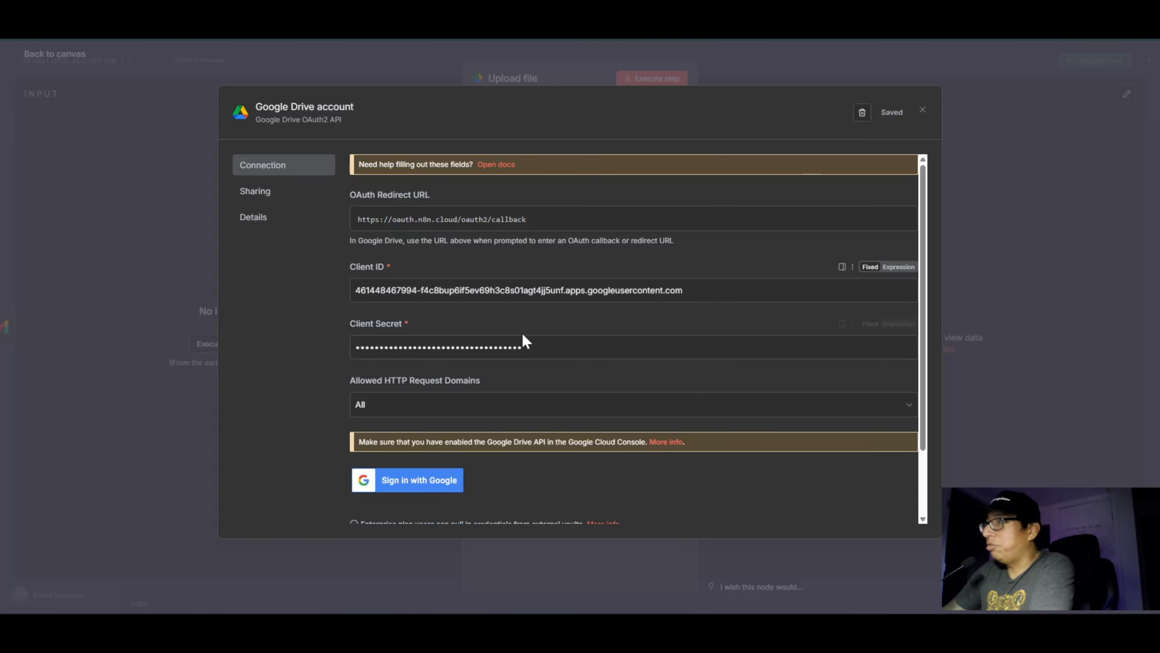
scroll(503, 365, down, 1)
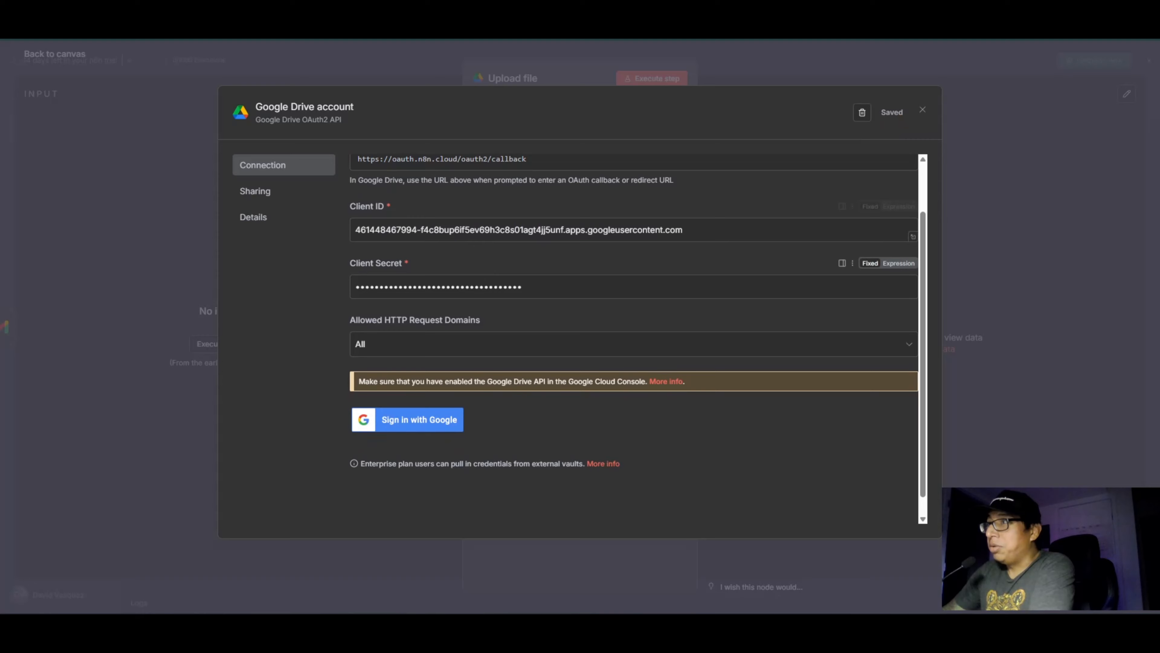
Step: Close the created OAuth client's details in Google Cloud and publish the app to production from its Audience settings
click(410, 425)
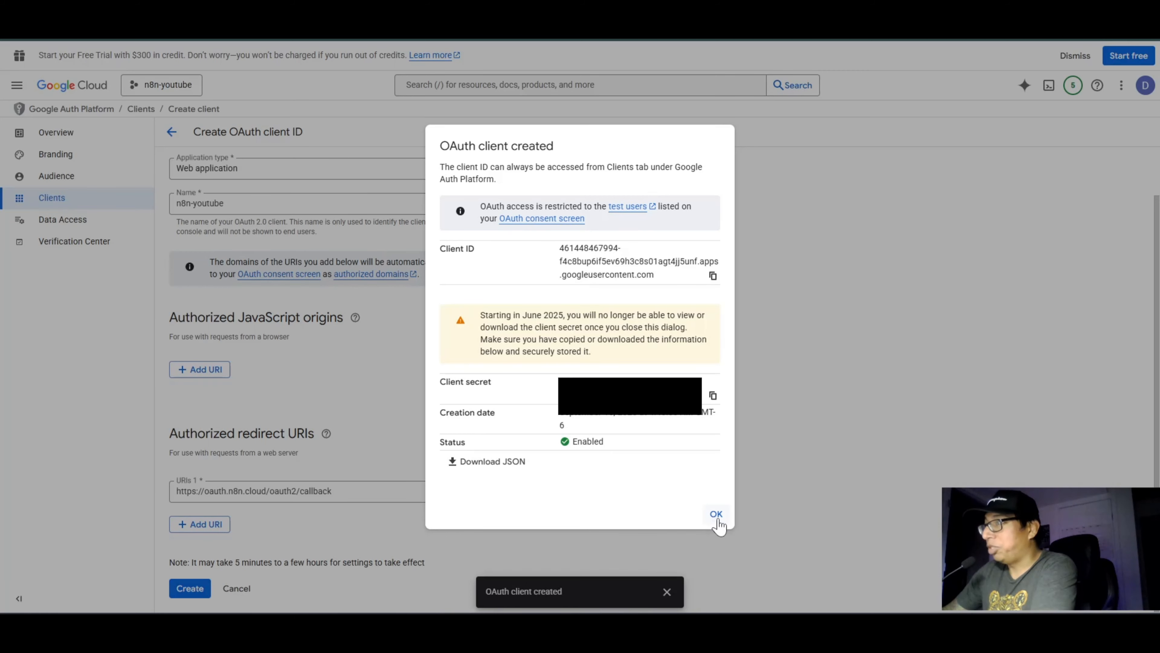
click(716, 516)
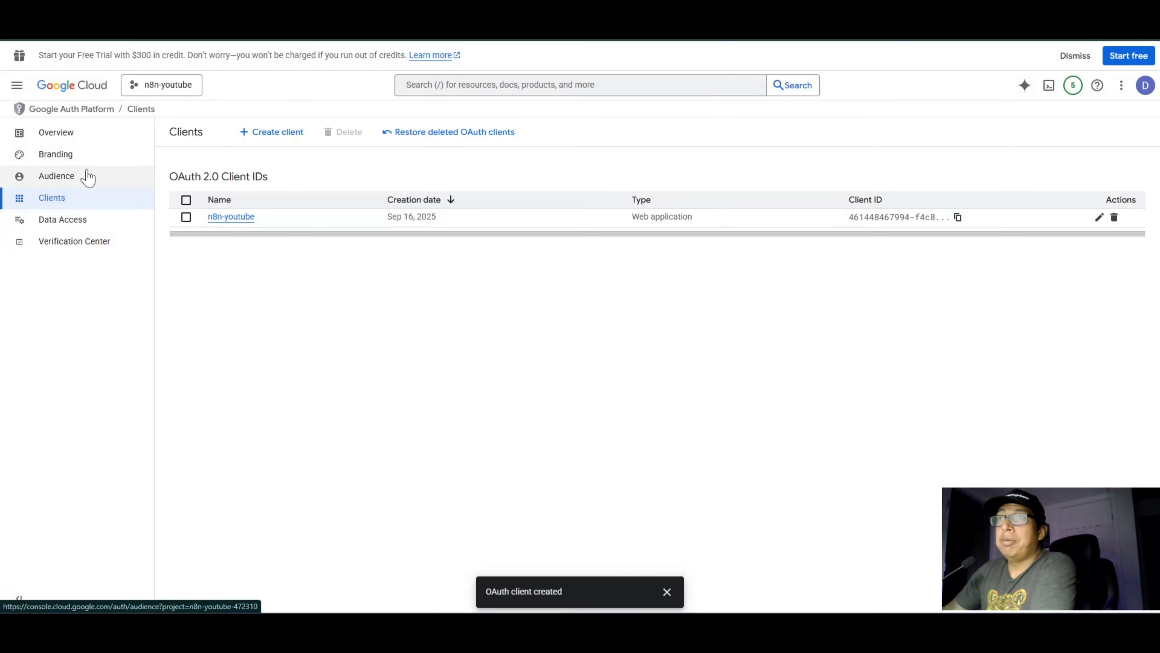
click(53, 179)
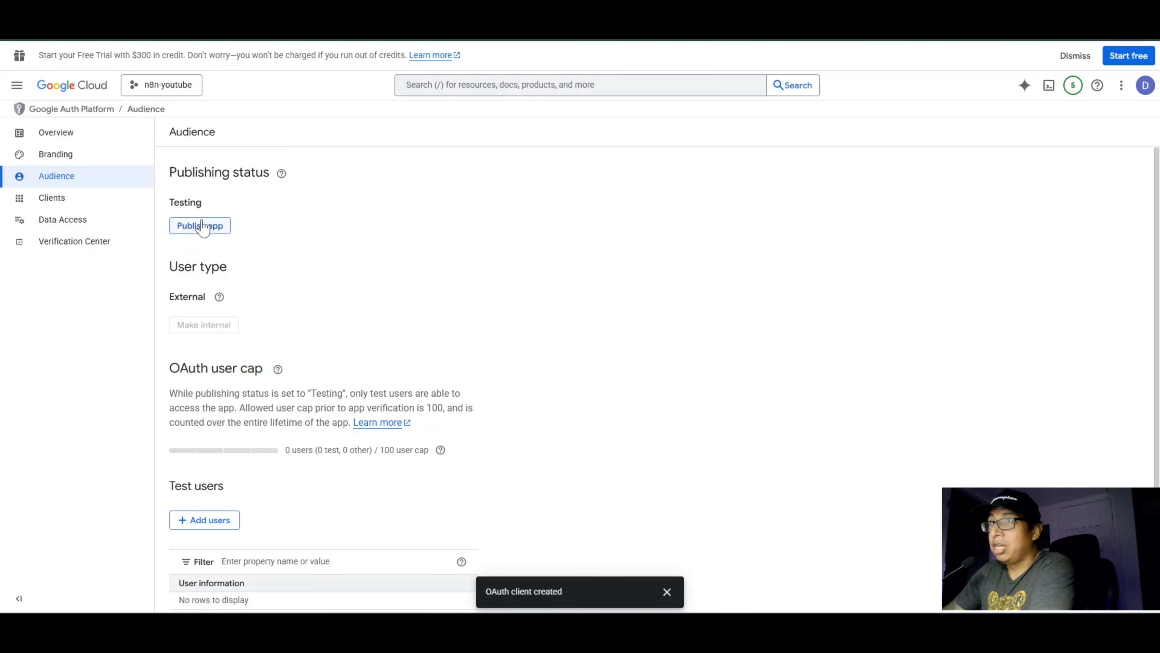
click(205, 229)
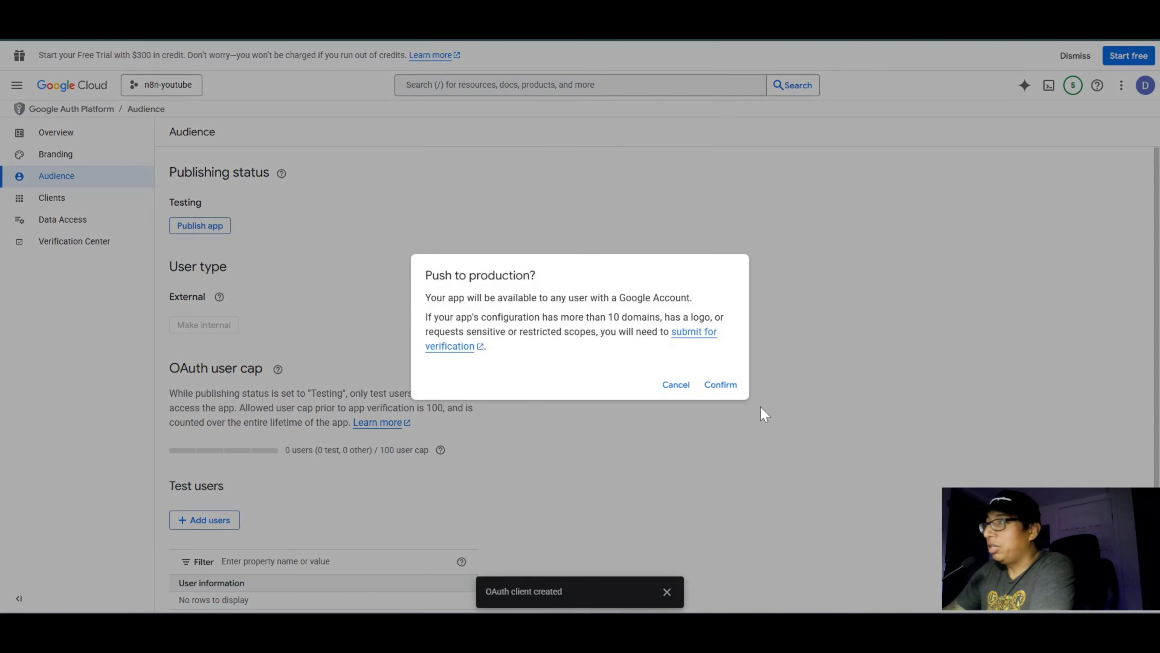
click(721, 386)
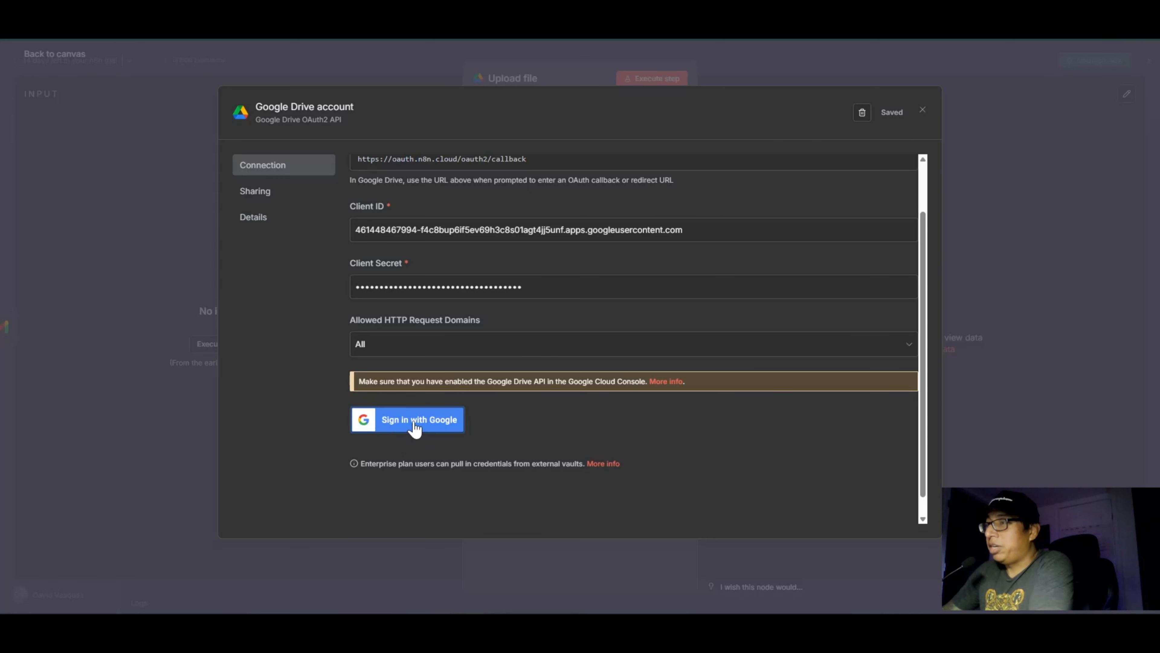
Step: Start the Google sign-in from n8n's Google Drive credential, choose the account and proceed past the unverified-app warning to n8n.cloud
click(414, 425)
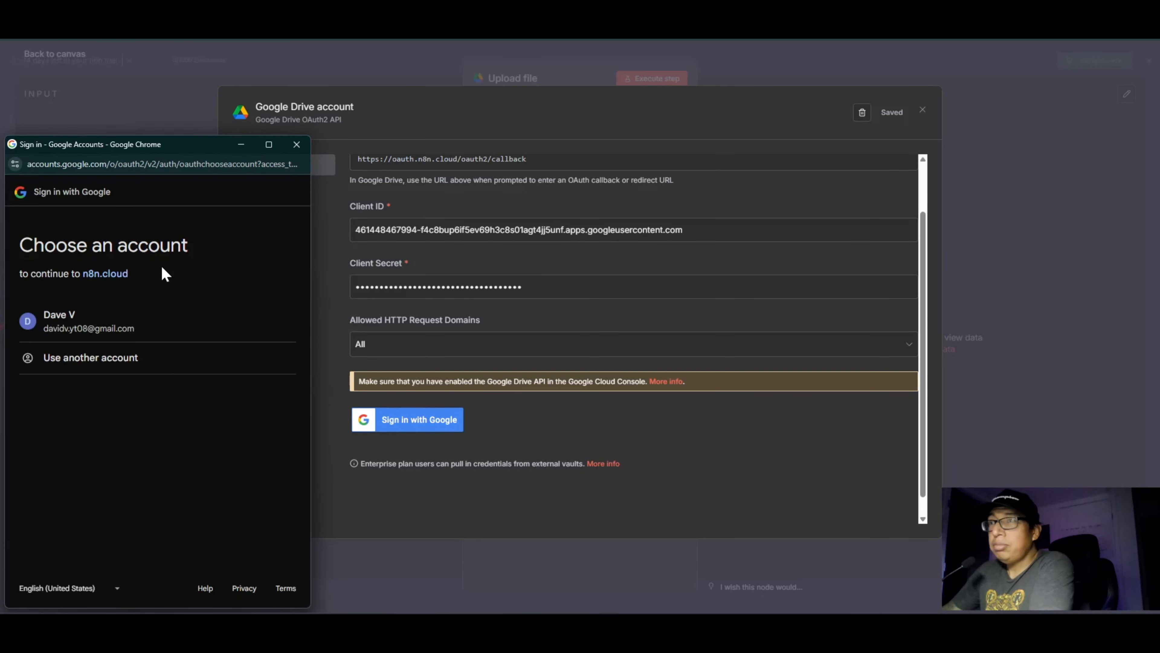
click(67, 322)
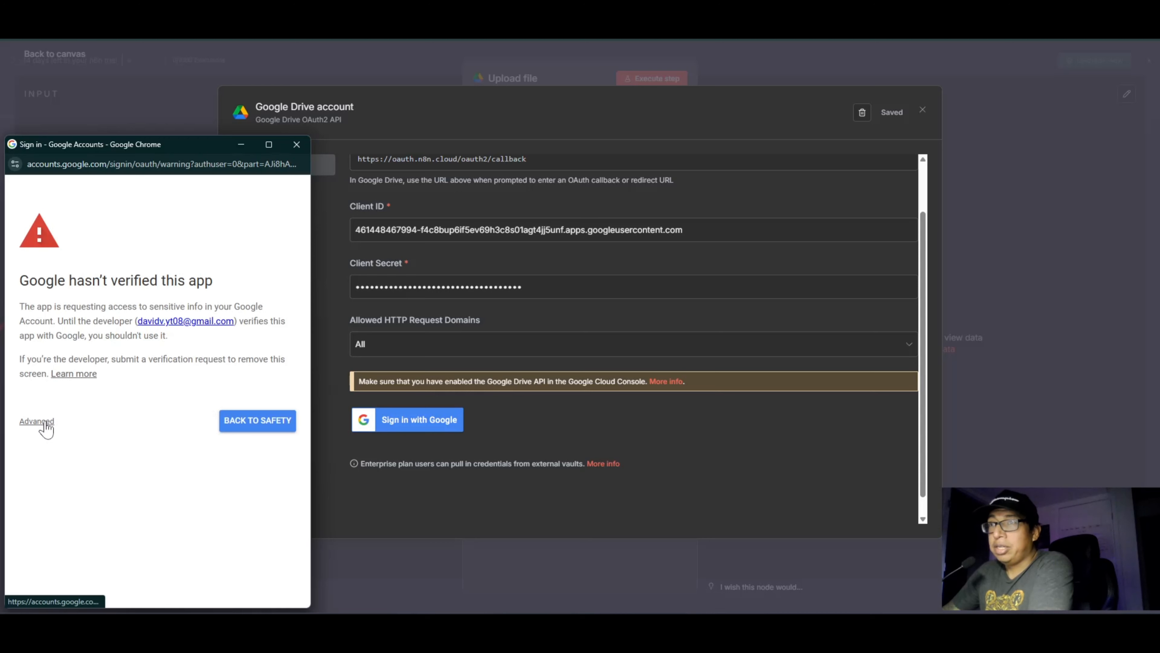
click(43, 423)
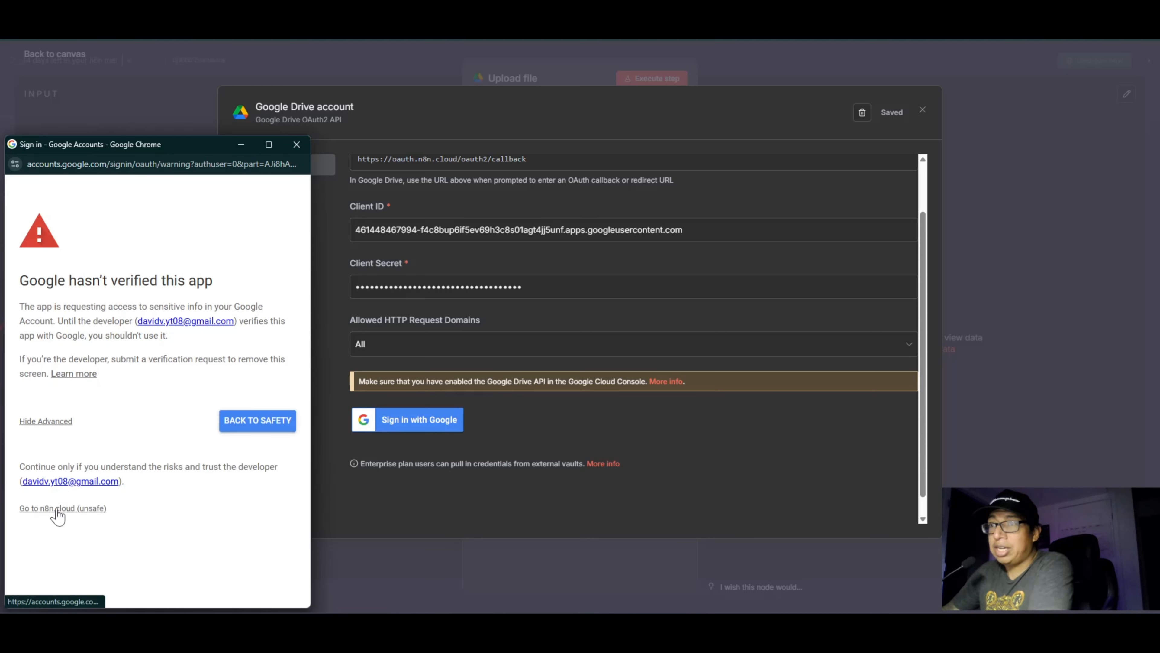
click(57, 509)
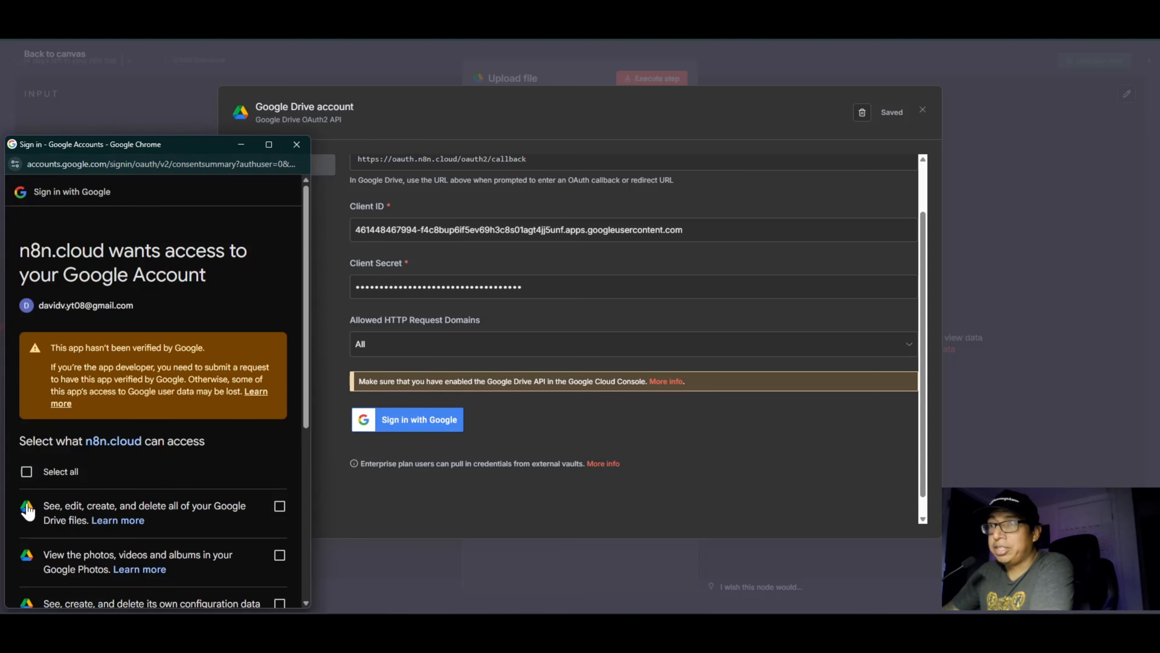
Step: Grant n8n.cloud all requested Google Drive and Photos permissions, continue the authorization and close the sign-in window
click(27, 471)
drag(188, 150, 369, 92)
scroll(322, 355, down, 5)
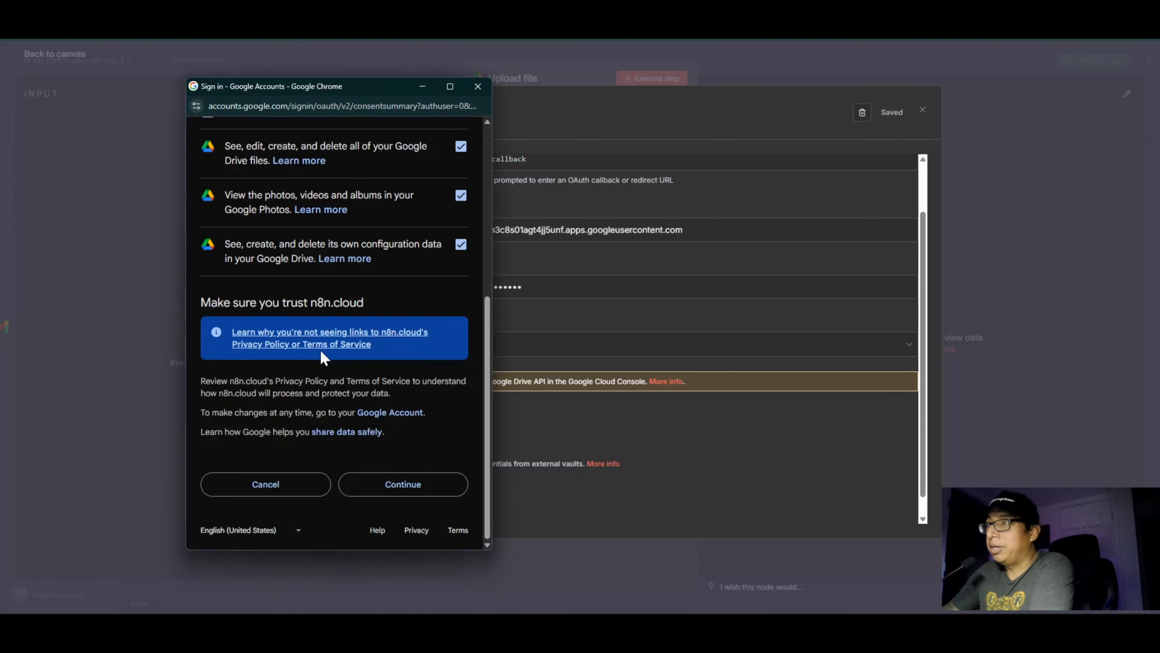
click(384, 491)
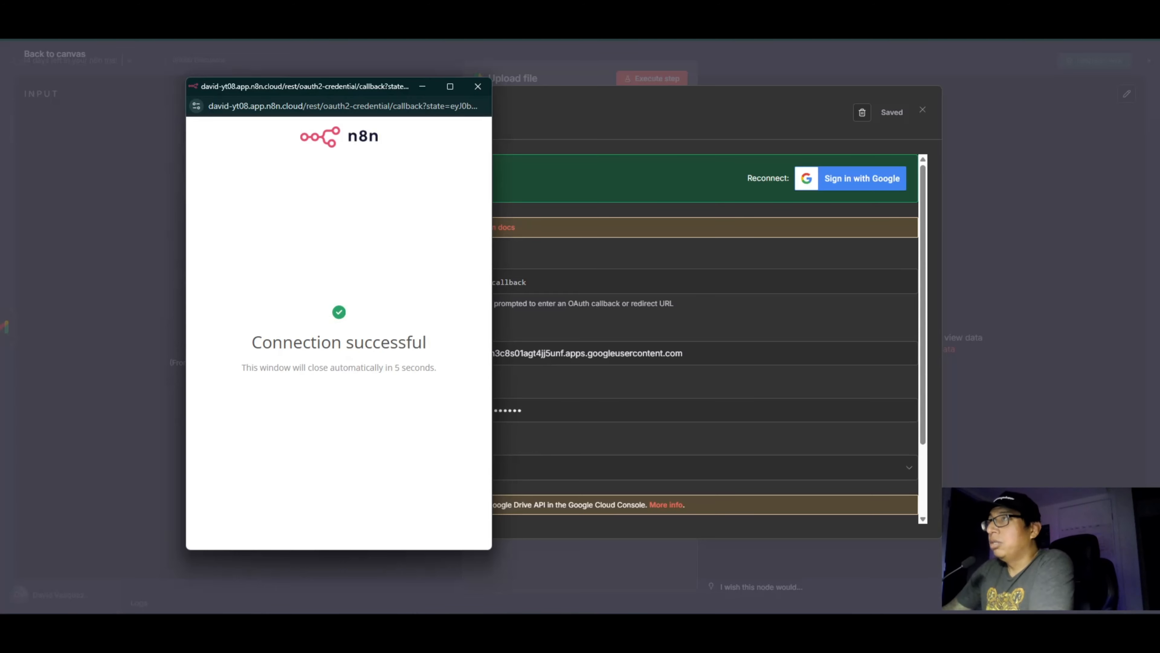
click(479, 87)
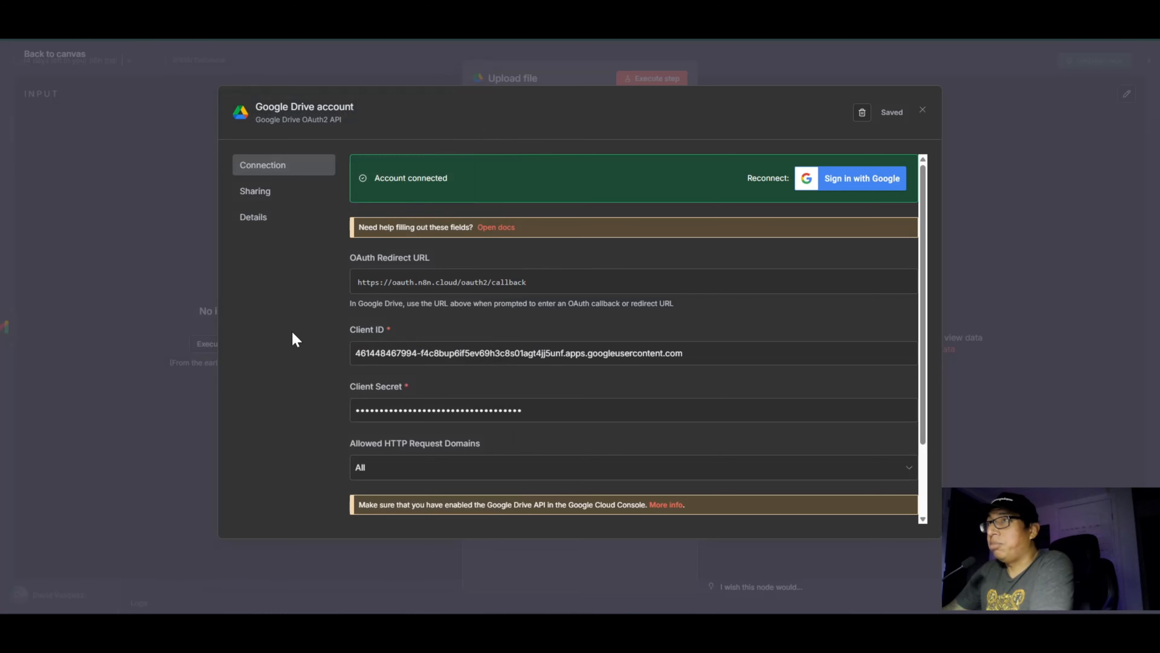
Step: Look over the Google Drive credential's connection details after authorization and close the credential
scroll(532, 319, down, 2)
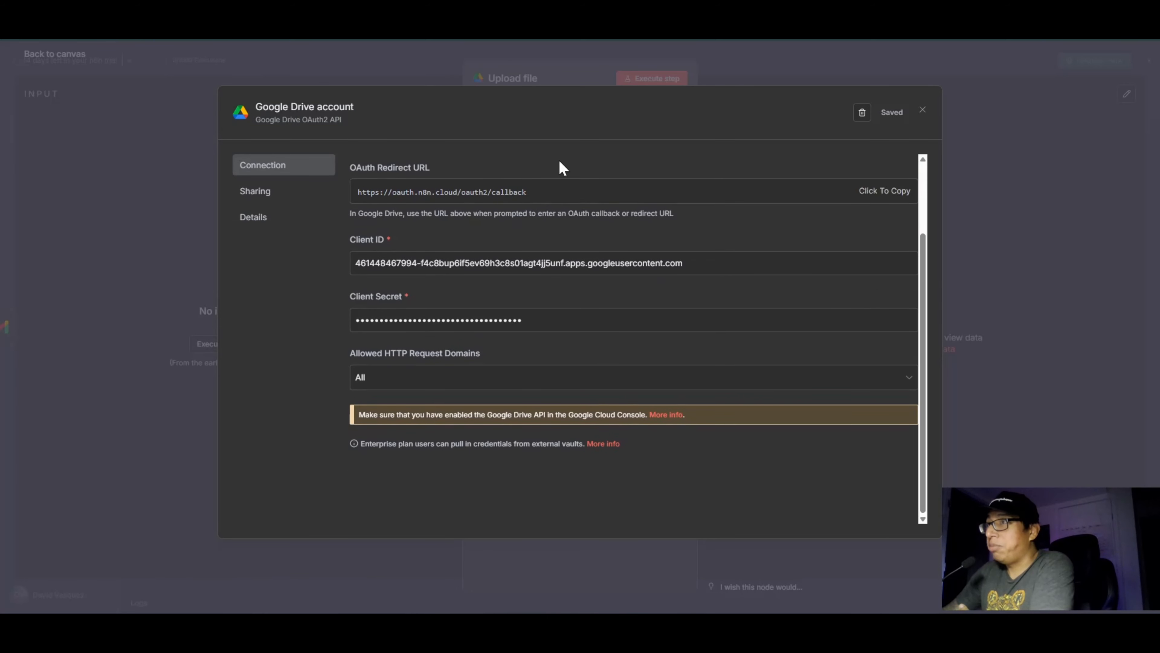
scroll(777, 274, up, 1)
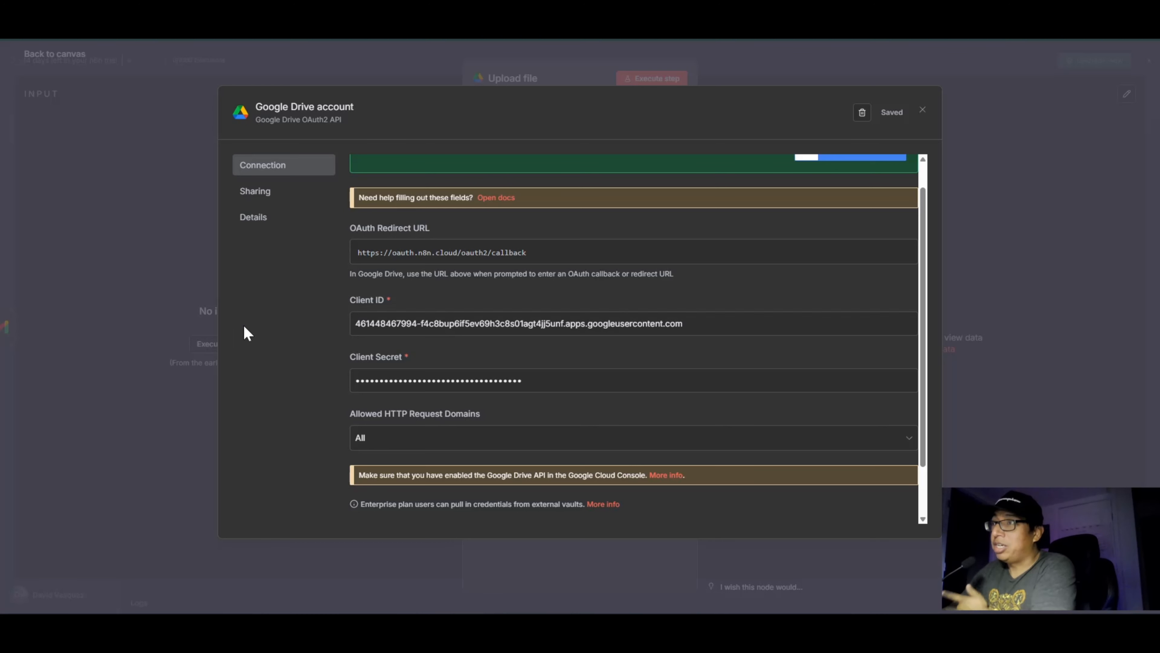
scroll(430, 402, up, 2)
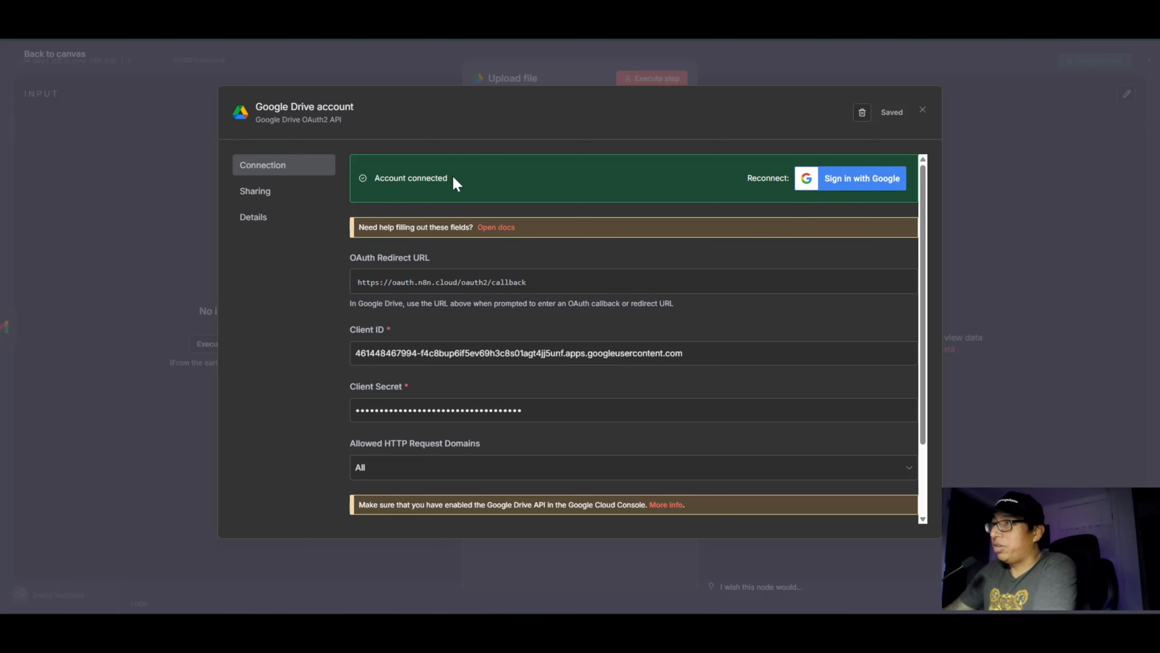
click(922, 112)
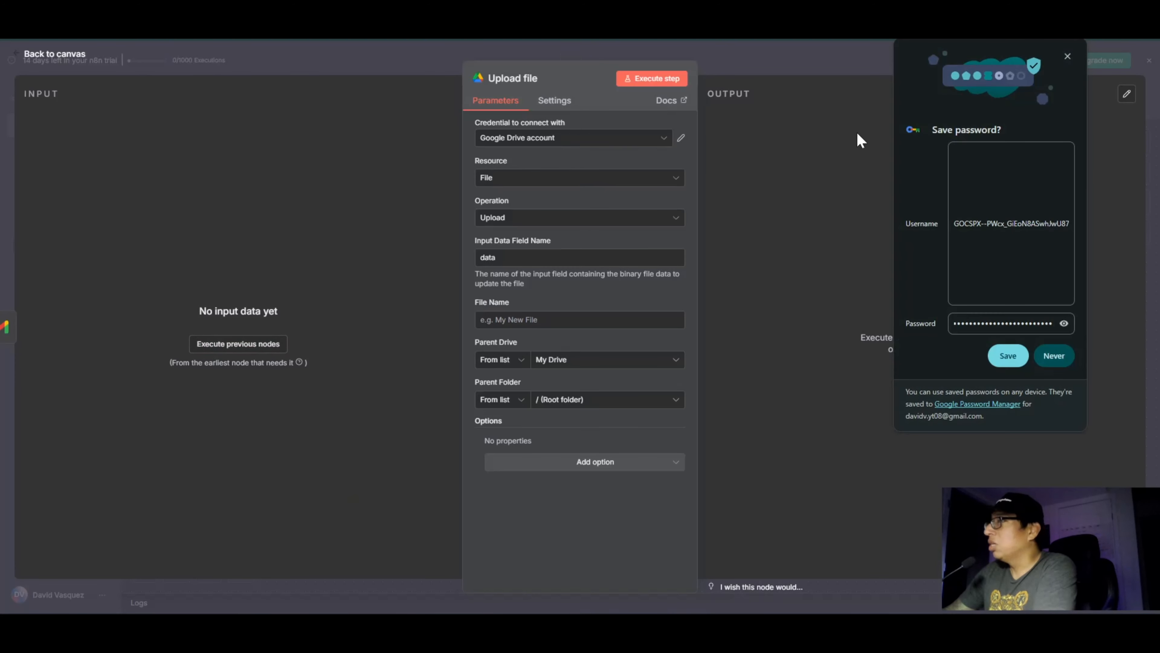
Step: Reopen the Google Drive credential from the Upload file node, dismiss the browser's password-saving prompt and close the credential
click(565, 137)
click(681, 138)
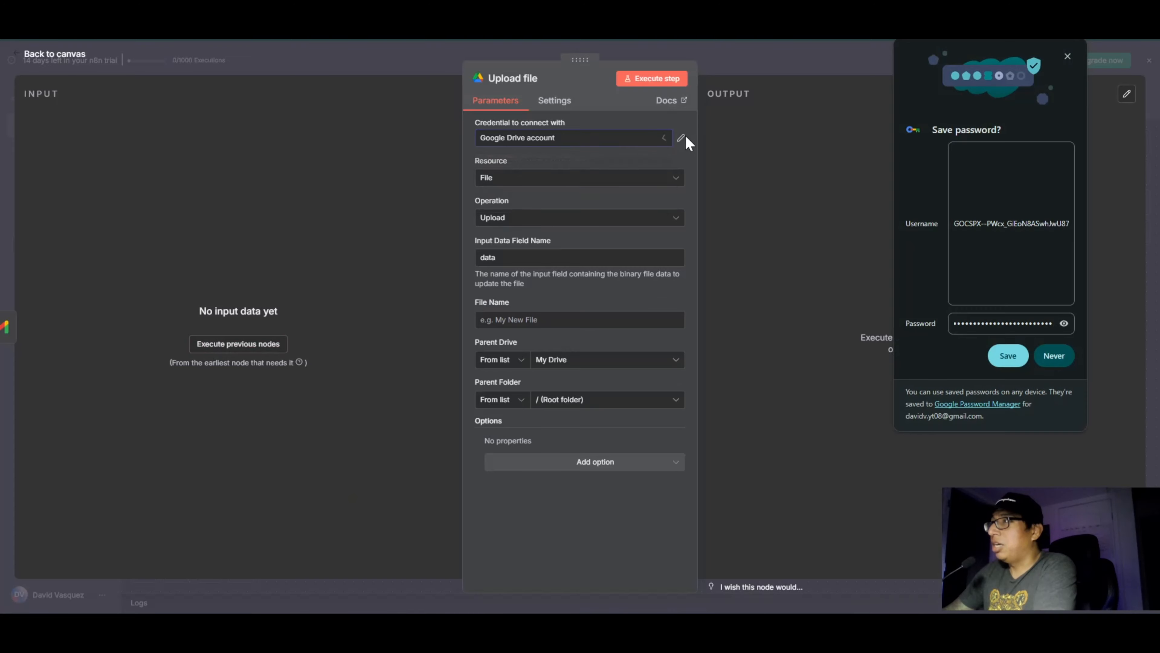
click(293, 106)
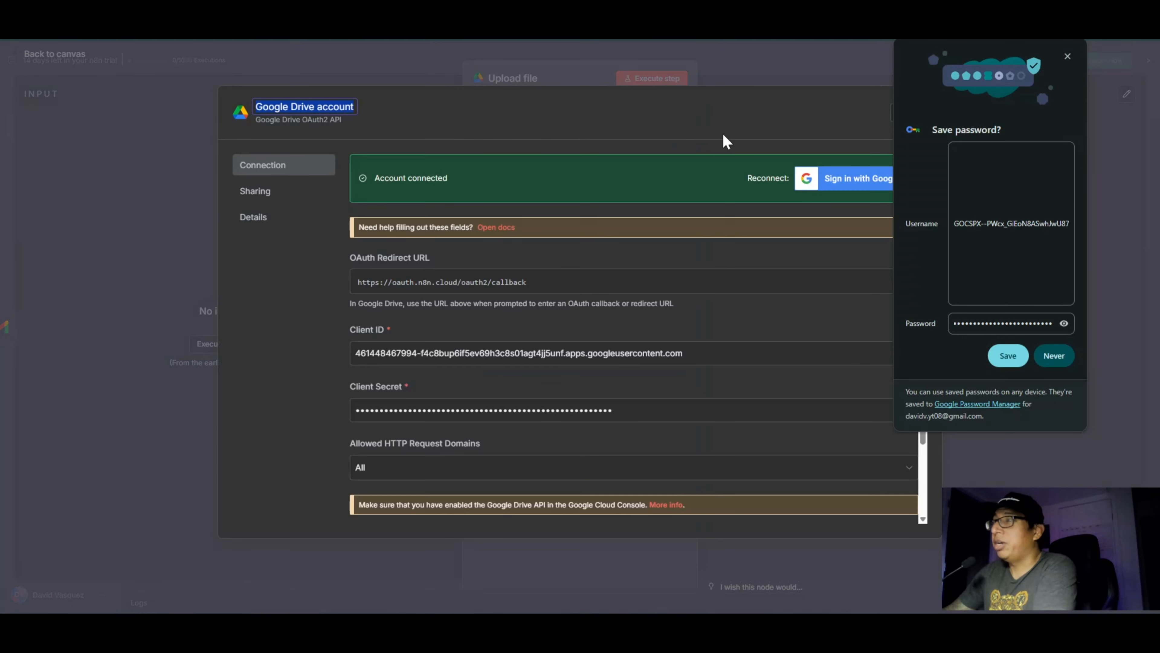
click(1067, 56)
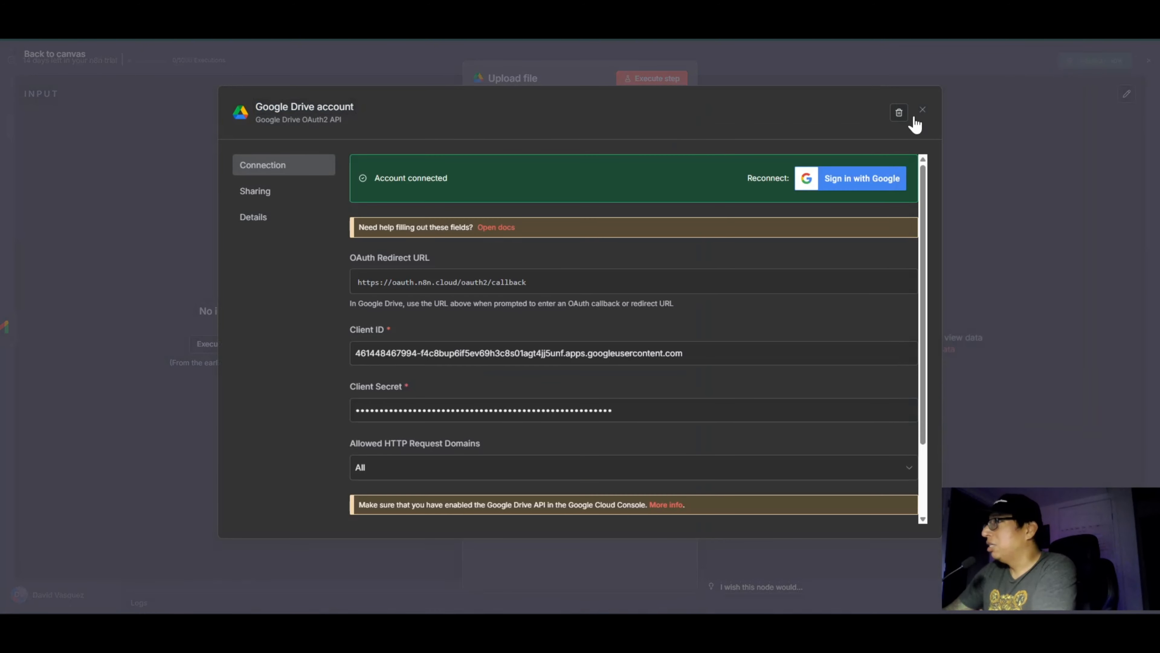
click(922, 110)
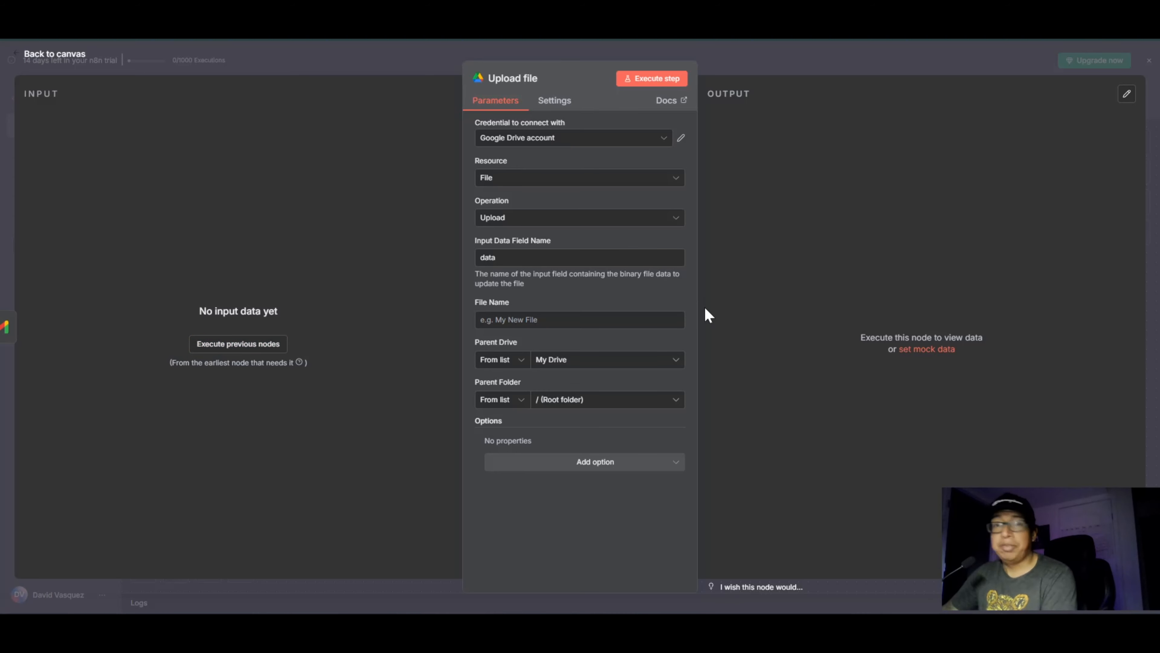
Step: Set the Upload file node's File Name to the expression "attachment from n8n"
click(665, 303)
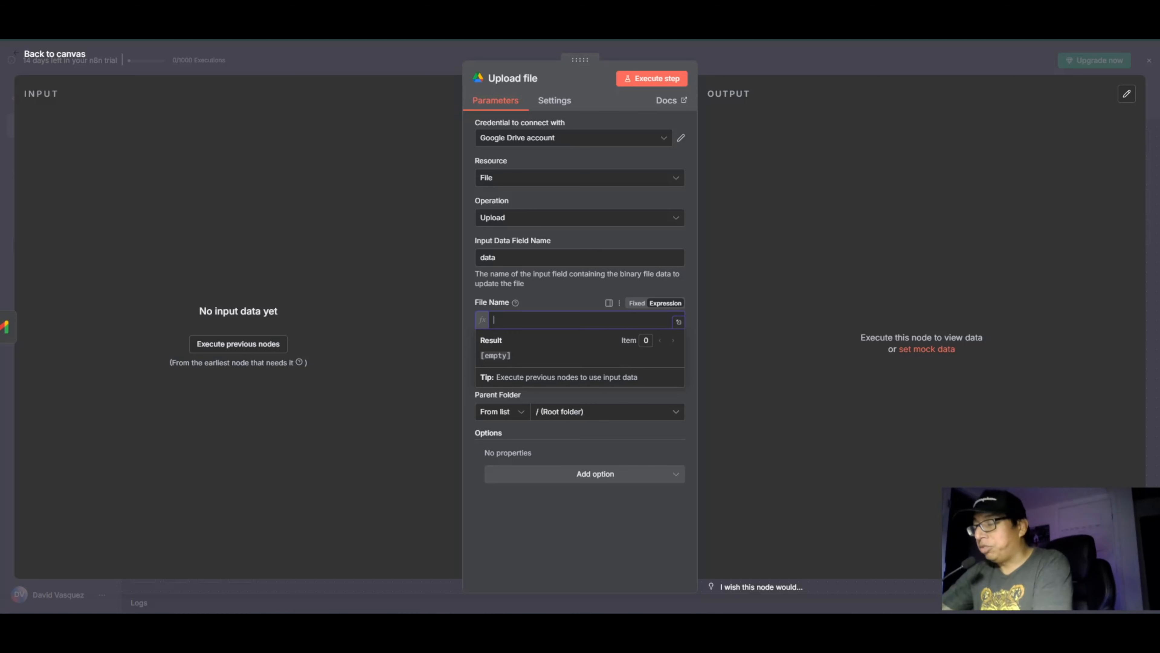
text(attachme)
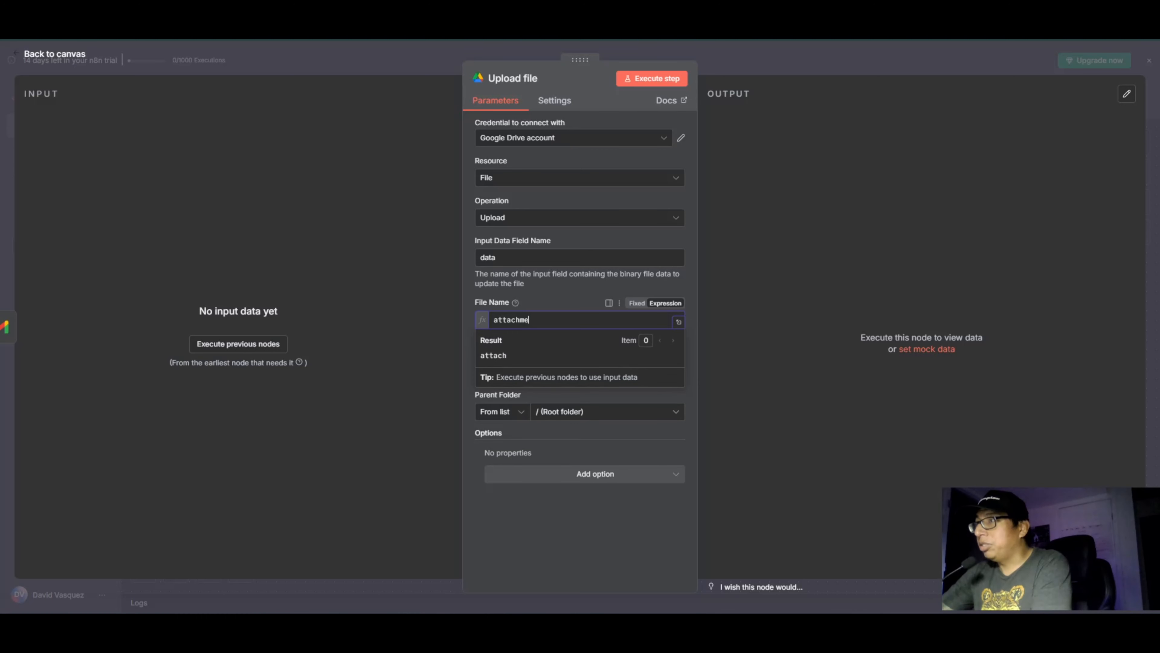
text(nt from n8n)
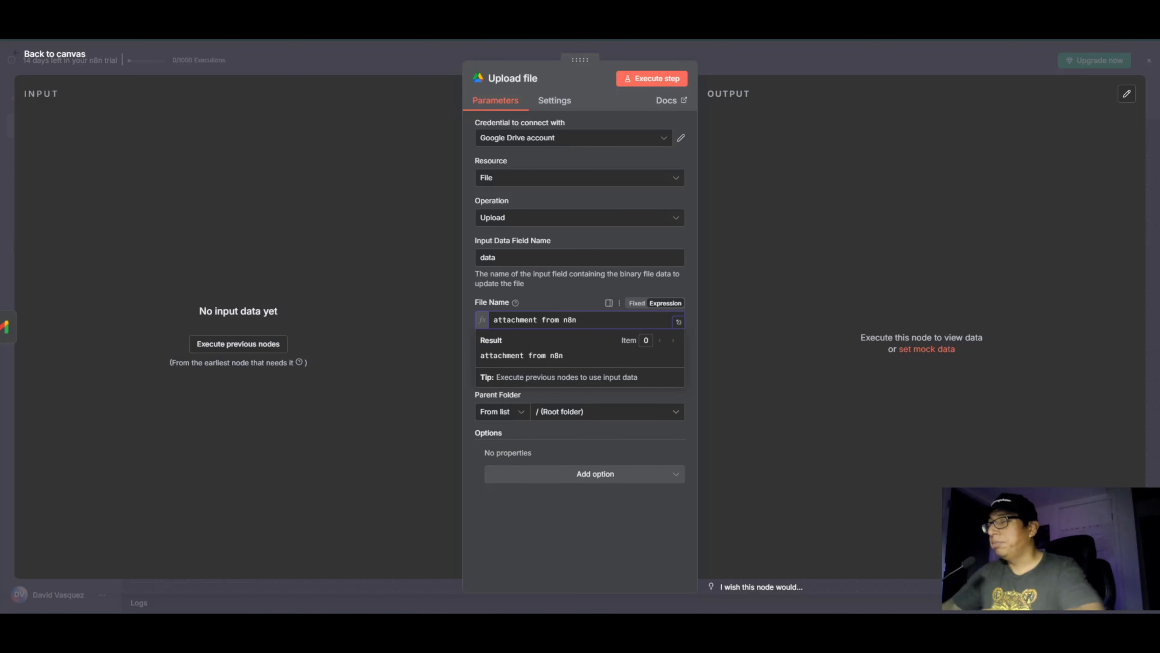
click(561, 509)
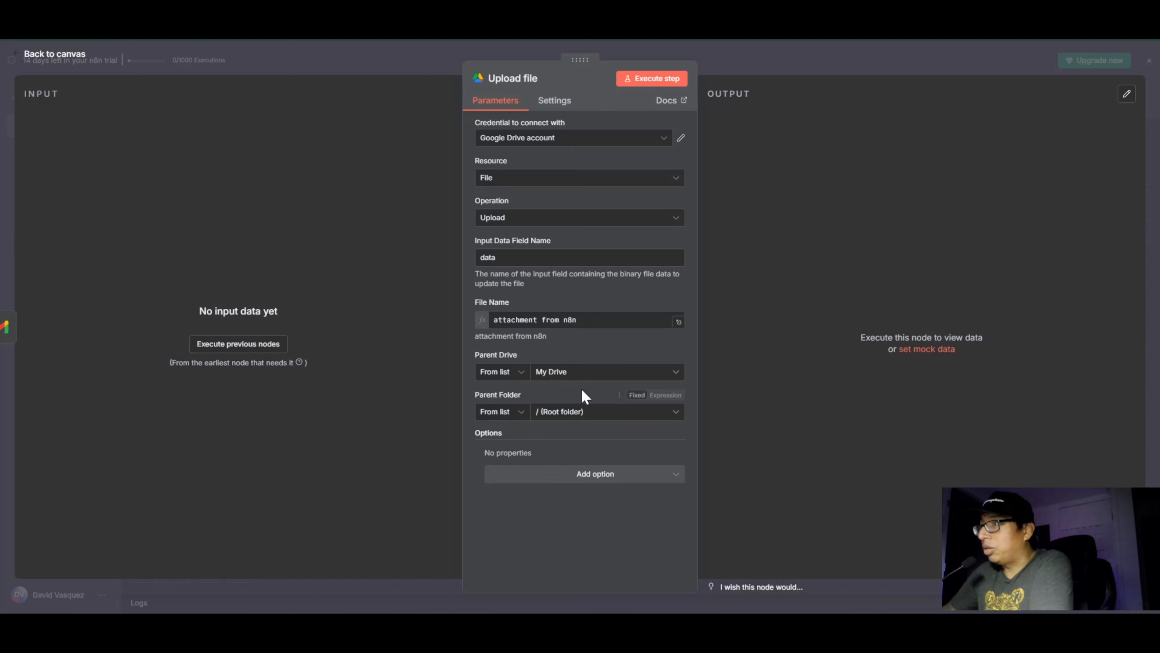
Step: Choose / (Root folder) as the Upload file node's parent folder and return to the canvas
click(595, 412)
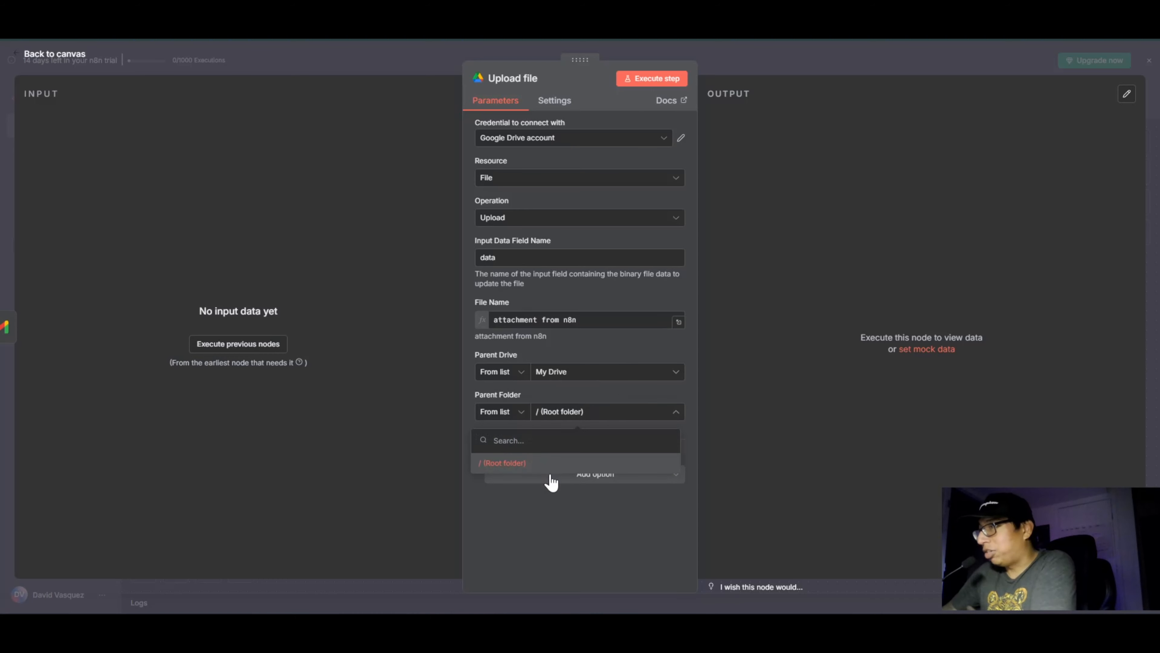
click(504, 464)
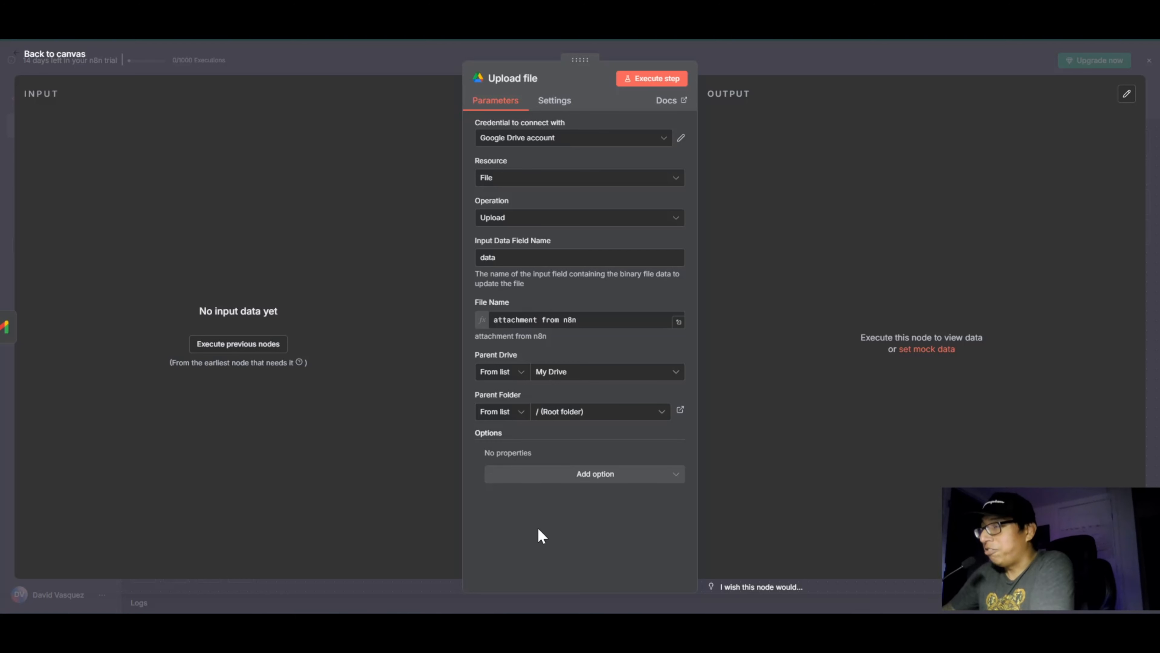
click(64, 63)
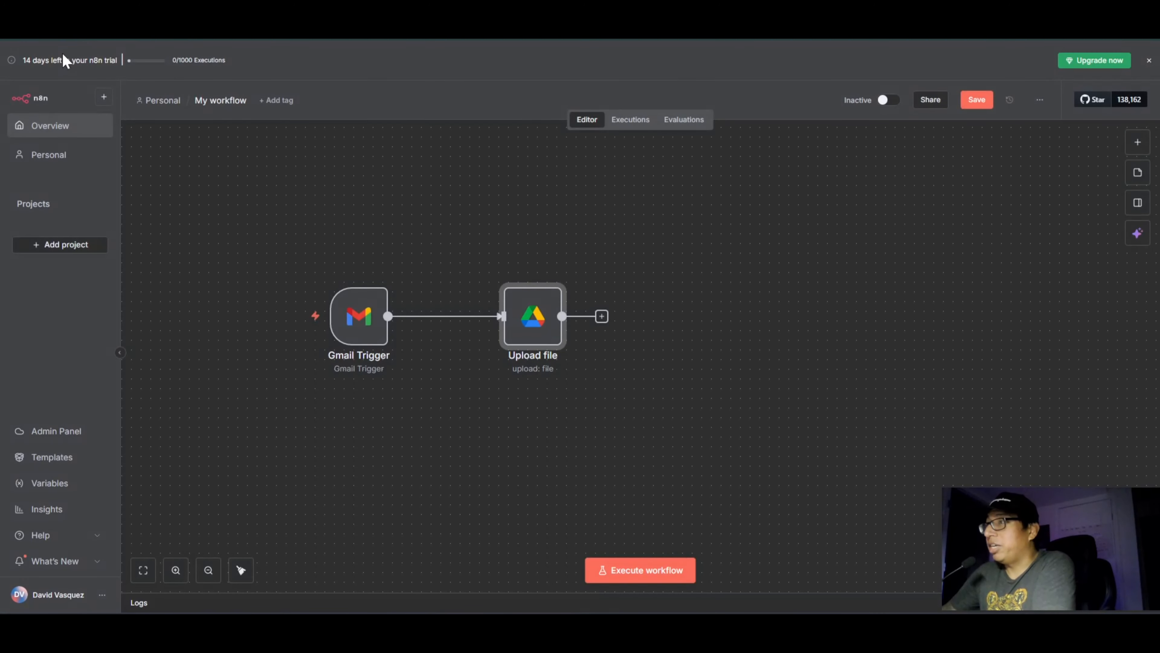
Step: Move the Upload file node closer to Gmail Trigger, add a Gmail "Mark a message as read" node after it and return to the canvas
drag(552, 334, 524, 334)
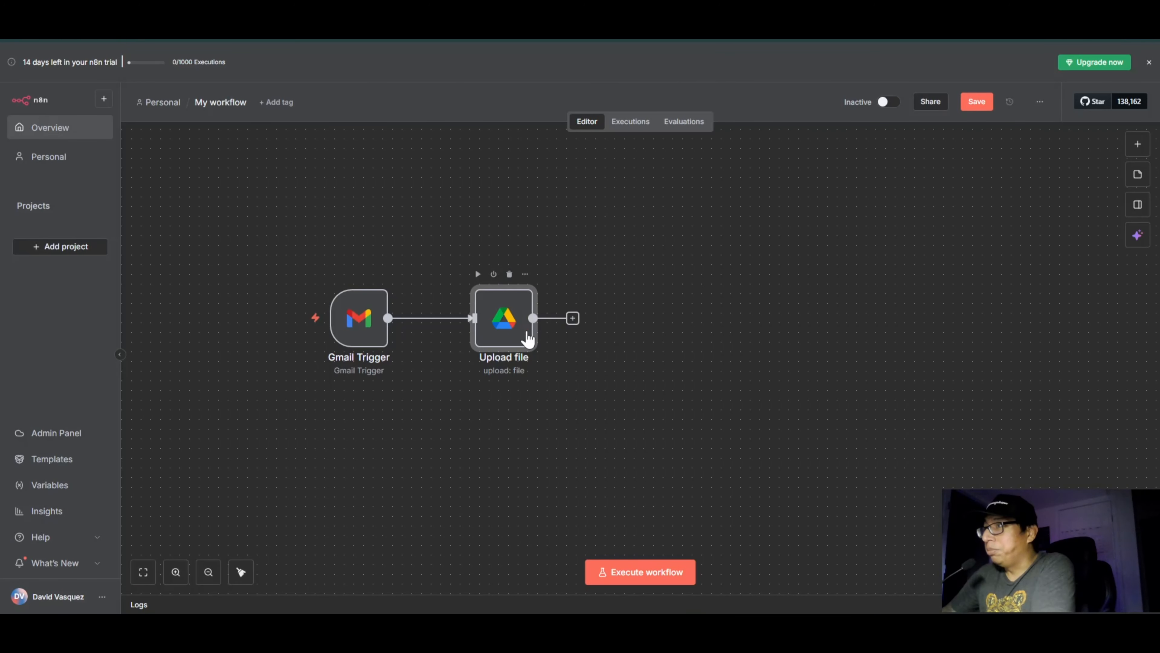
click(573, 320)
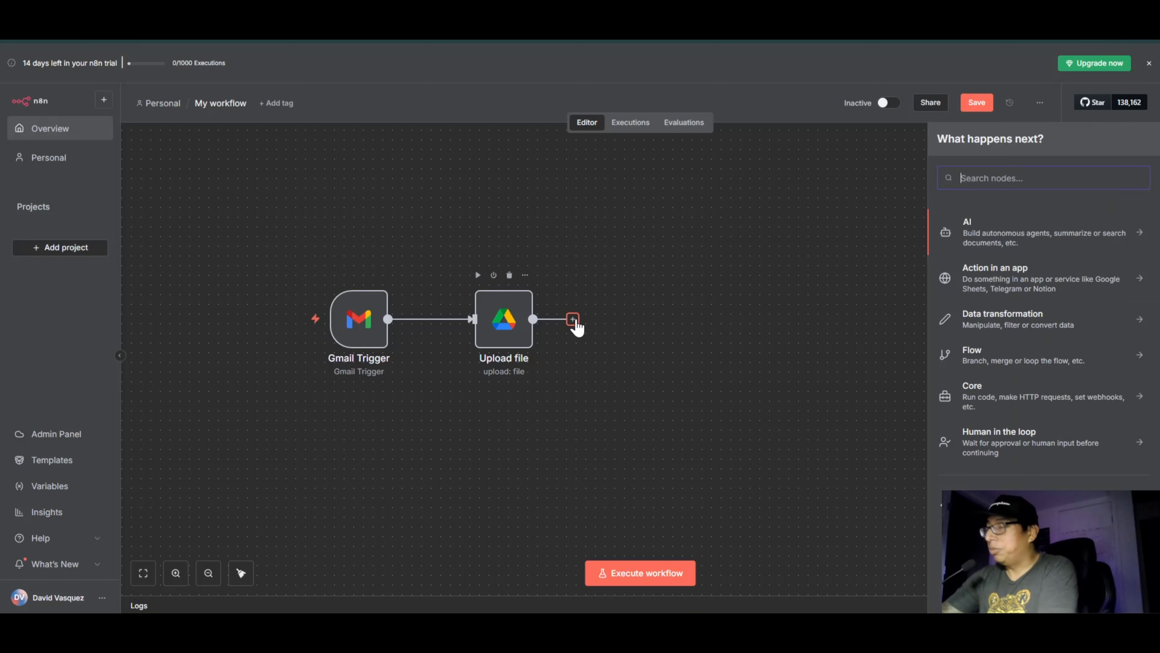
text(gmail)
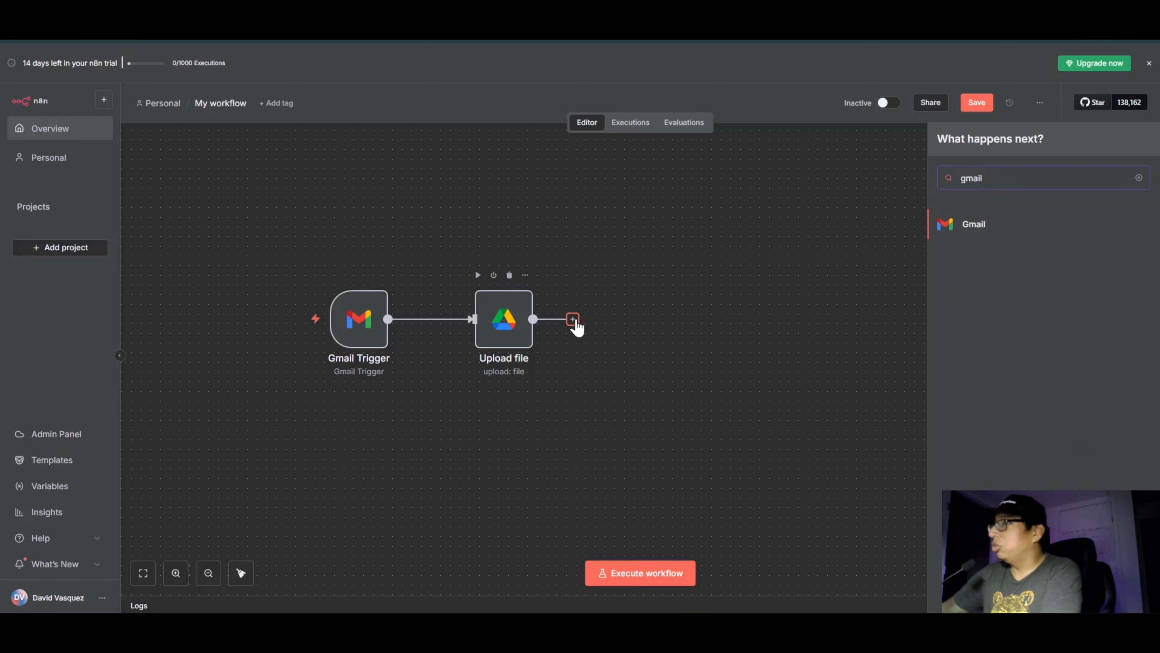
click(970, 225)
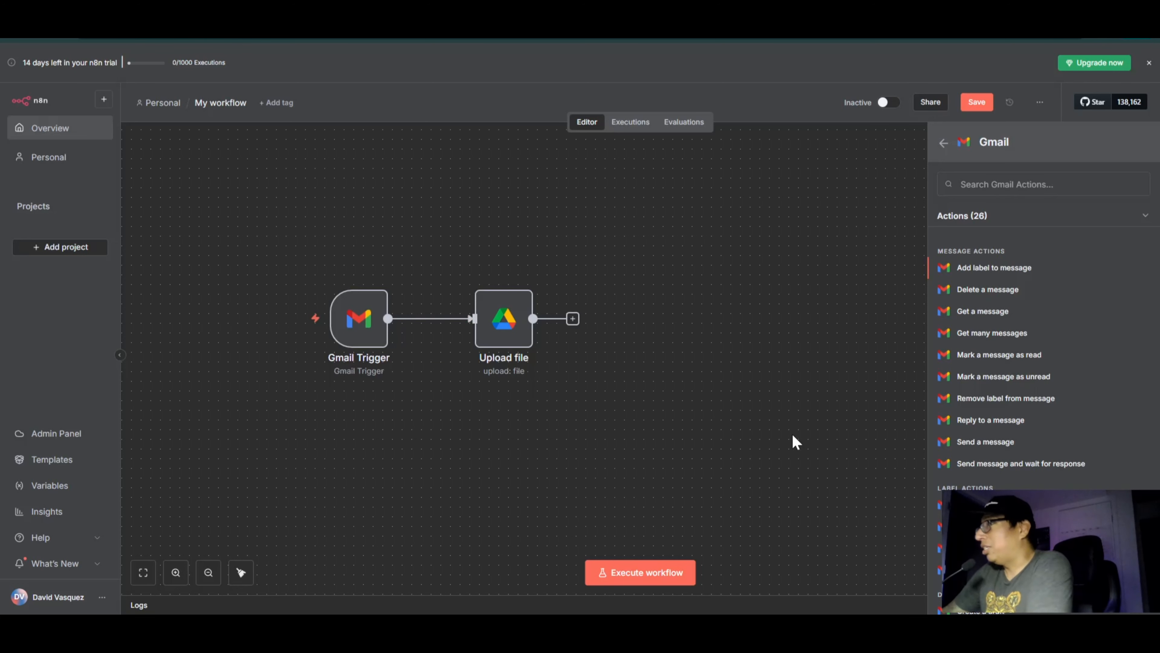
scroll(858, 301, down, 1)
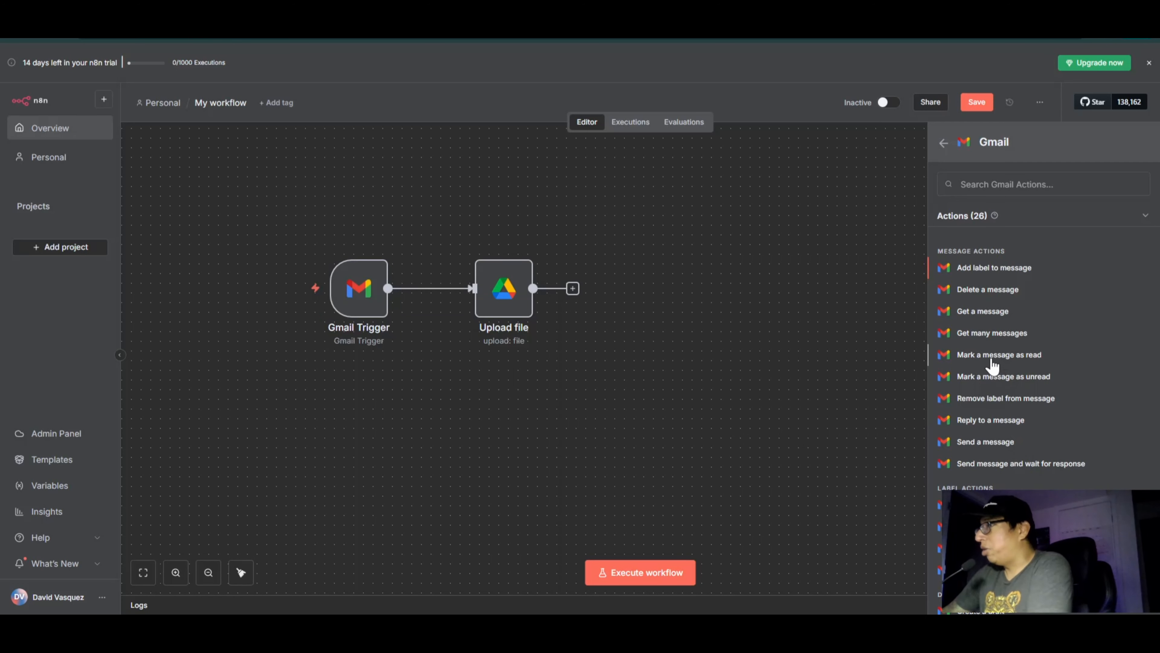
click(992, 358)
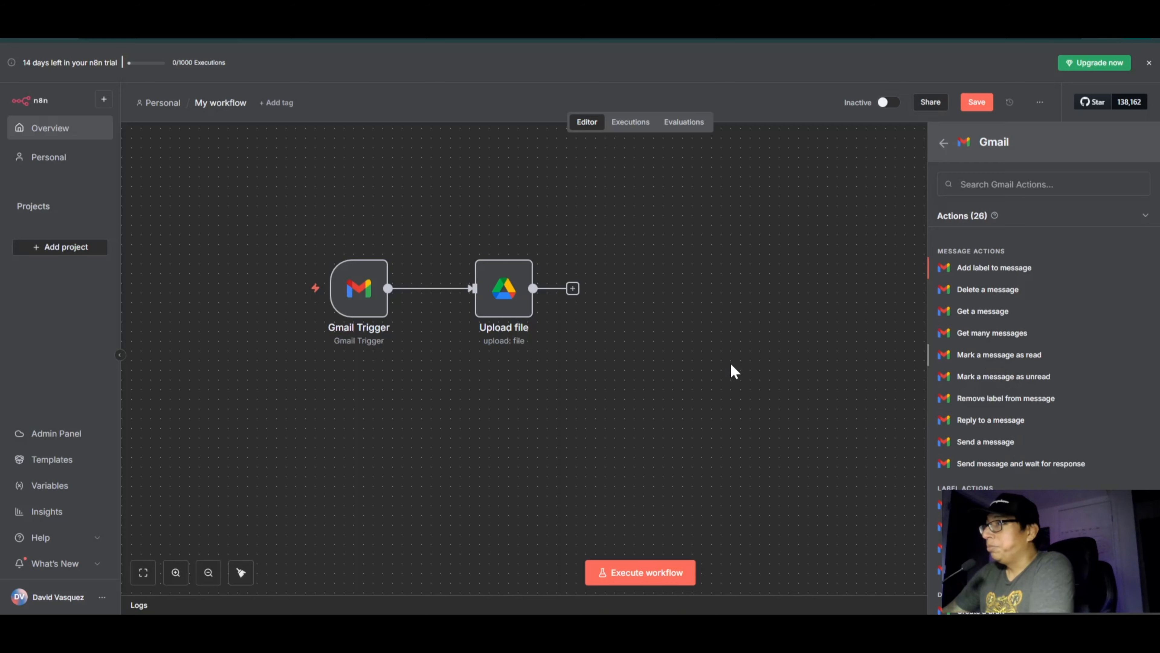
click(67, 64)
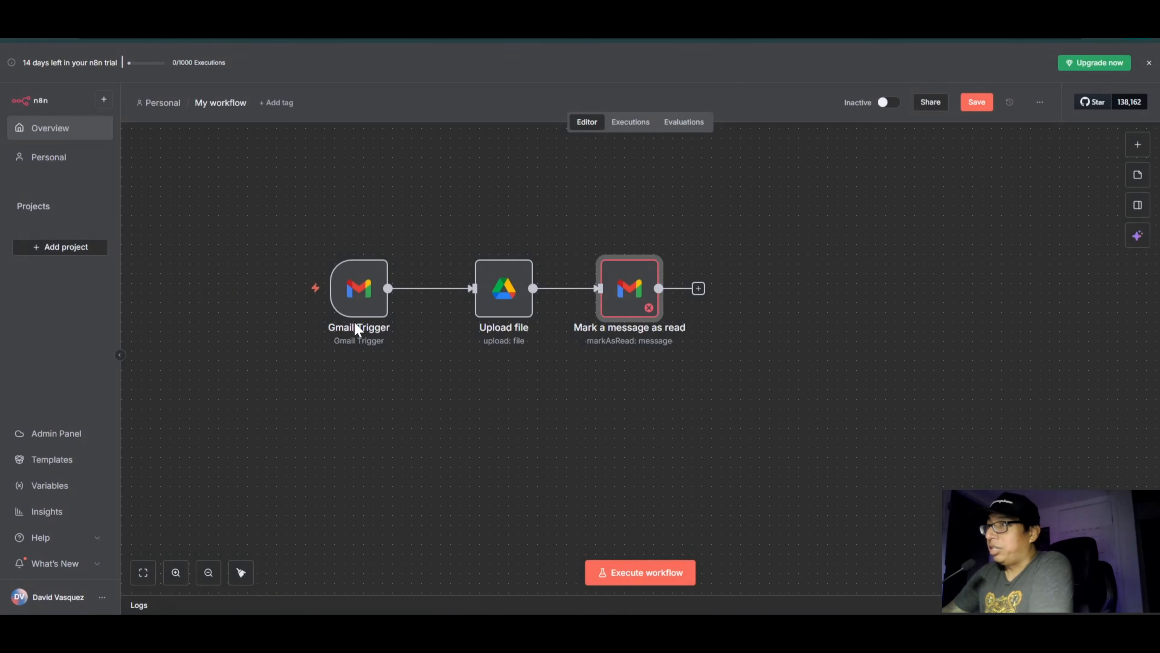
Step: Check the settings of the Gmail Trigger and Mark a message as read nodes, and save the workflow
double_click(362, 289)
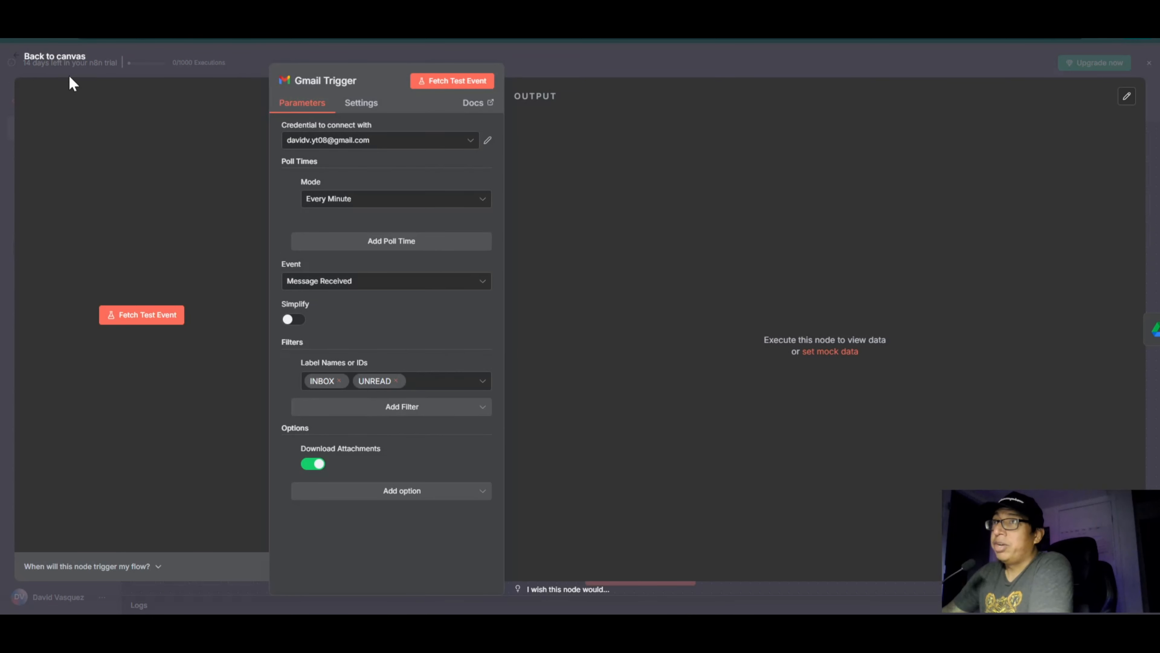
click(64, 59)
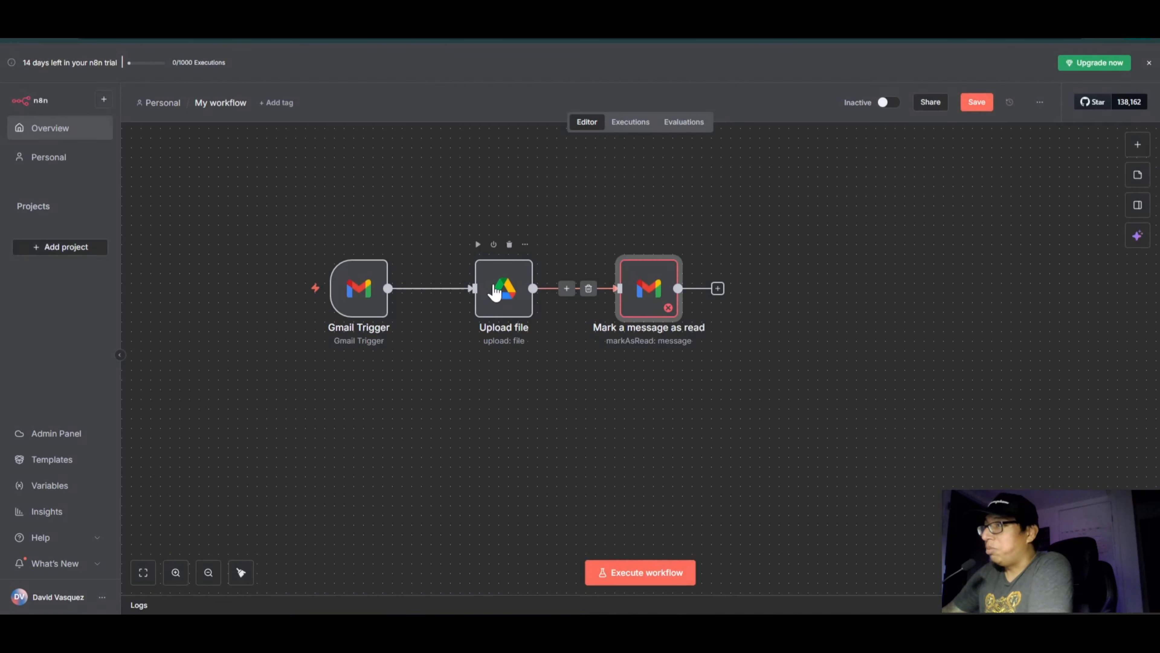
scroll(709, 233, down, 2)
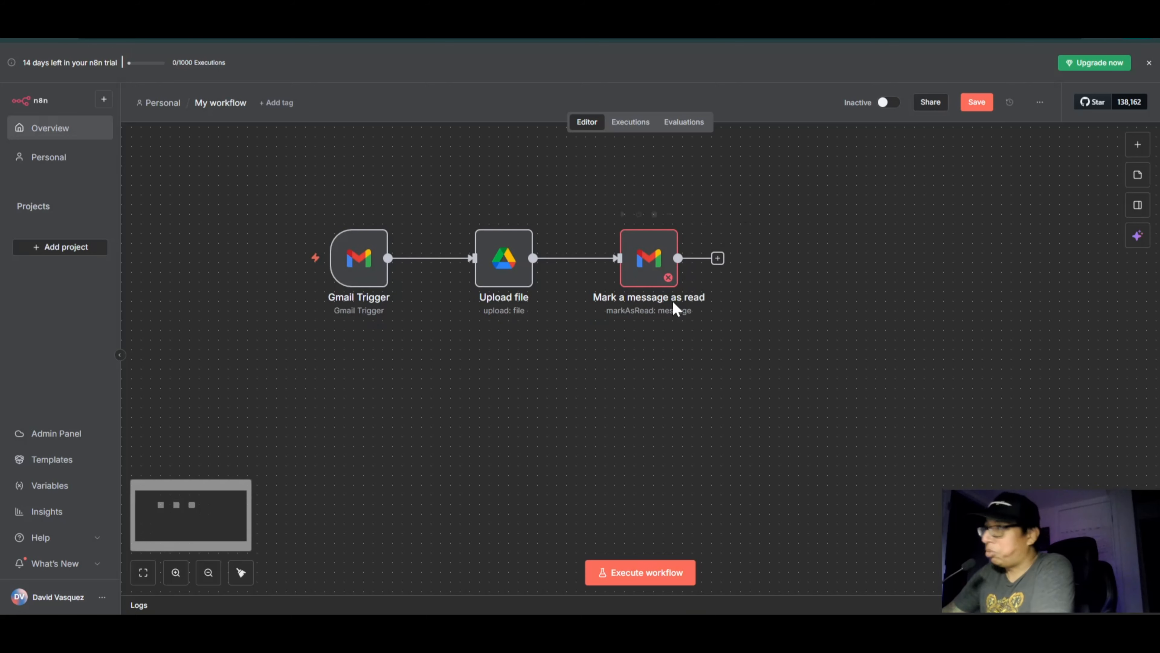
double_click(650, 266)
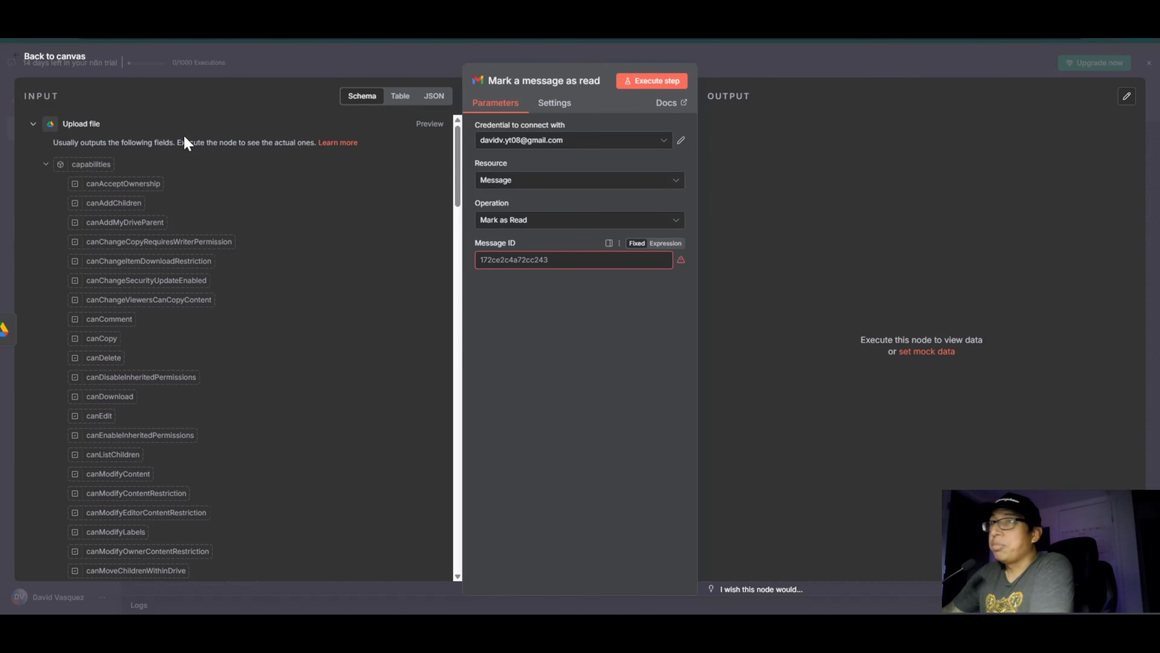
click(53, 64)
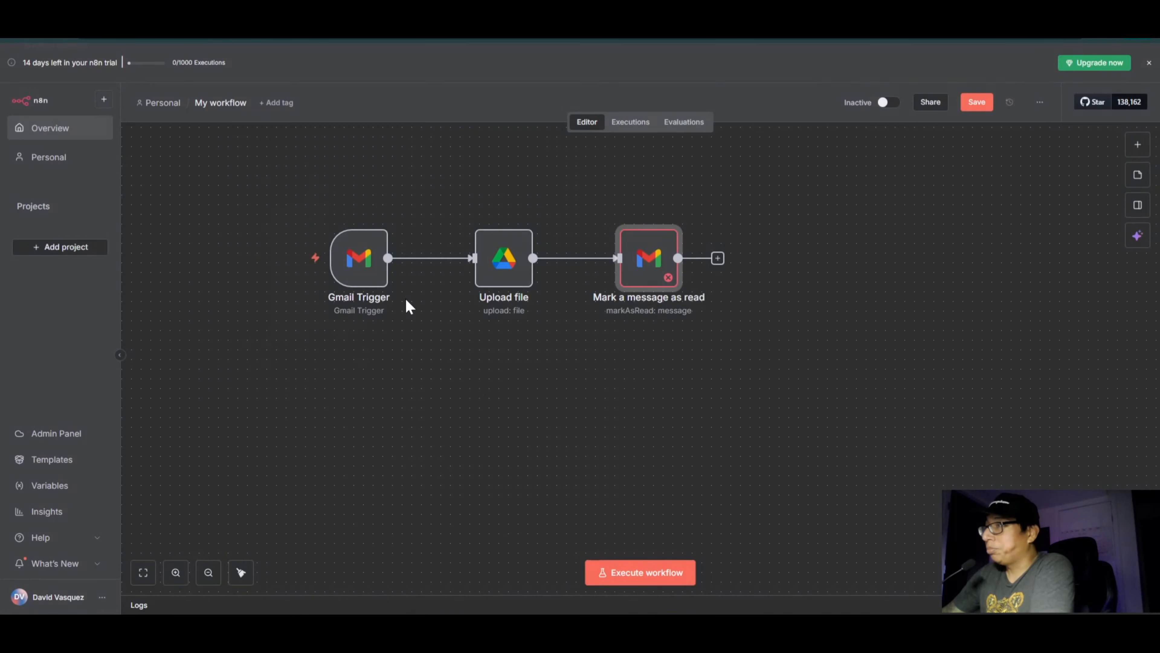
scroll(474, 389, up, 2)
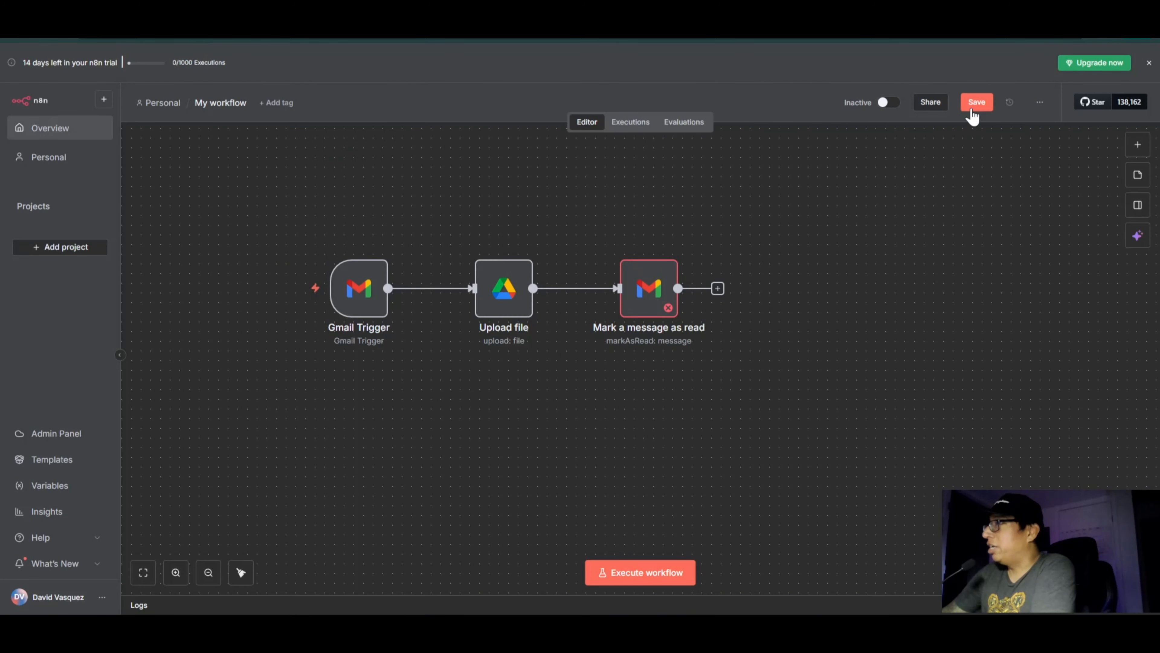
click(974, 106)
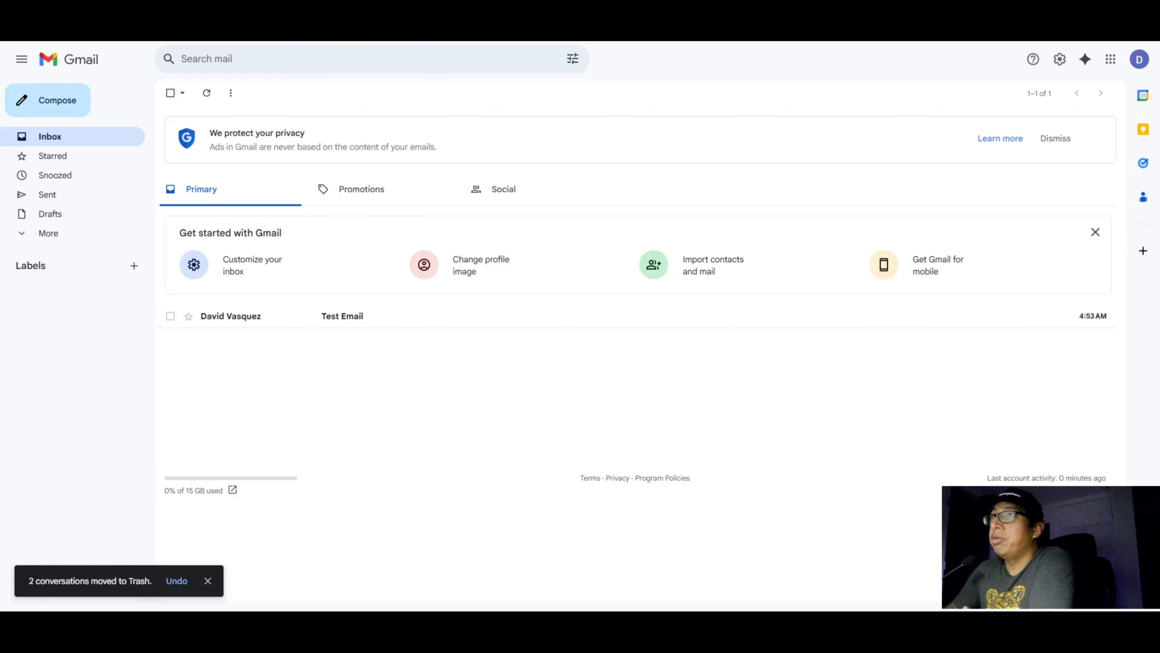
Step: Return to n8n from the Gmail inbox, deactivate the Mark a message as read node and execute the workflow from Gmail Trigger
click(206, 10)
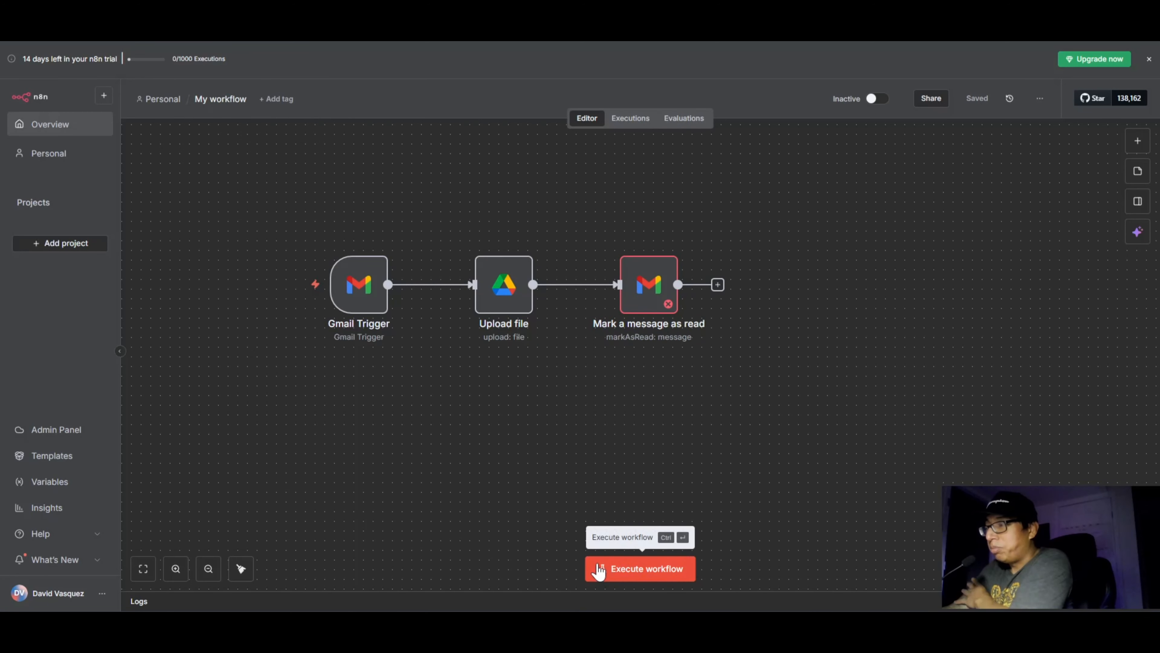
mouse_move(349, 296)
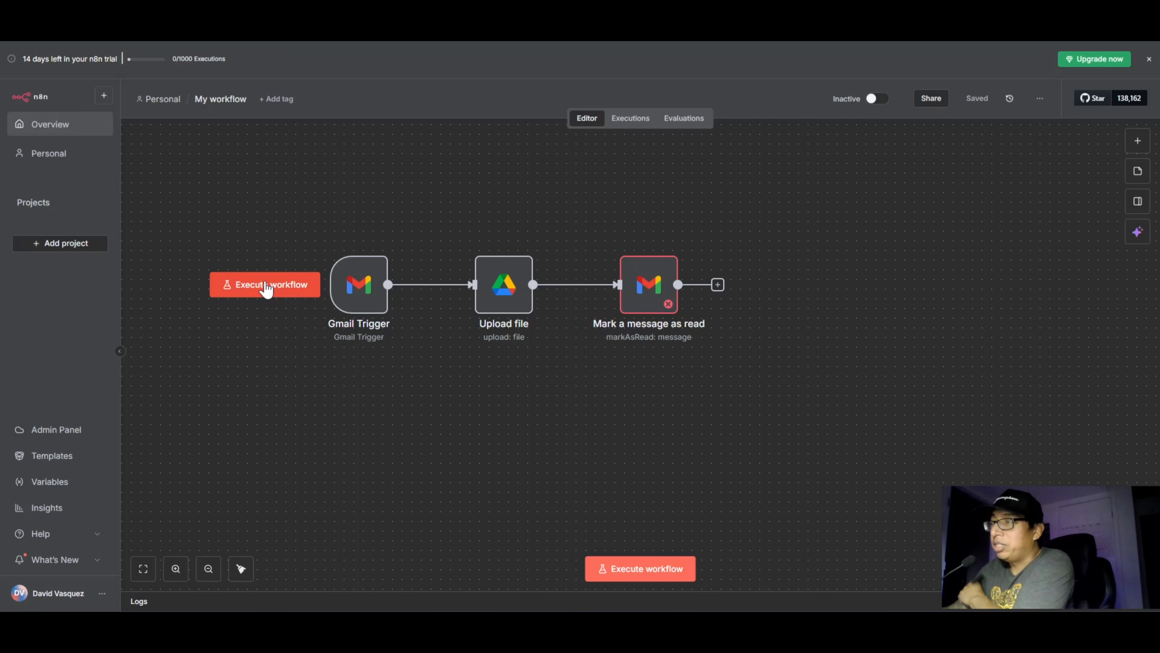
mouse_move(622, 250)
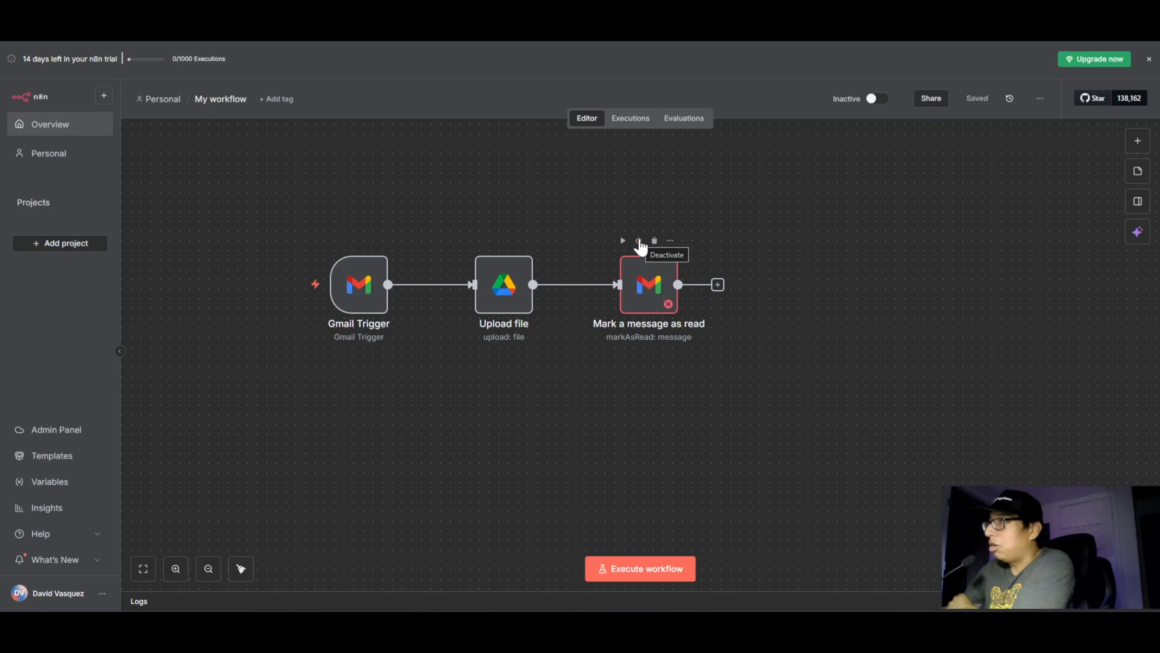
click(639, 243)
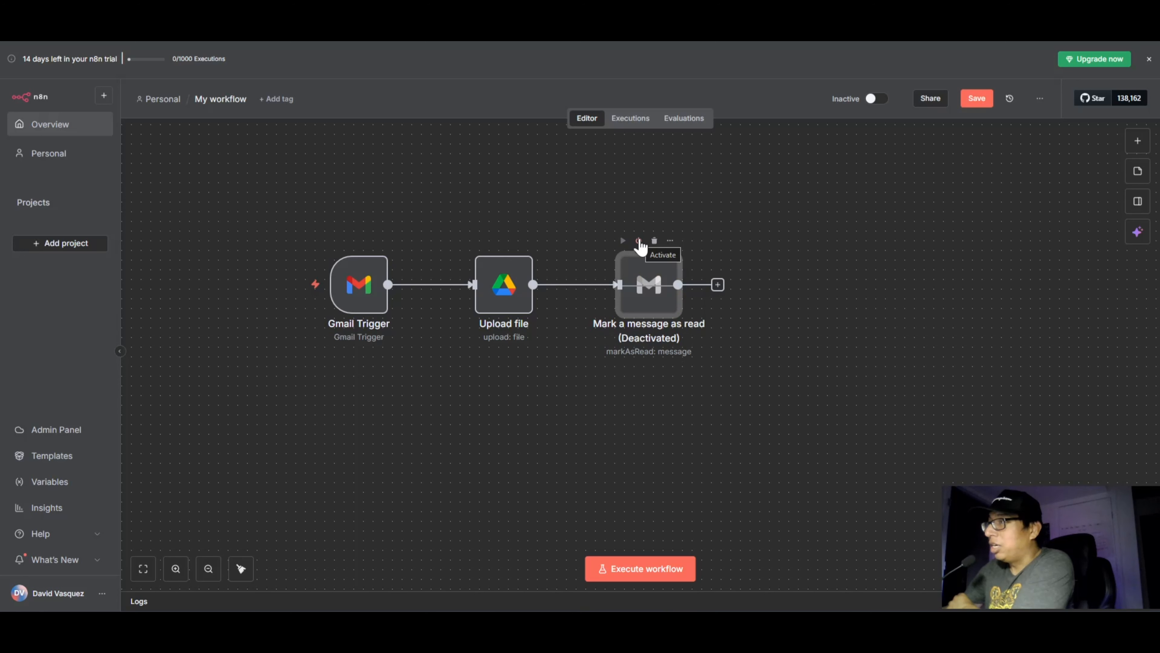
mouse_move(274, 218)
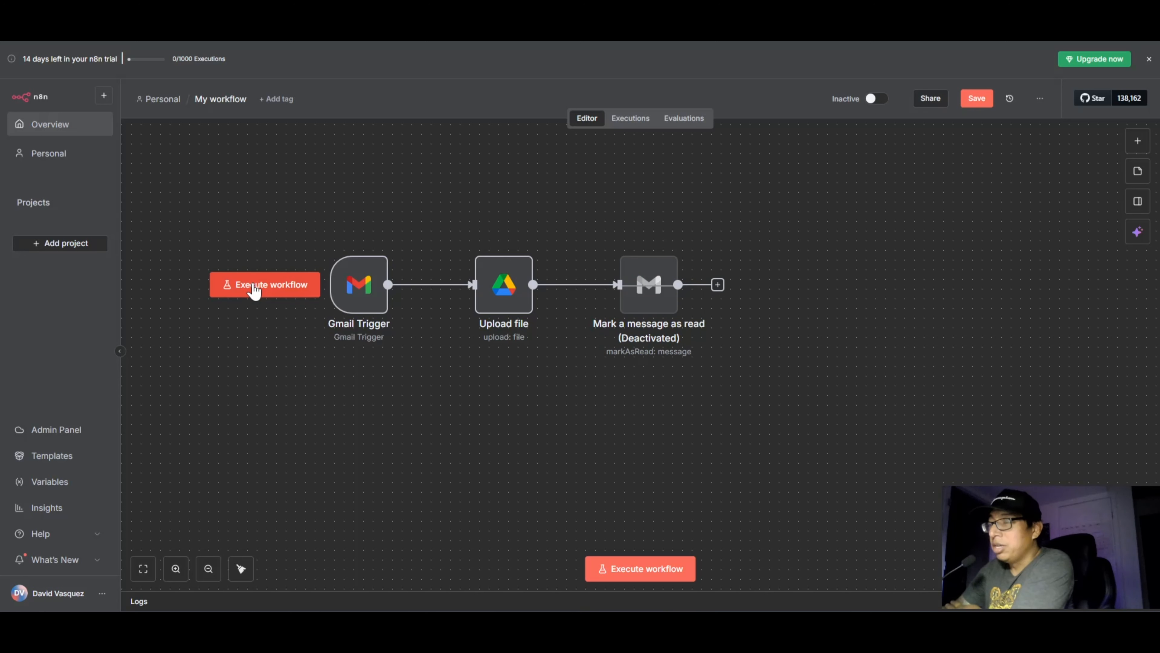
click(255, 286)
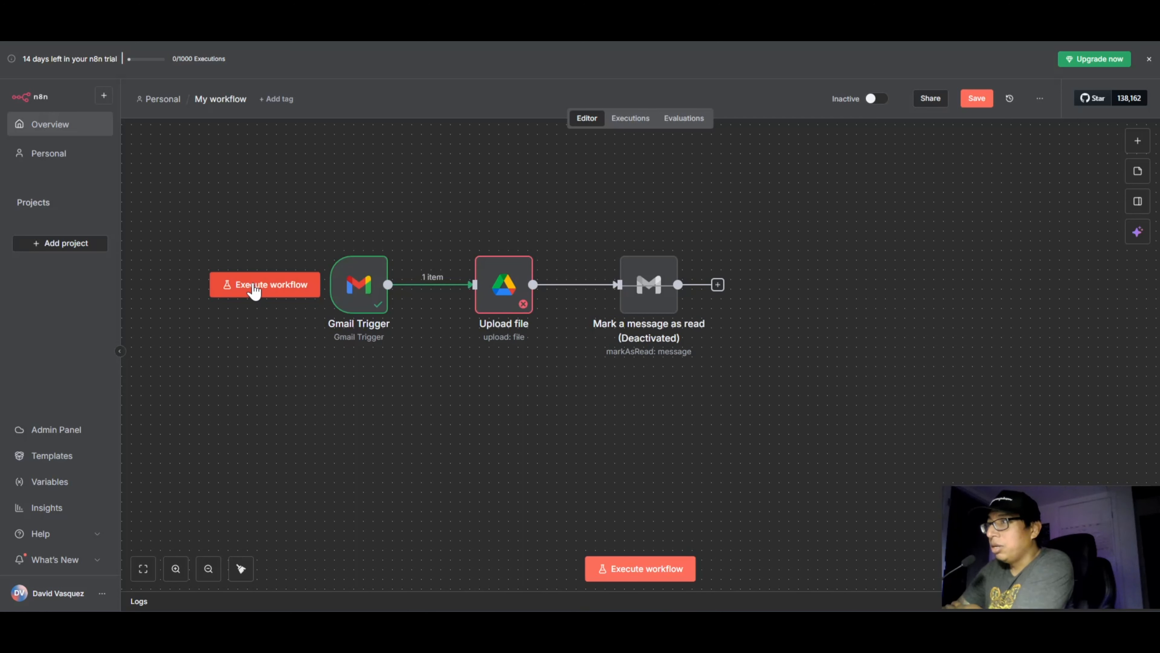
Step: Set the Upload file node's Input Data Field Name to attachment_0, copied from its binary input, execute the step and return to the canvas
double_click(510, 293)
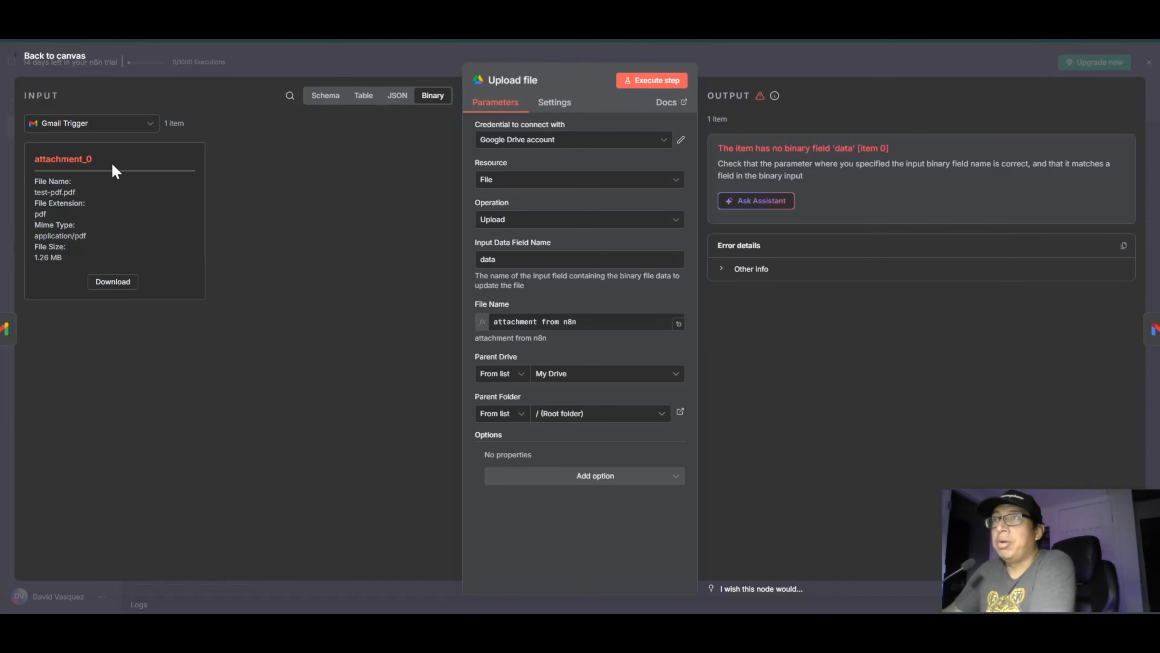
drag(94, 155, 42, 155)
right_click(61, 159)
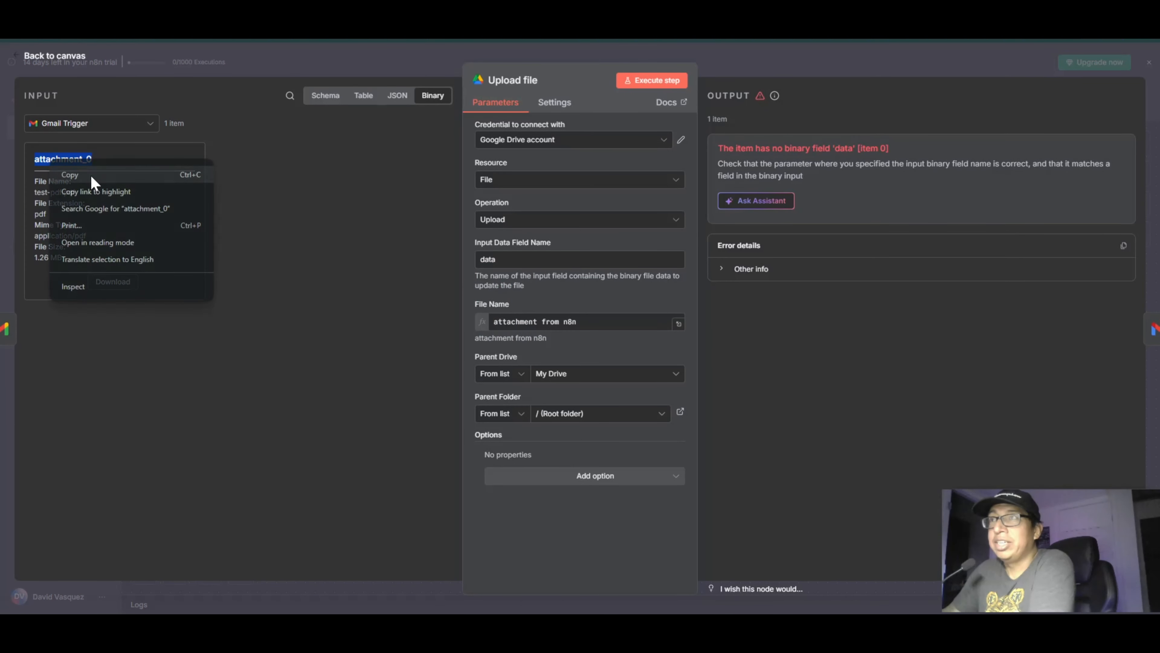
click(89, 176)
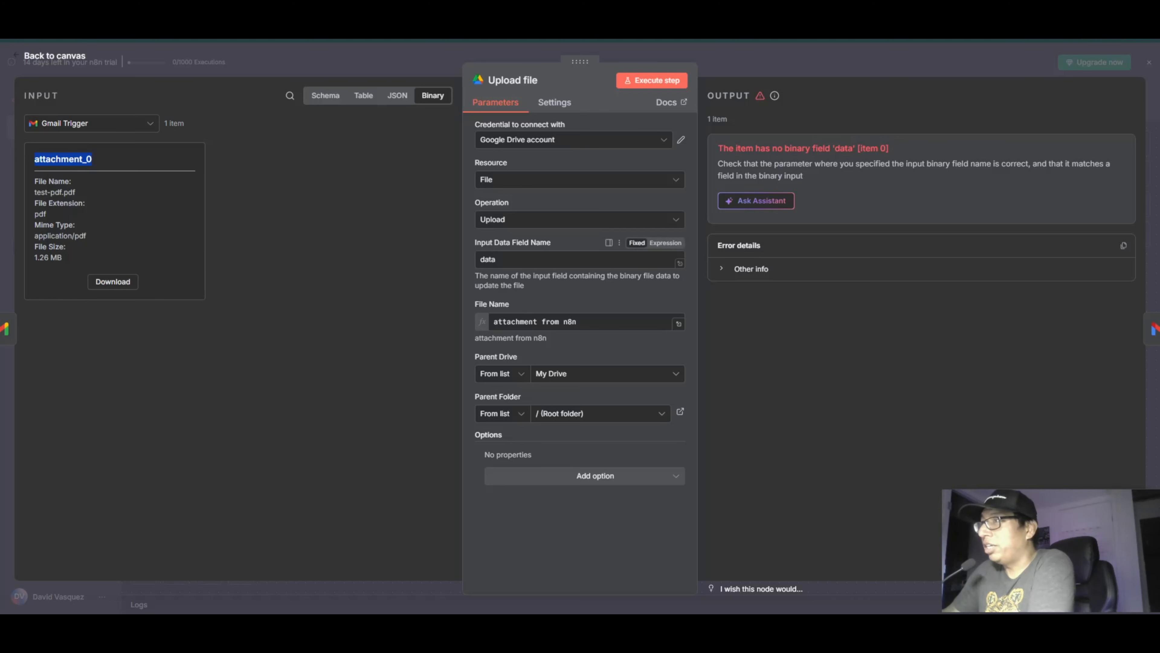
click(546, 259)
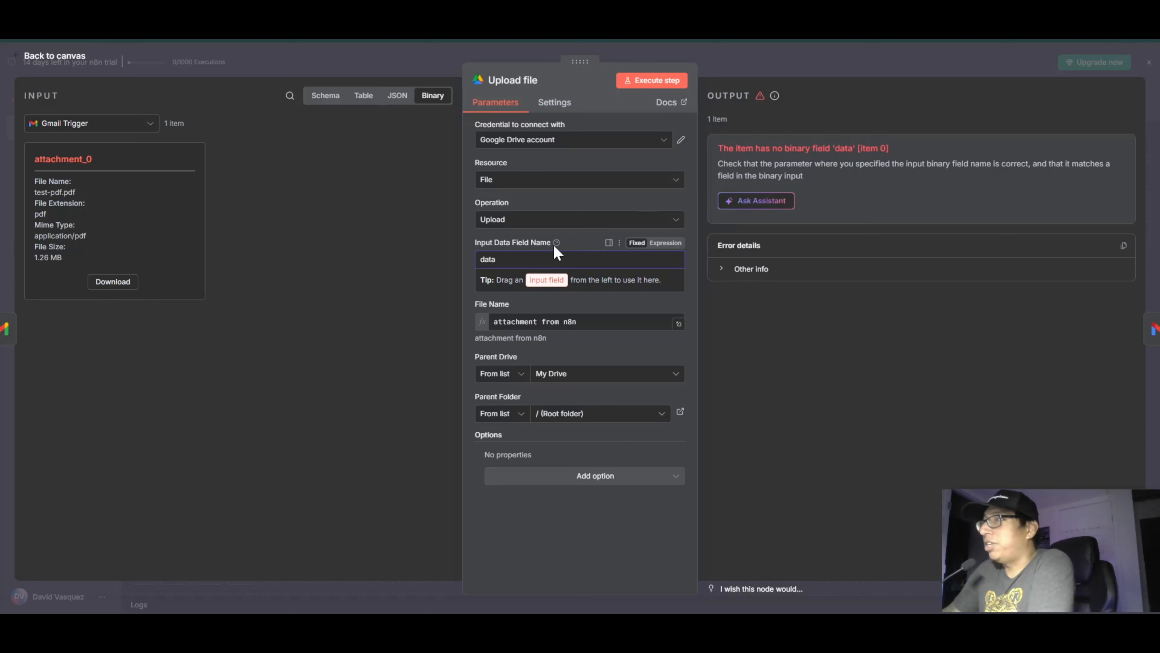
key(BackSpace)
key(BackSpace)
key(BackSpace)
key(BackSpace)
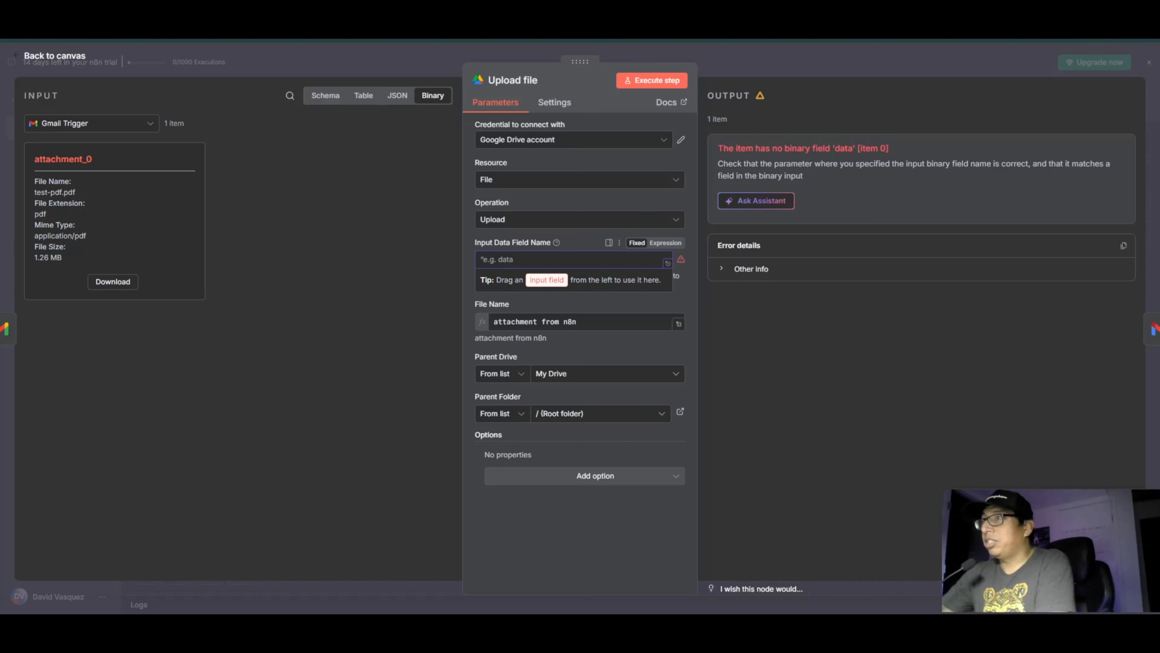
key(ctrl+v)
click(574, 522)
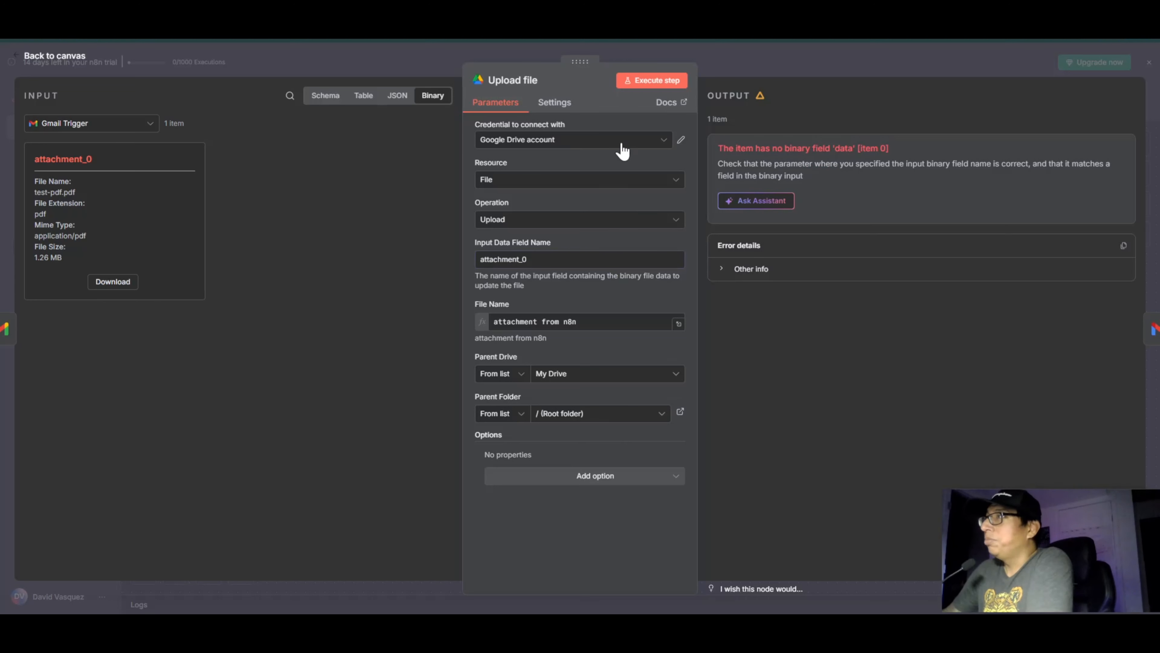
click(645, 82)
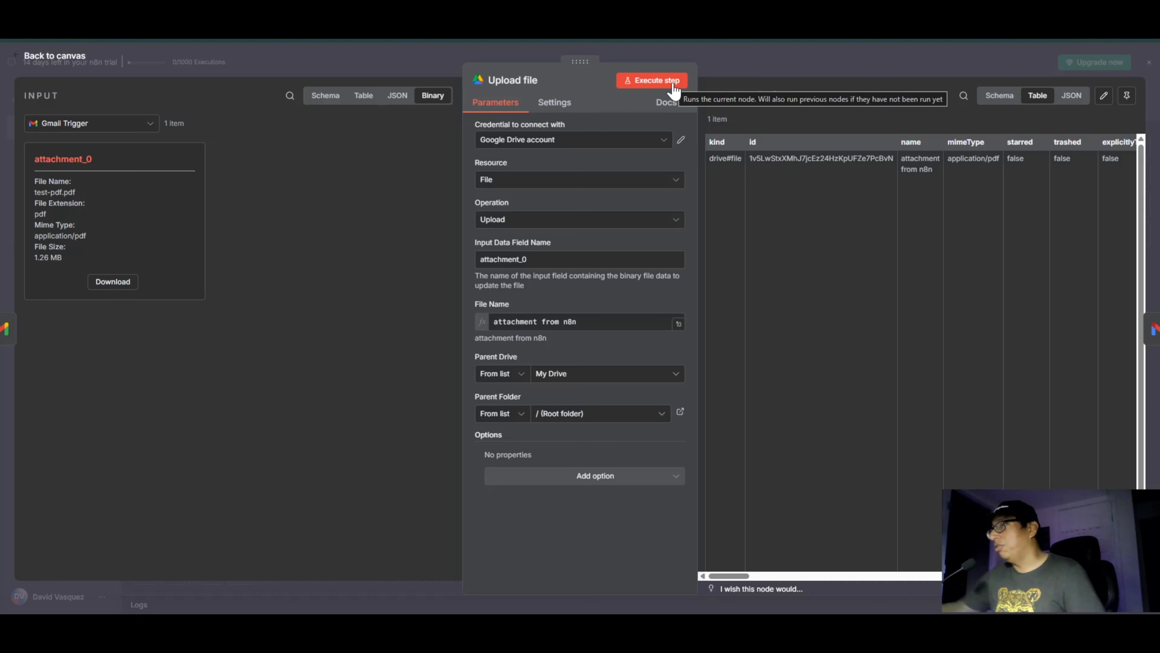
click(55, 57)
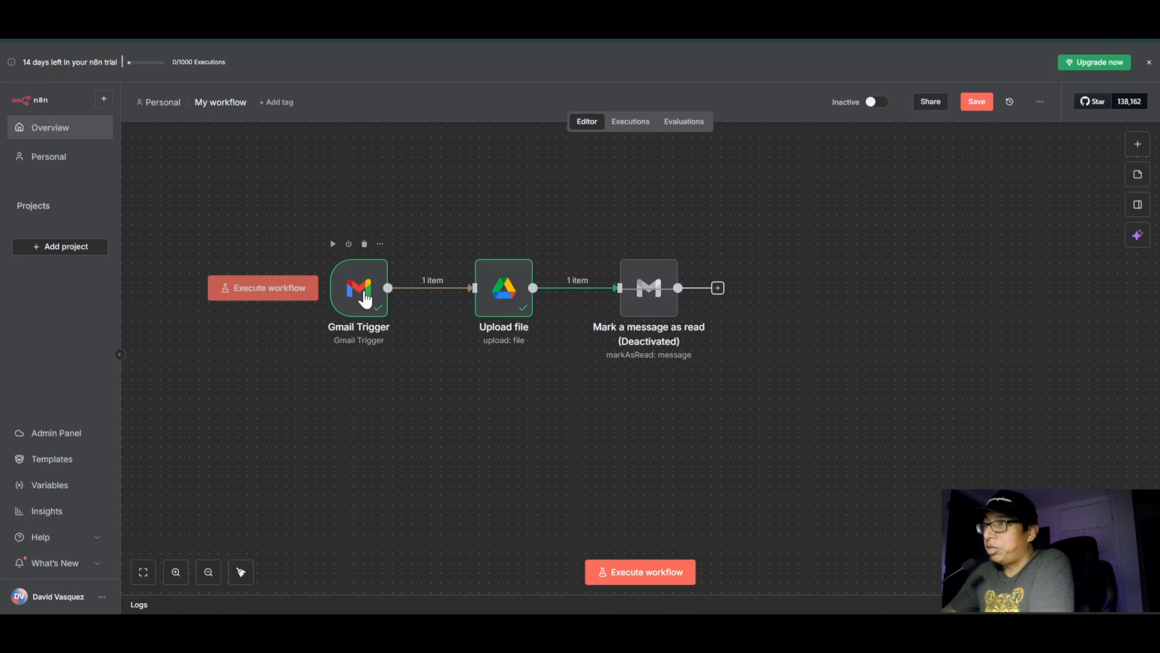
Step: Inspect the Gmail Trigger node's binary output and reopen the Upload file node
double_click(362, 295)
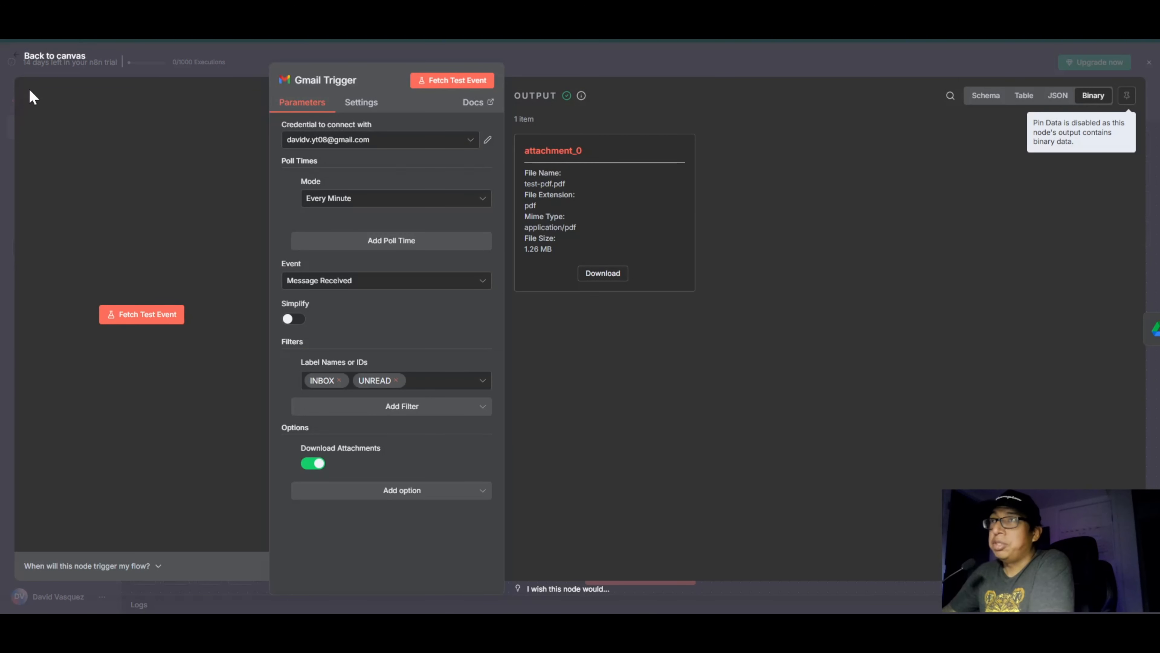
click(71, 65)
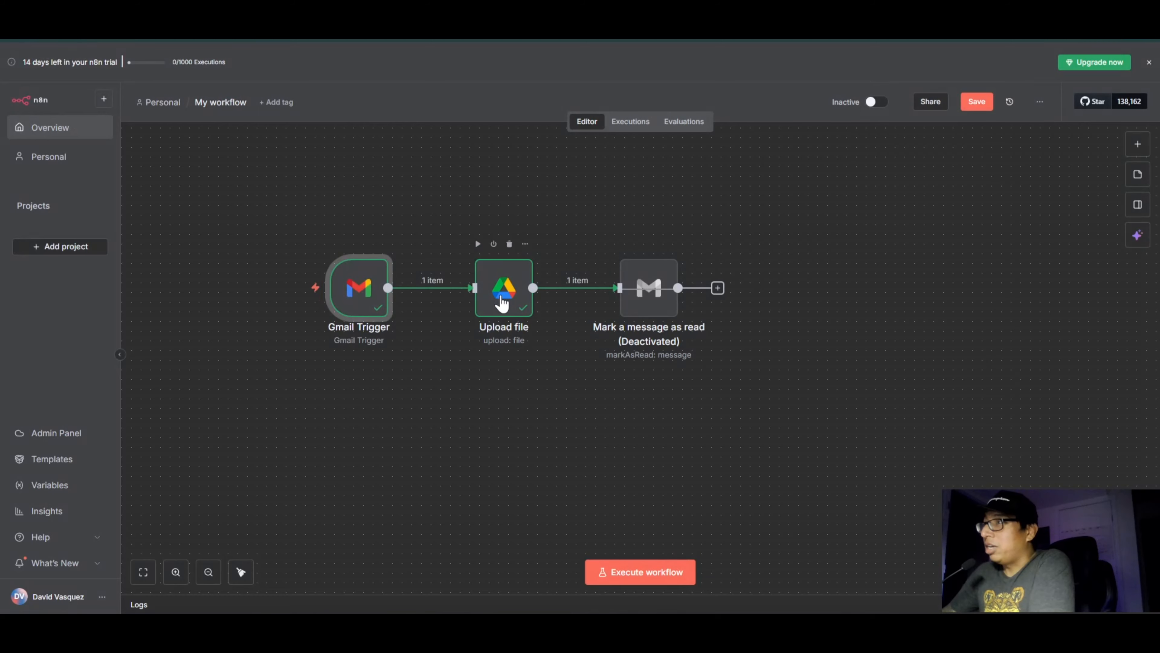
click(501, 302)
double_click(502, 303)
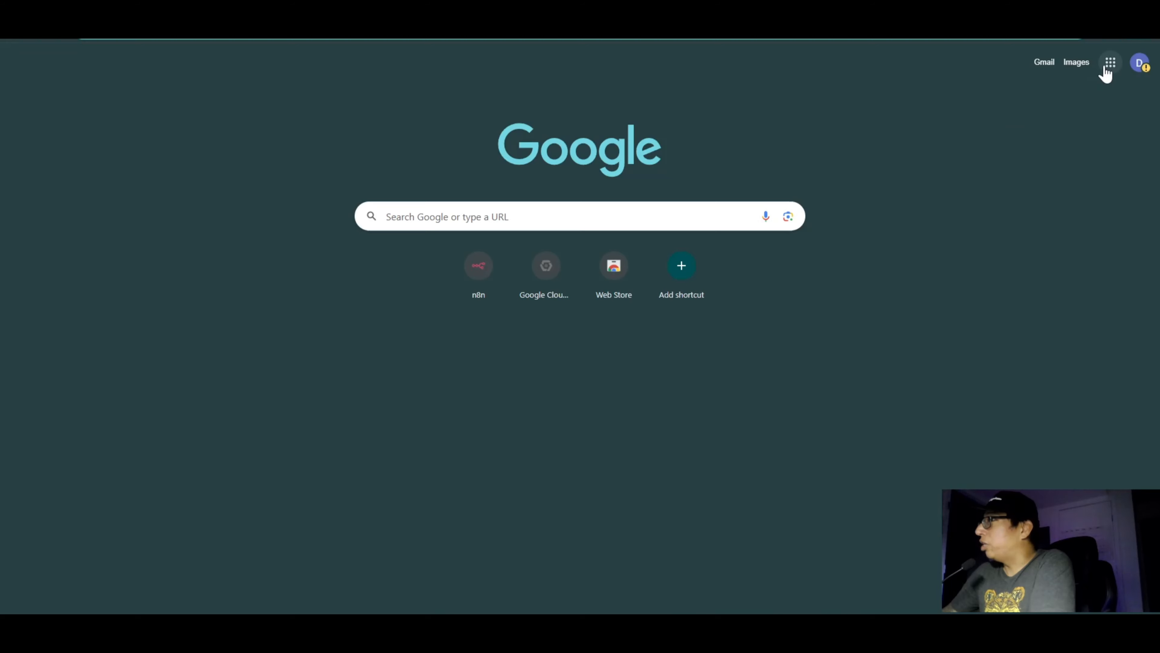
Step: Open Google Drive, compare with the Upload file node's File Name, preview the "attachment from n8n" PDF and return to n8n
click(1110, 64)
click(1069, 159)
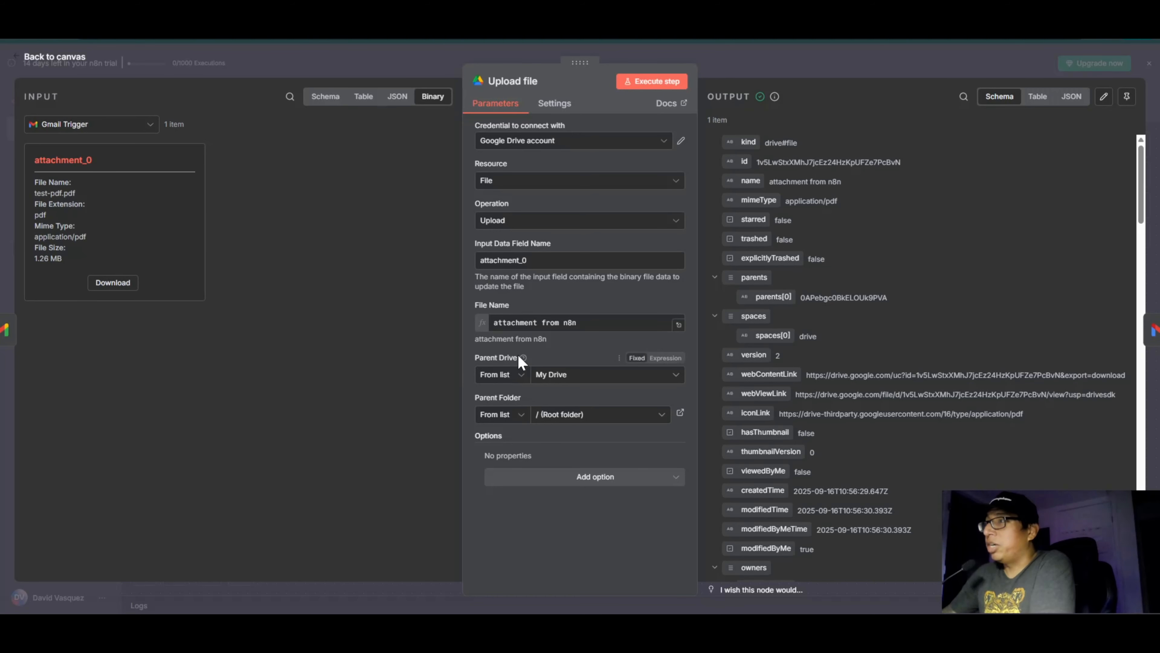
click(475, 322)
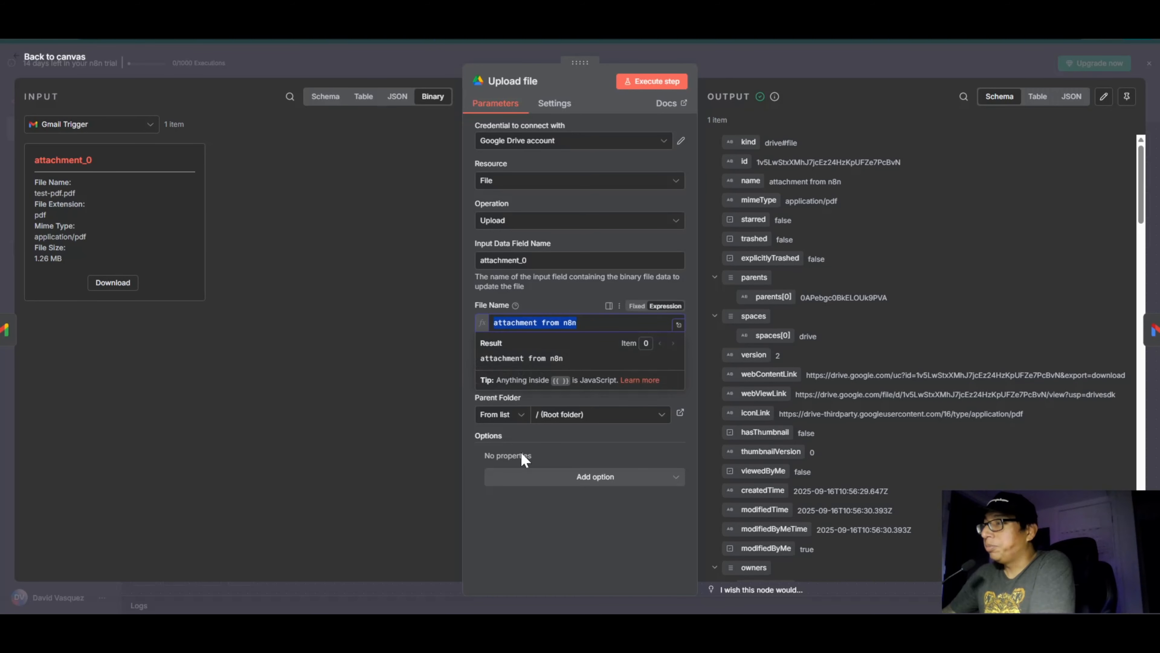
click(526, 533)
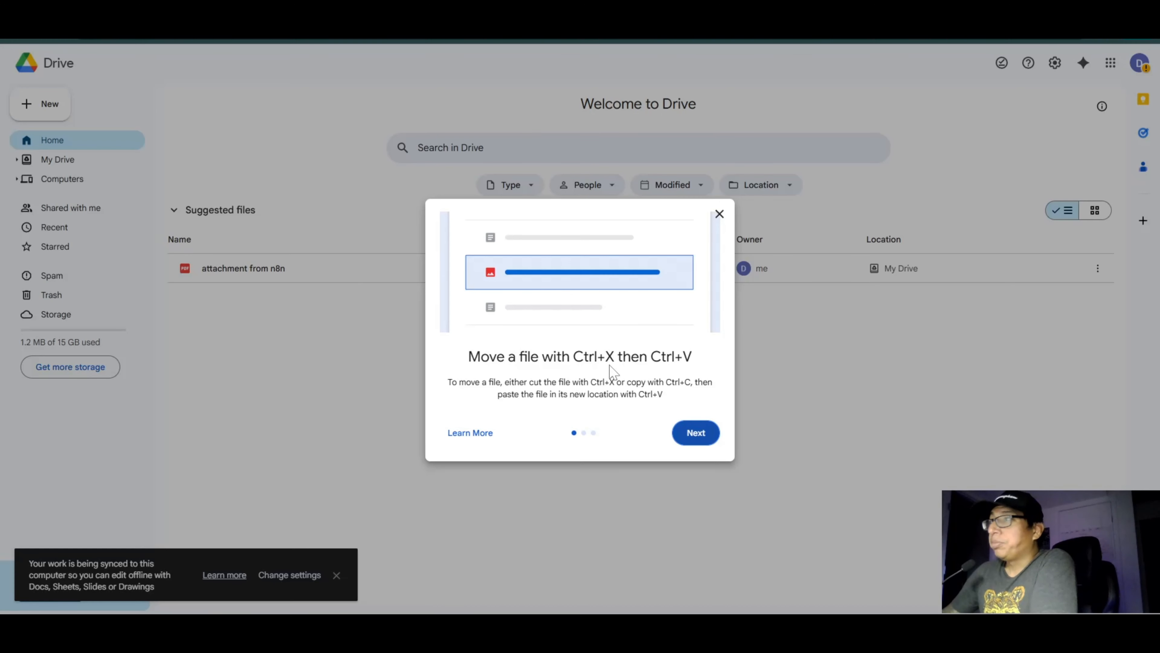
click(719, 214)
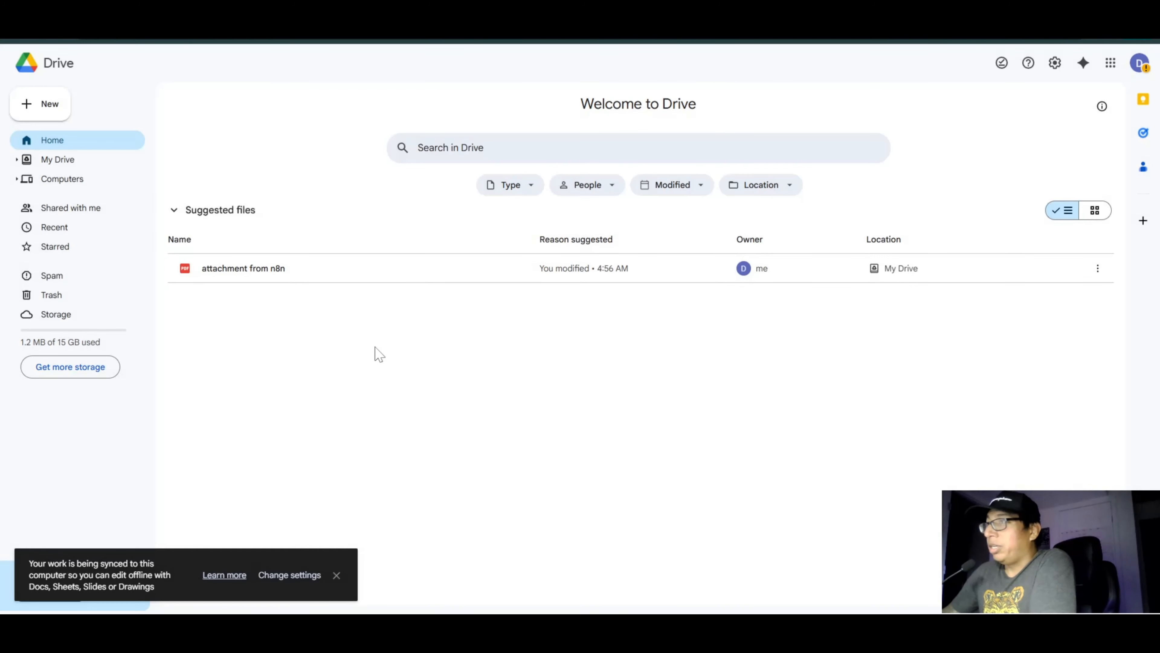
click(264, 272)
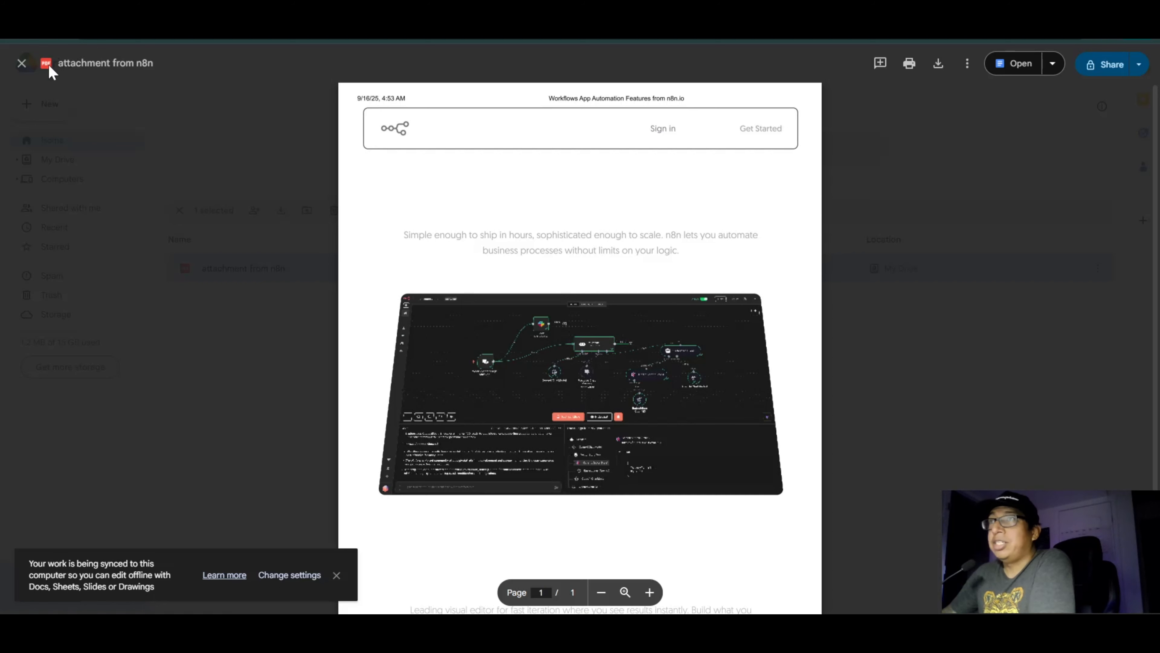
click(20, 69)
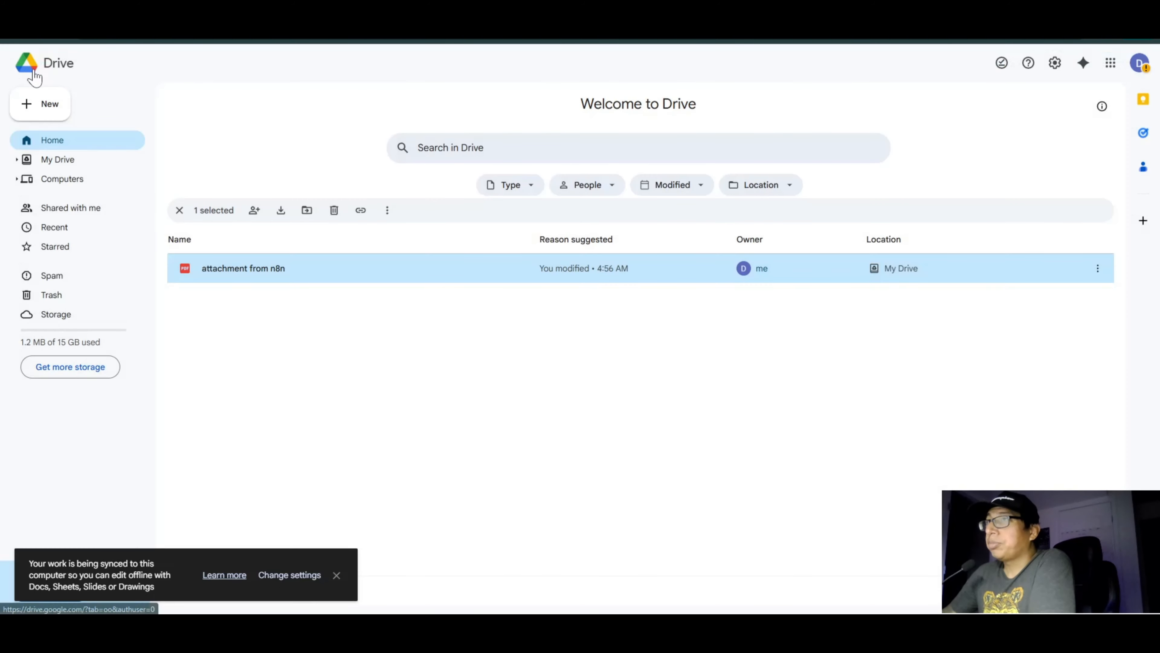
key(ctrl+shift+Tab)
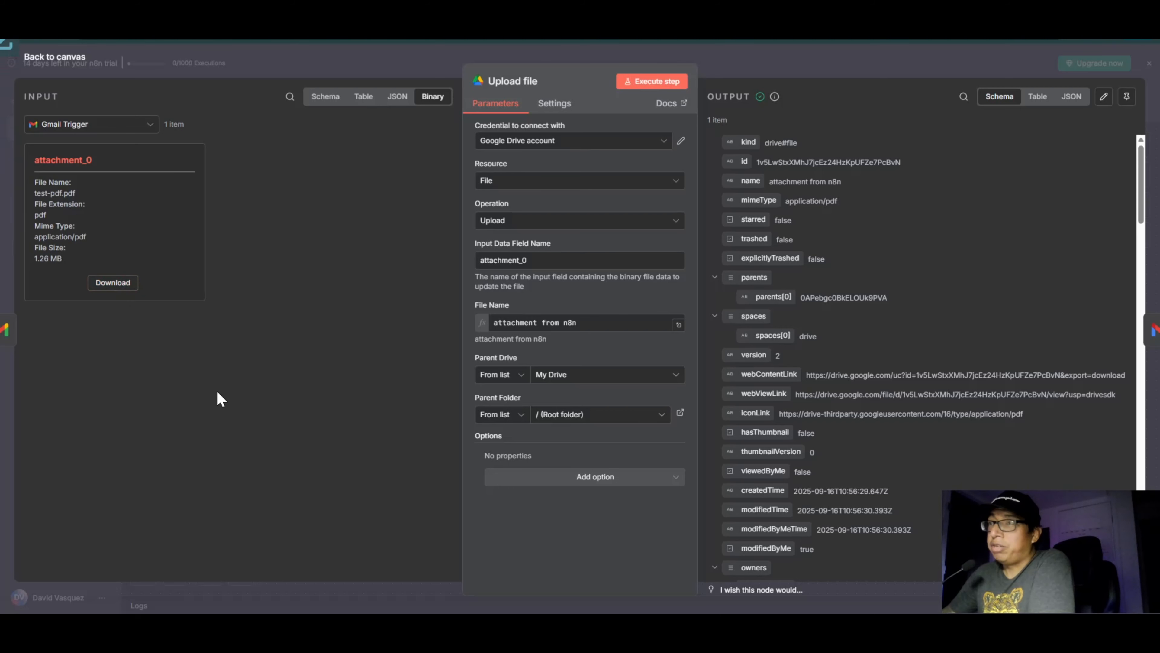
Step: Download test-pdf.pdf from the Upload file node's input, view the PDF, close it and return to the canvas
click(113, 282)
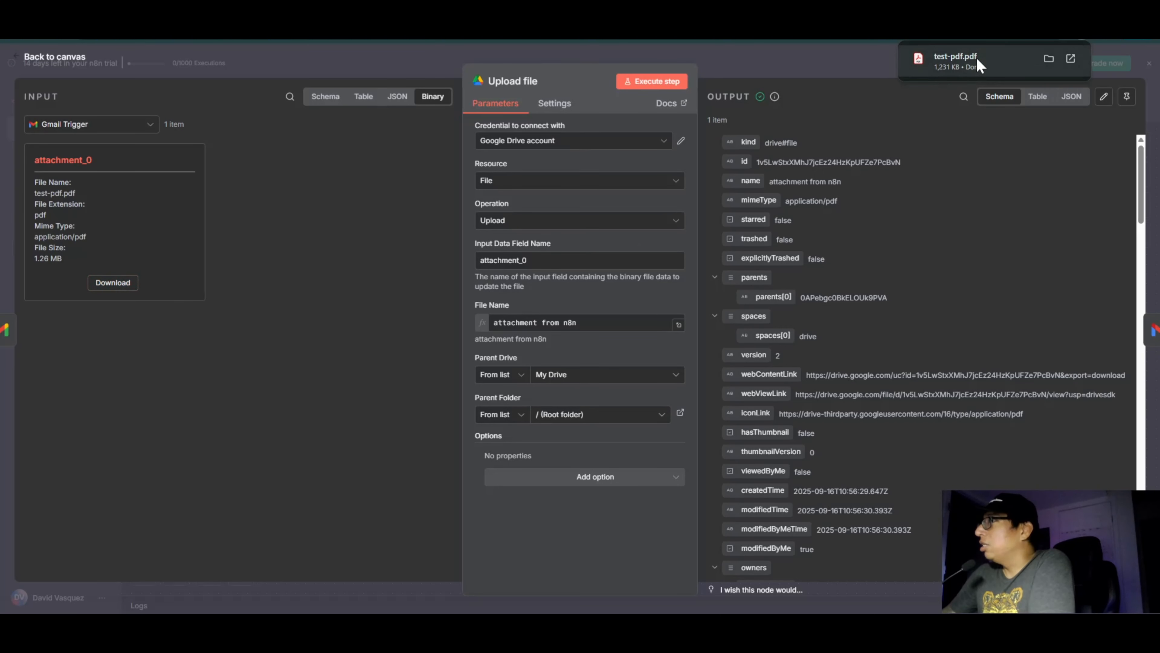
click(963, 71)
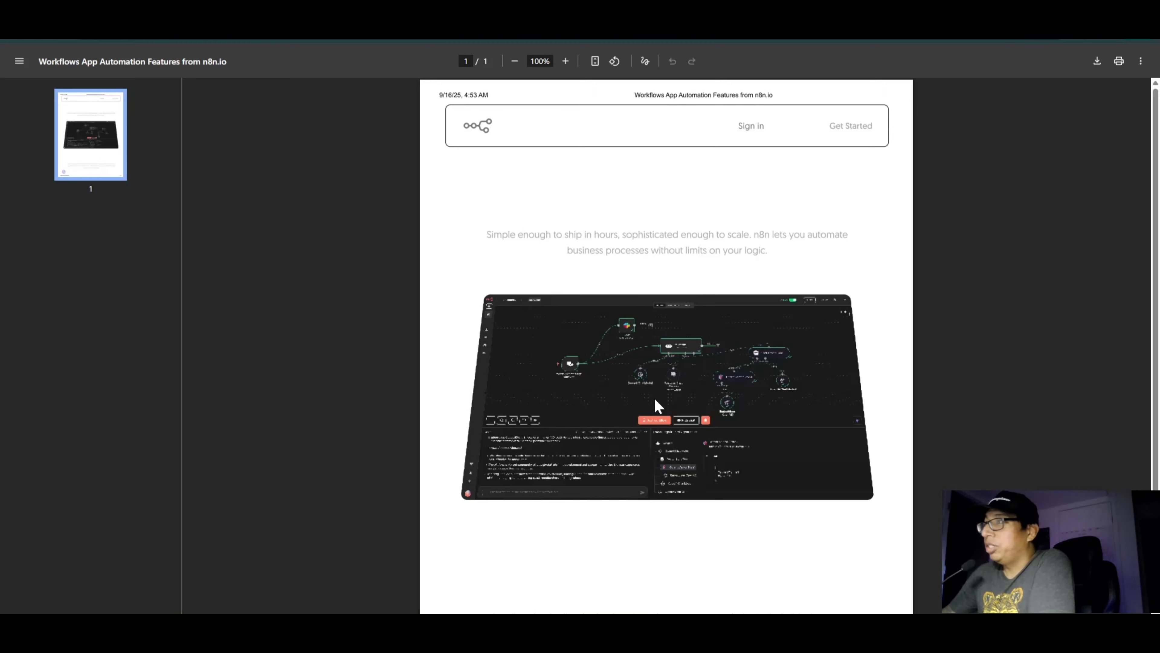
scroll(765, 85, down, 2)
key(ctrl+w)
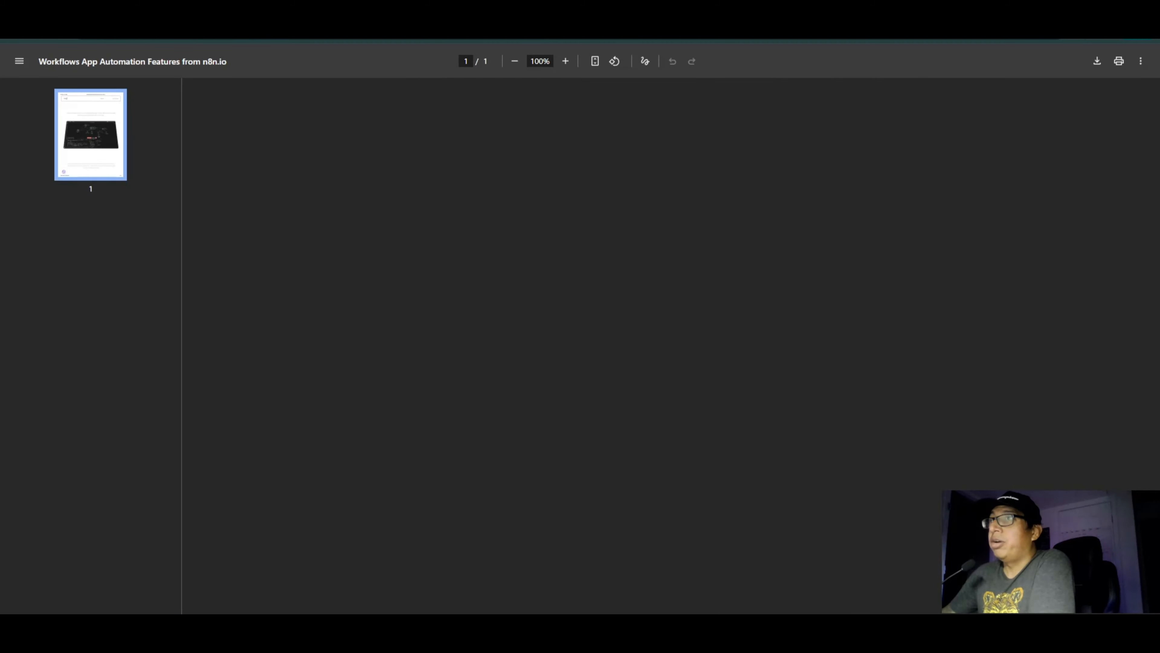
click(77, 55)
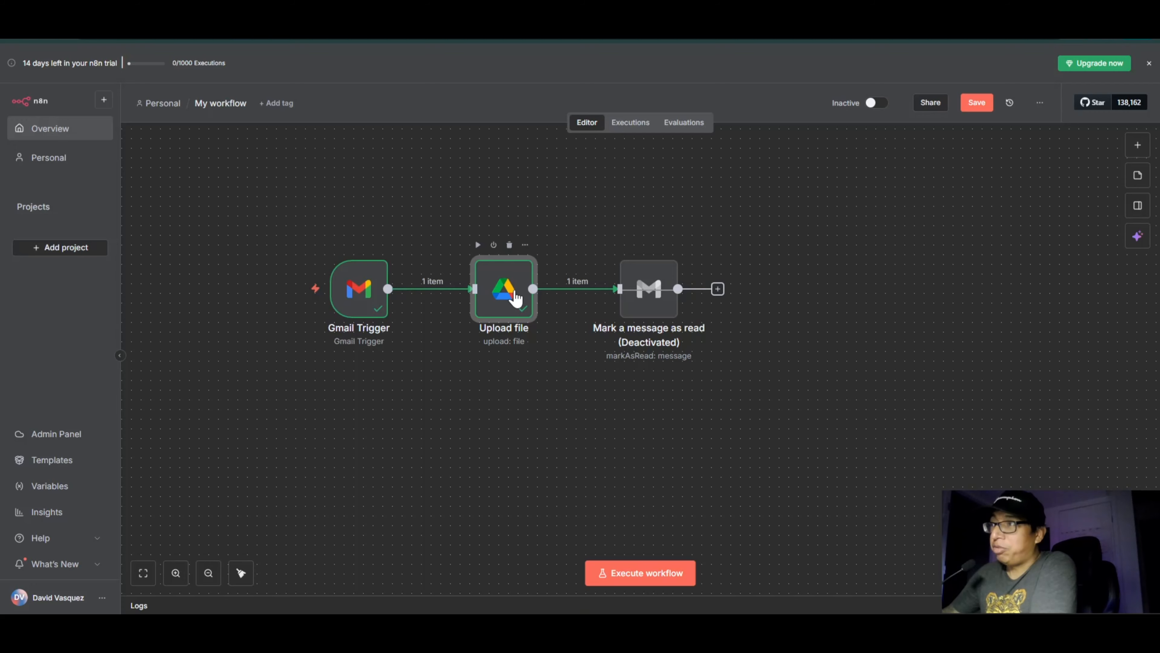
Step: Check the Upload file node's Parent Folder choices, switch to Google Drive and create a new folder named Untitled folder
double_click(514, 294)
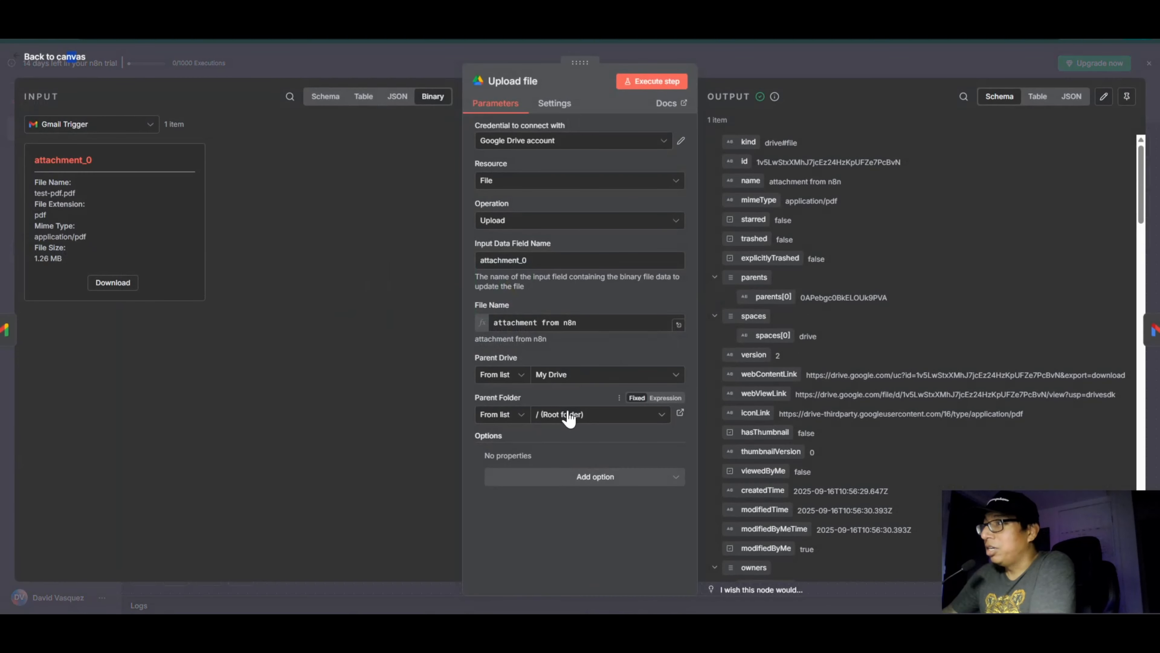
click(569, 415)
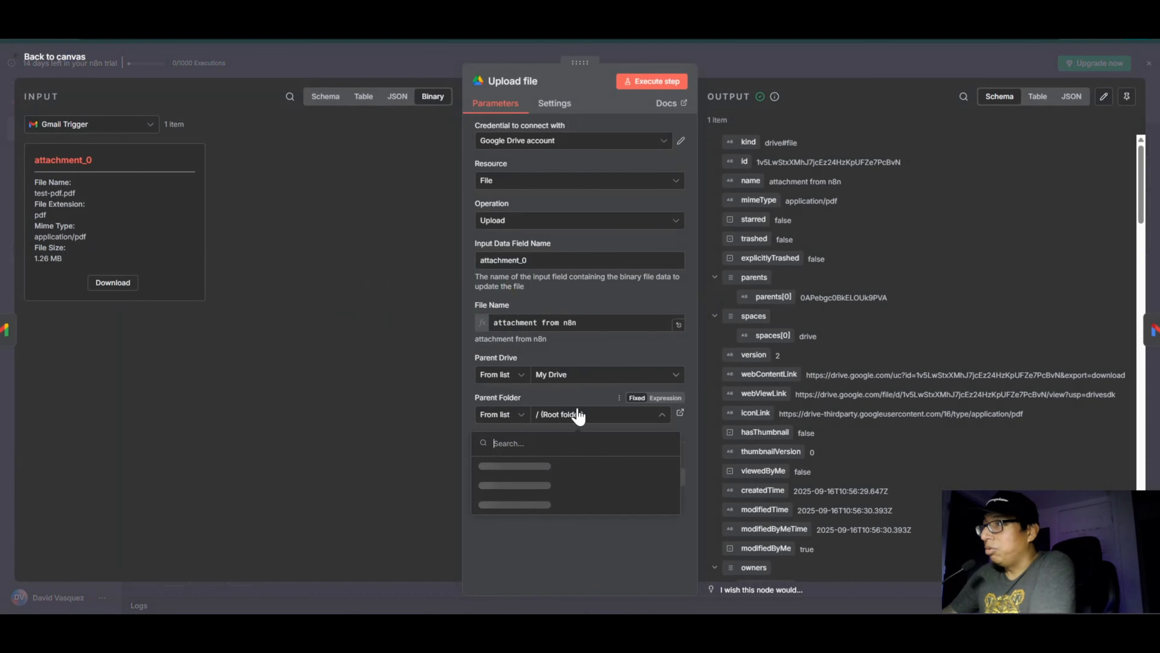
click(63, 63)
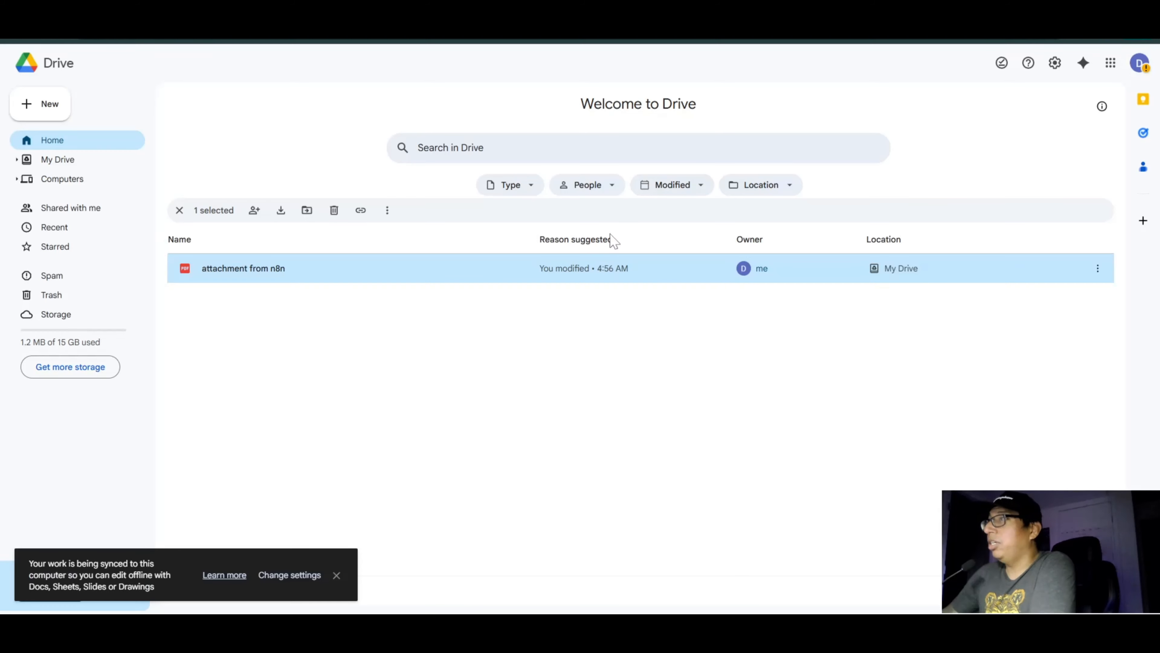
click(50, 104)
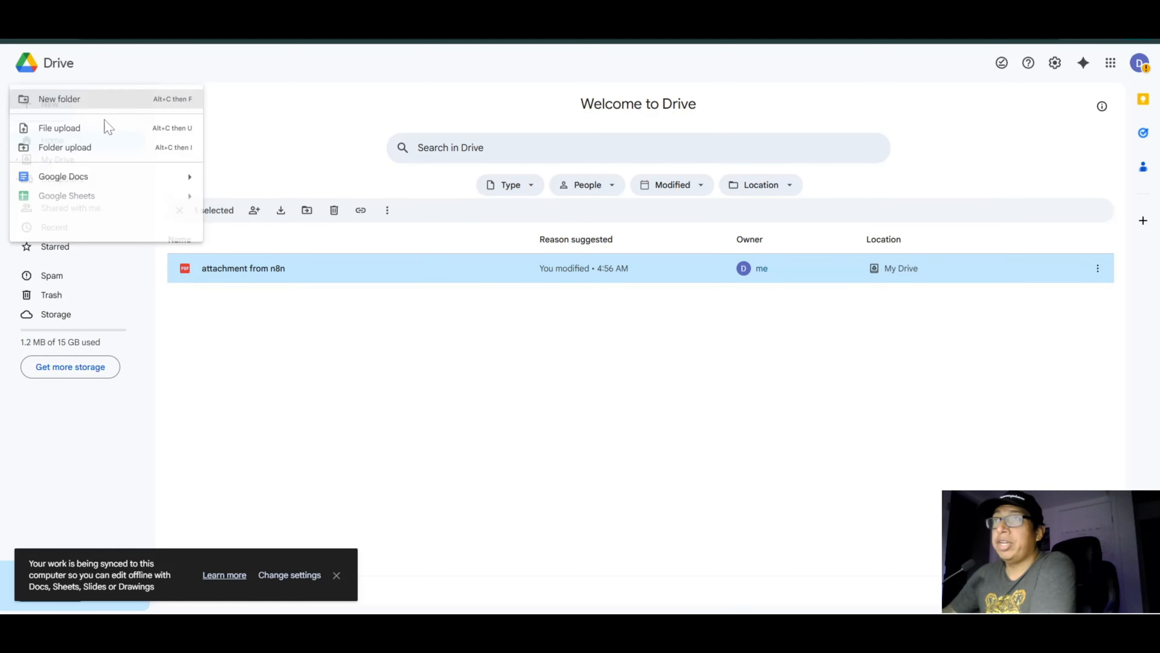
click(66, 101)
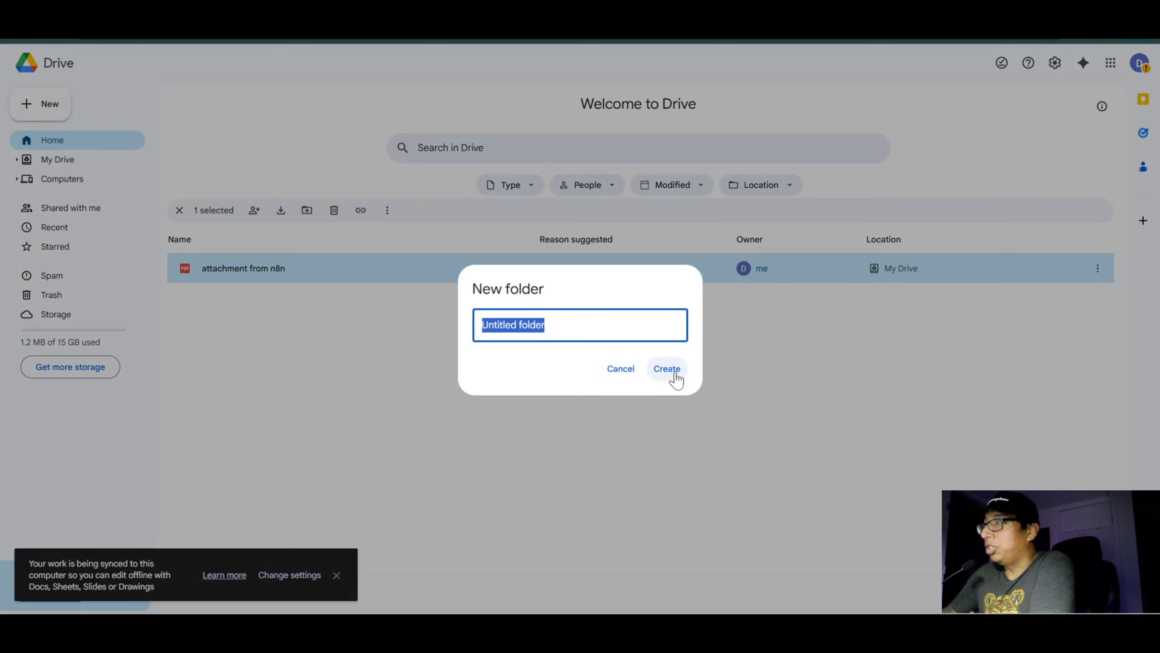
click(668, 370)
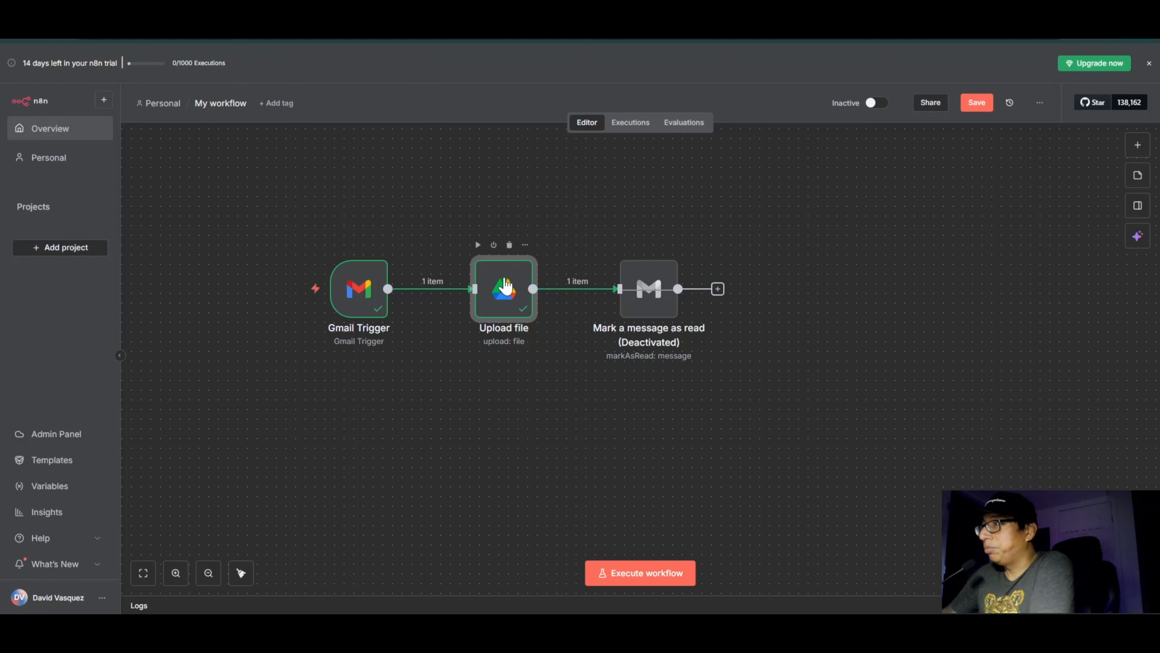
Step: Set the Upload file node's Parent Folder to Untitled folder, return to the canvas and save the workflow
double_click(505, 287)
click(649, 422)
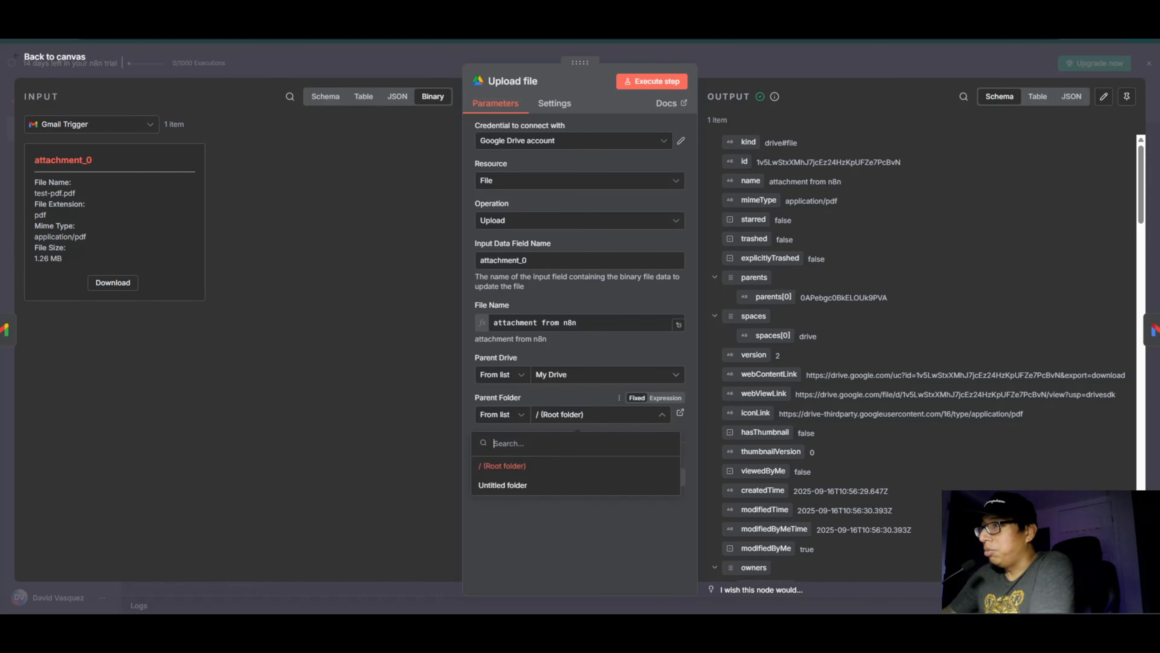
click(506, 485)
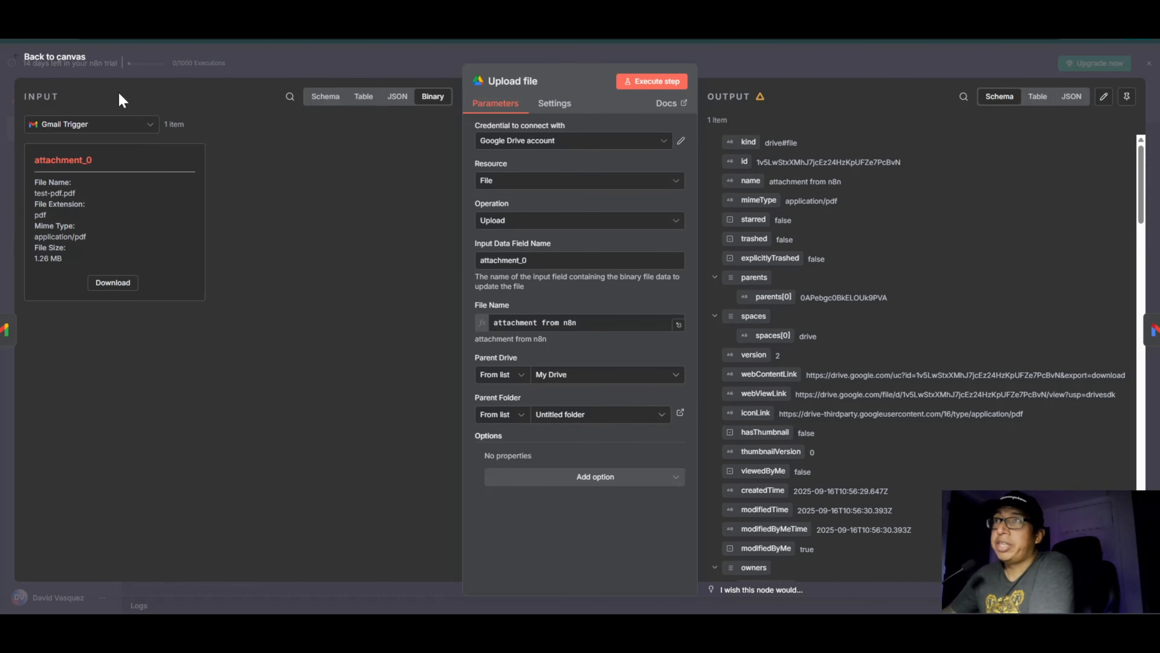
click(69, 64)
key(ctrl+s)
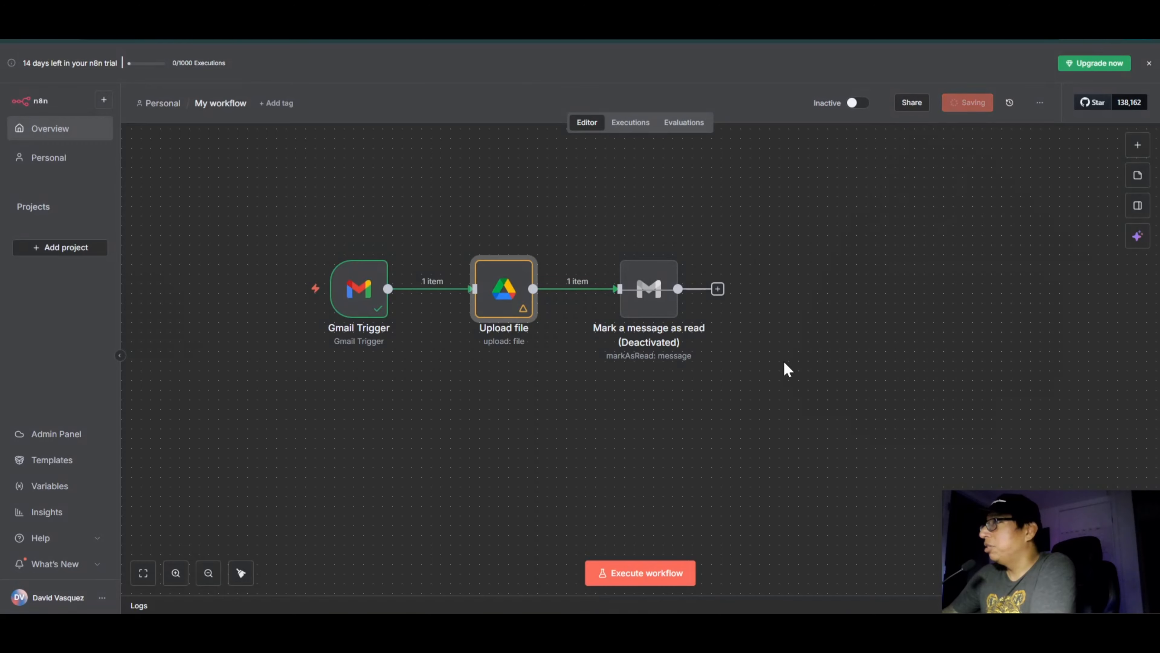
click(628, 422)
Step: Reactivate the Mark a message as read node on the workflow canvas
mouse_move(649, 295)
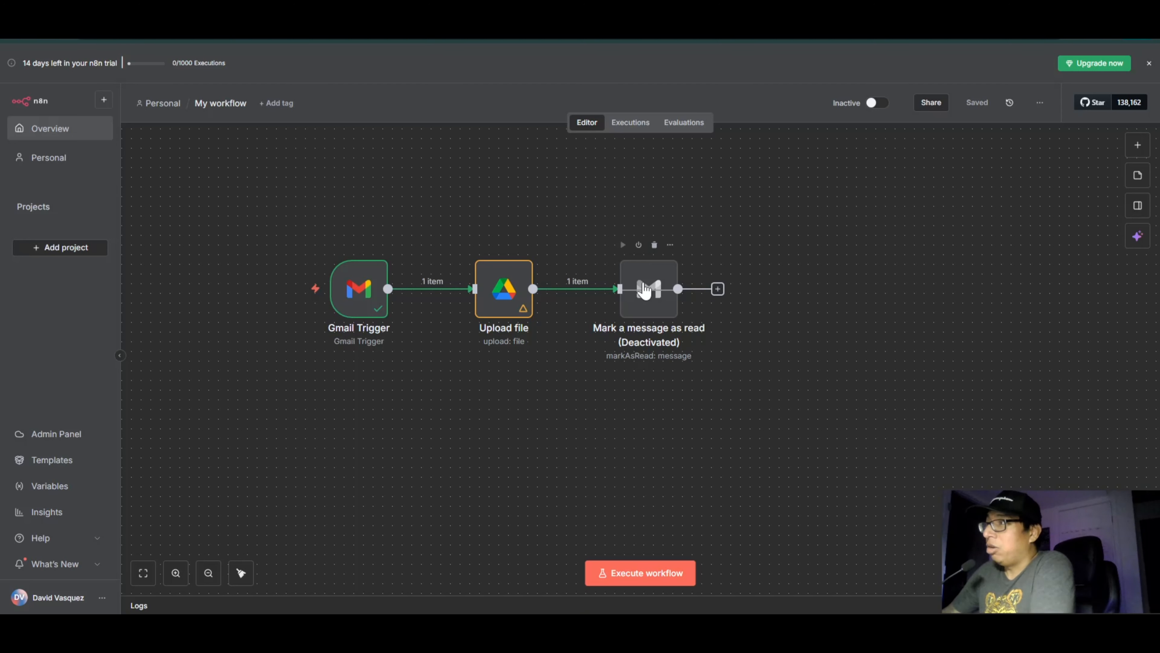
click(639, 245)
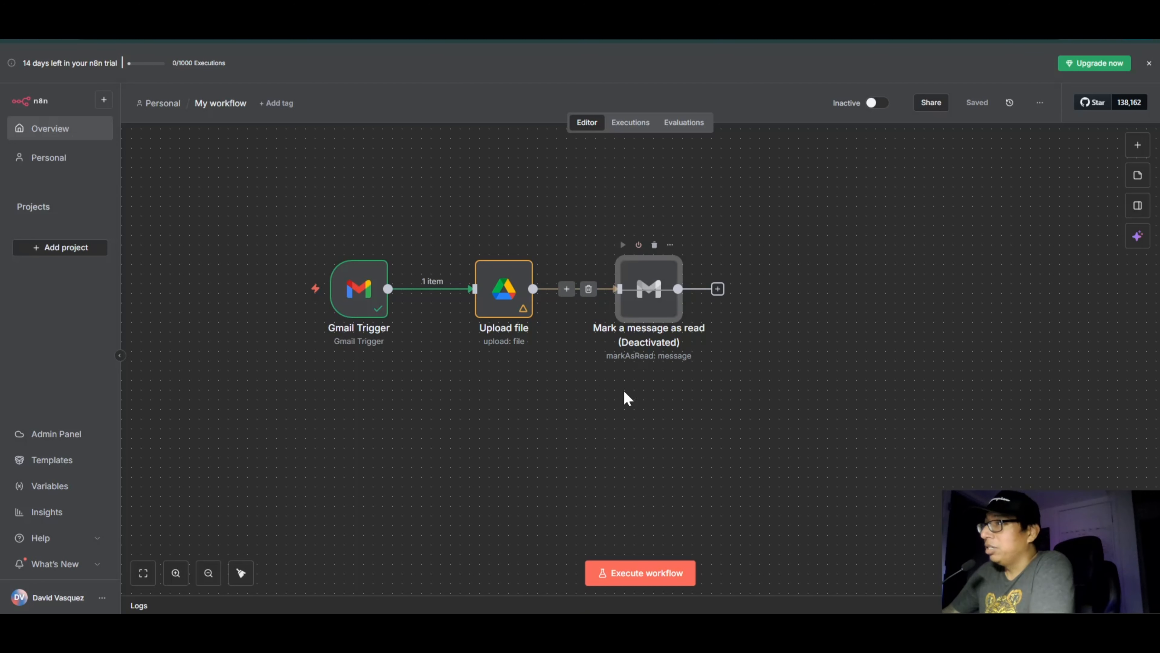
click(639, 245)
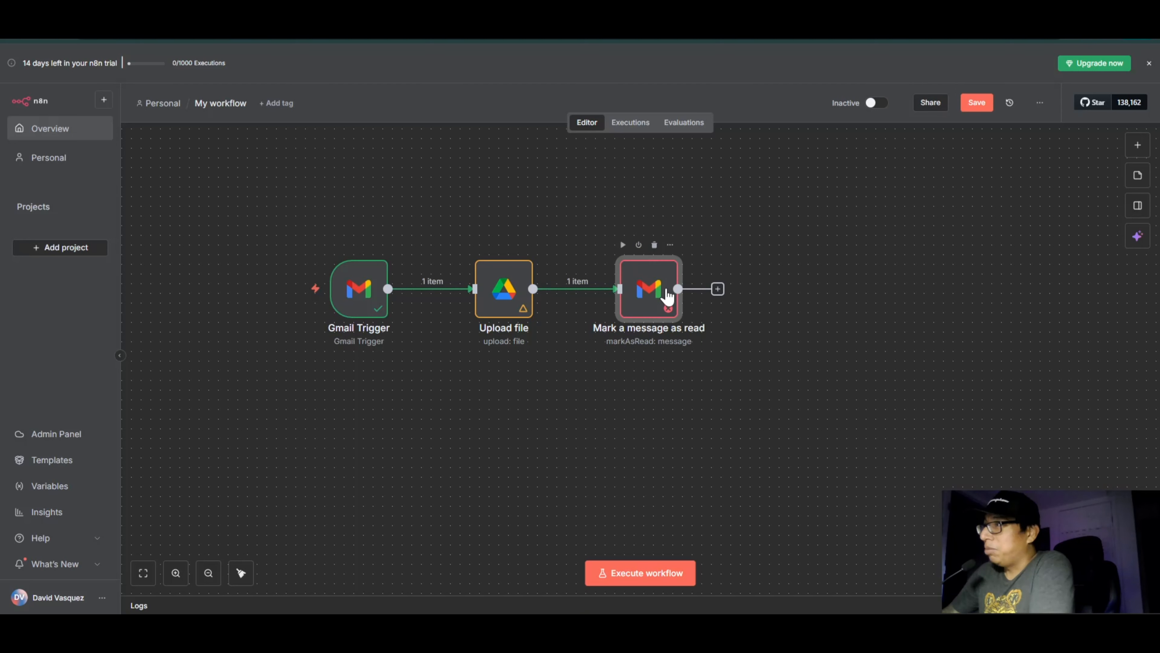
Step: Map the Gmail Trigger's id field to the Message ID of the Mark a message as read node and return to the canvas
double_click(649, 297)
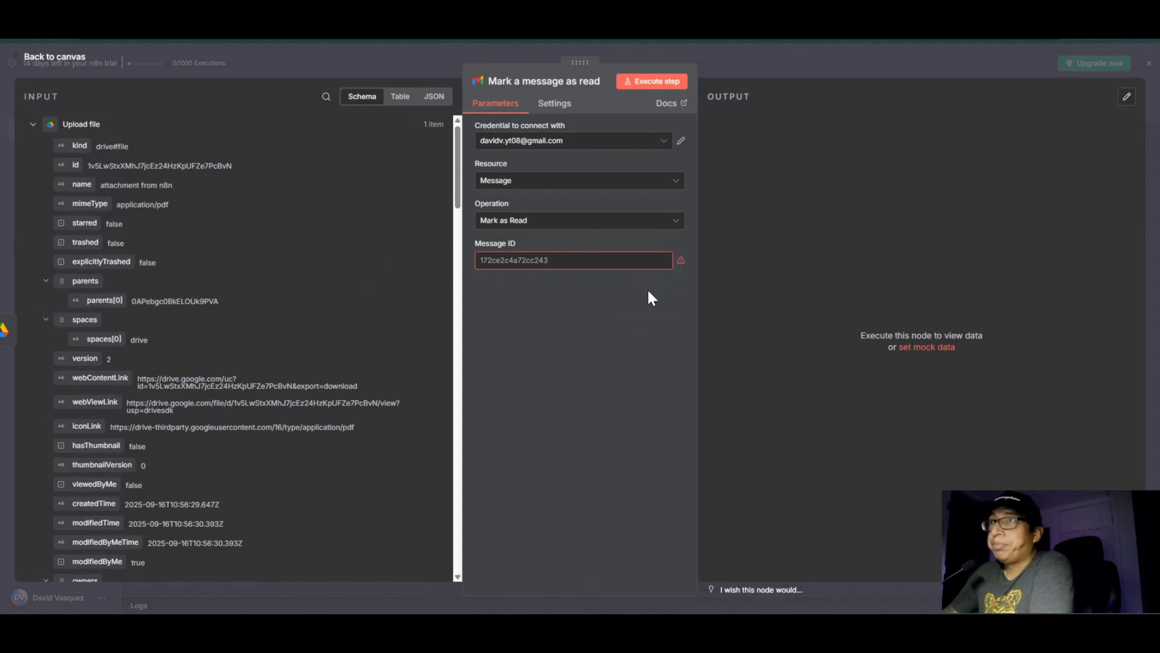
click(34, 124)
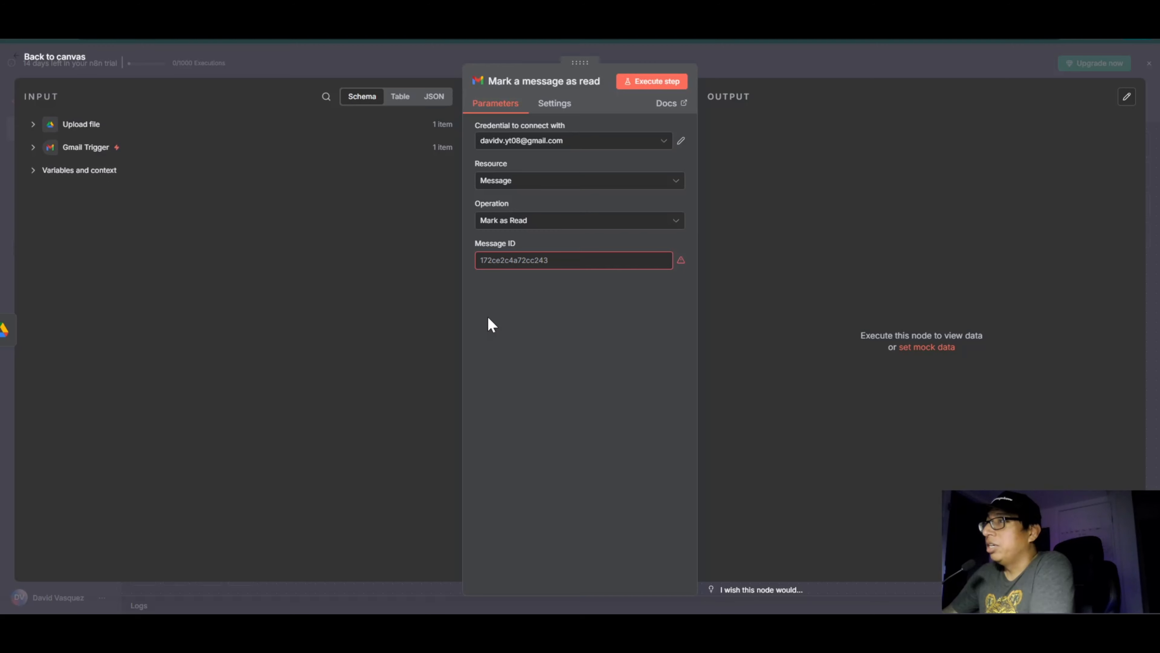
click(535, 261)
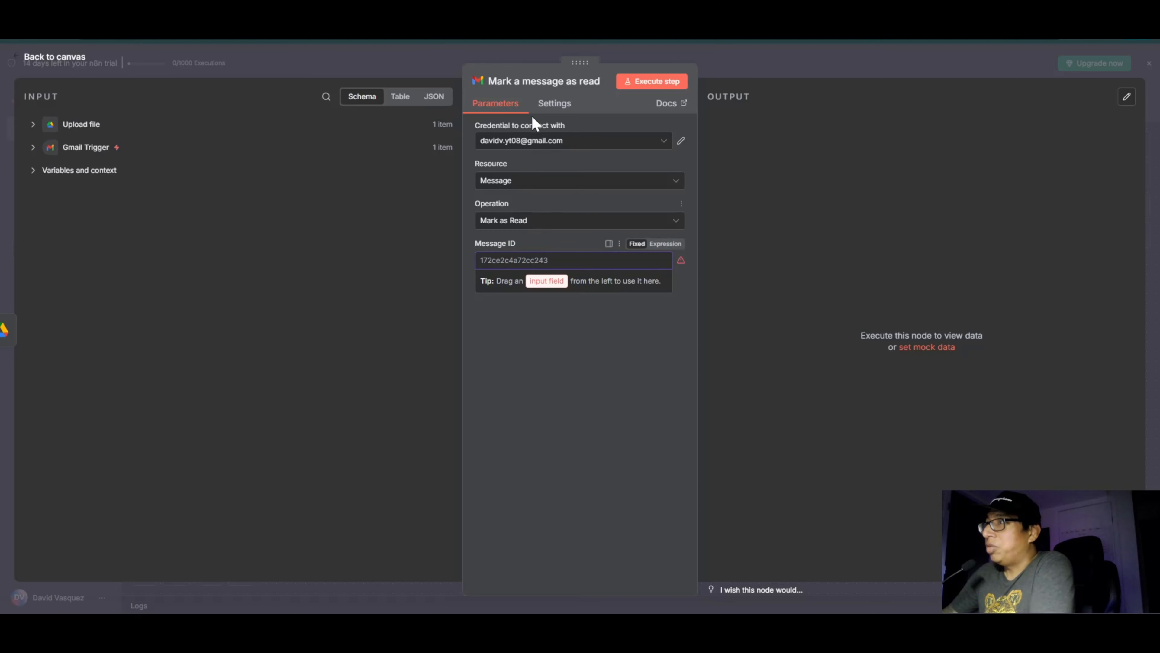
click(542, 364)
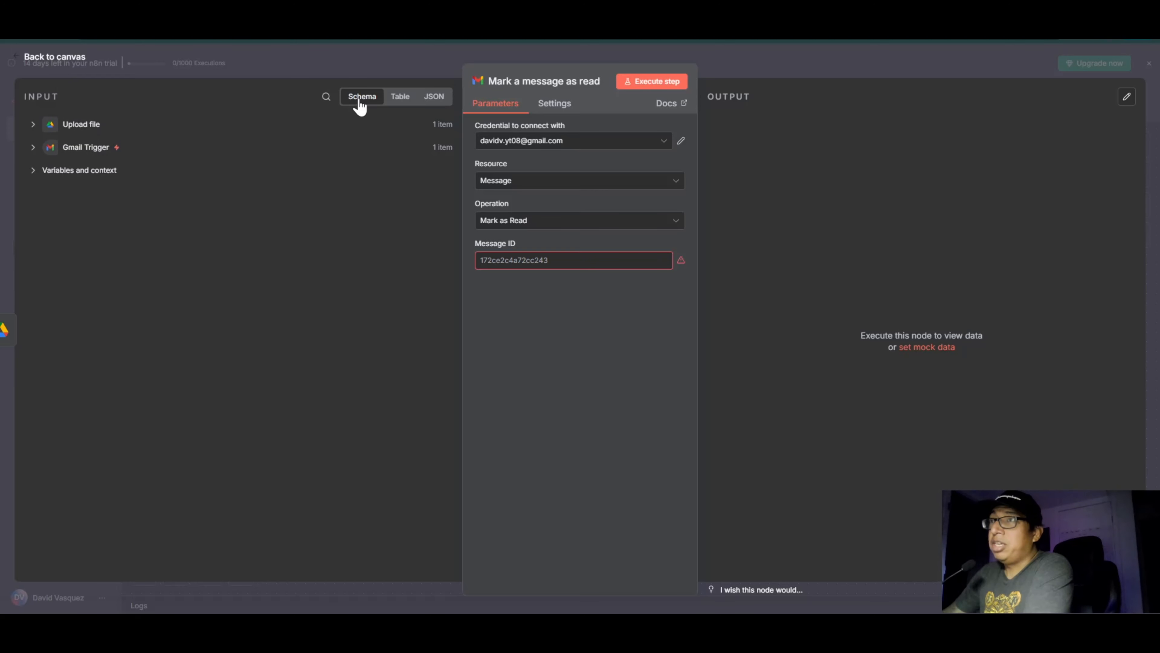
click(33, 147)
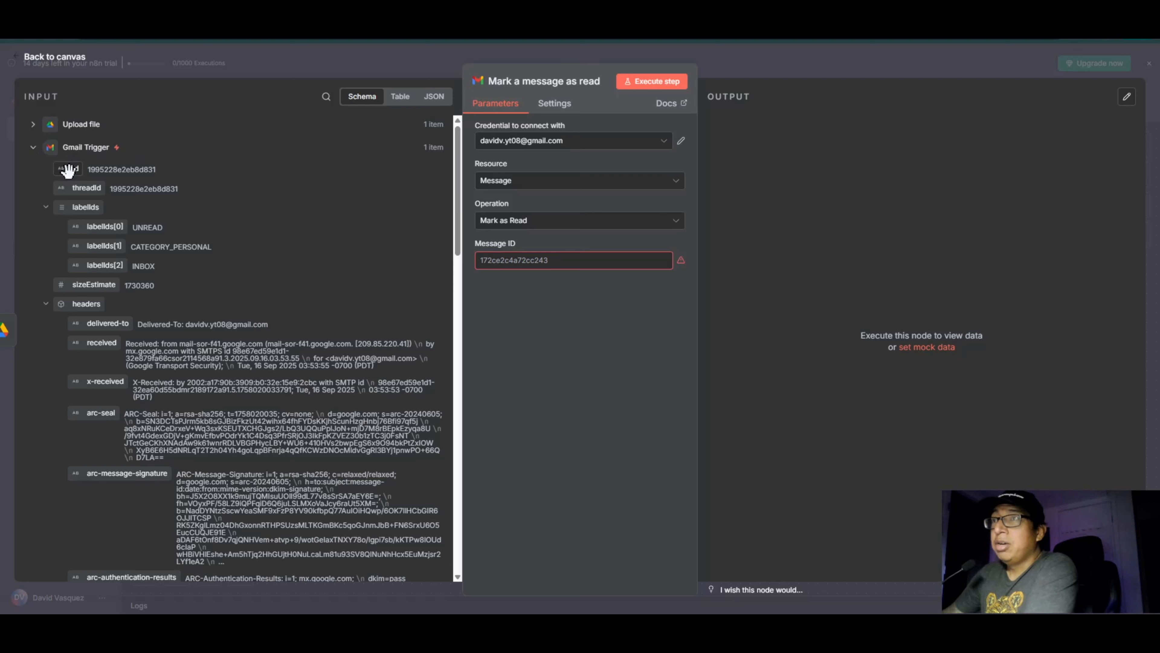
drag(68, 170, 484, 261)
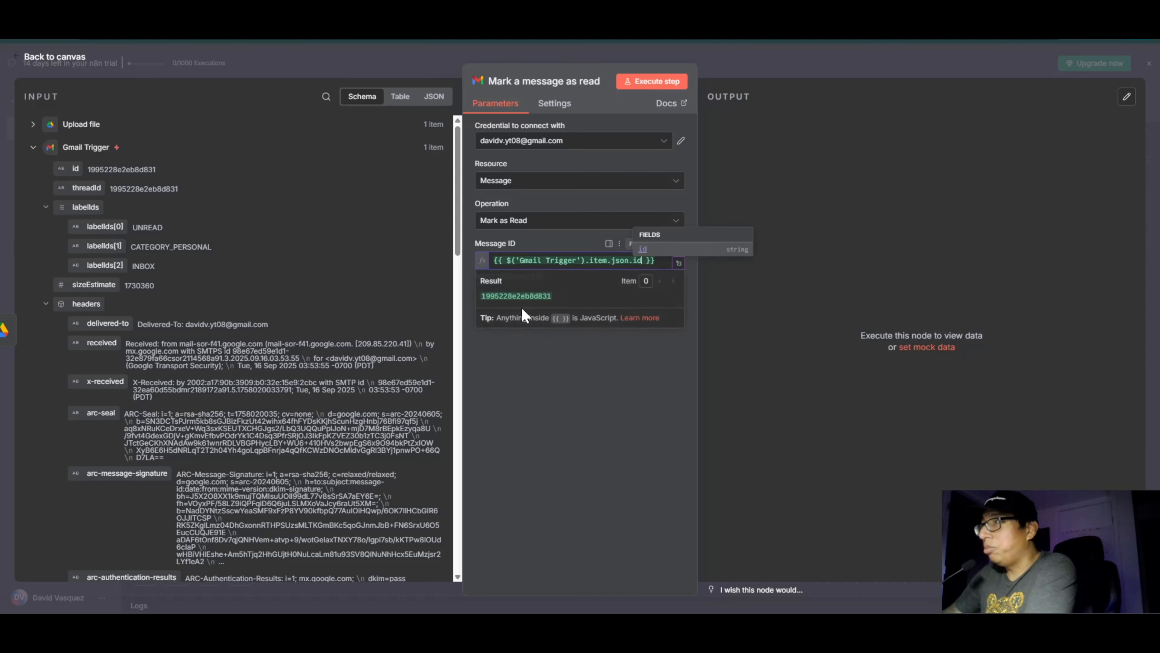
click(569, 419)
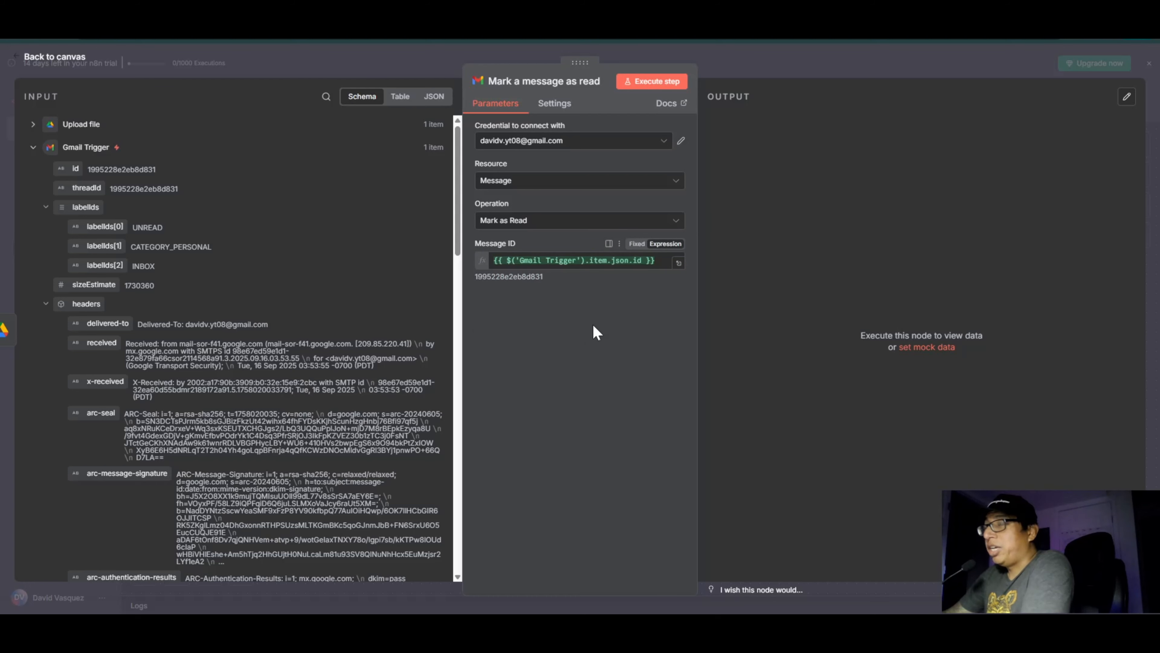
click(64, 58)
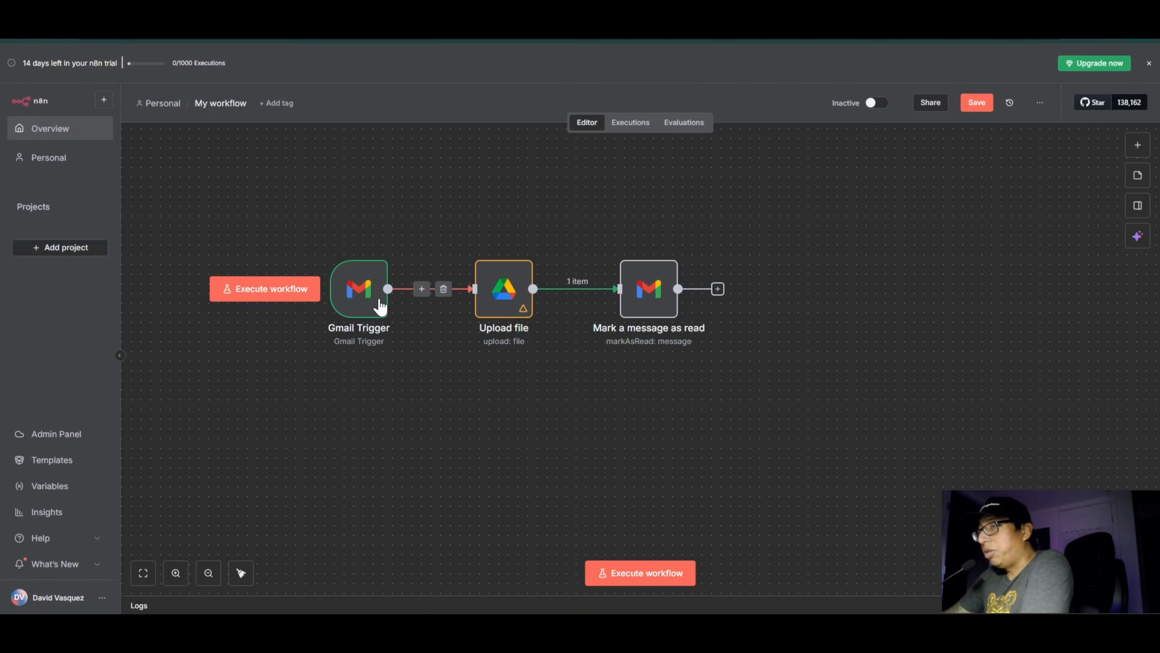
Step: Compare the id in the Gmail Trigger's schema output with the Message ID mapping in the Mark a message as read node
double_click(361, 293)
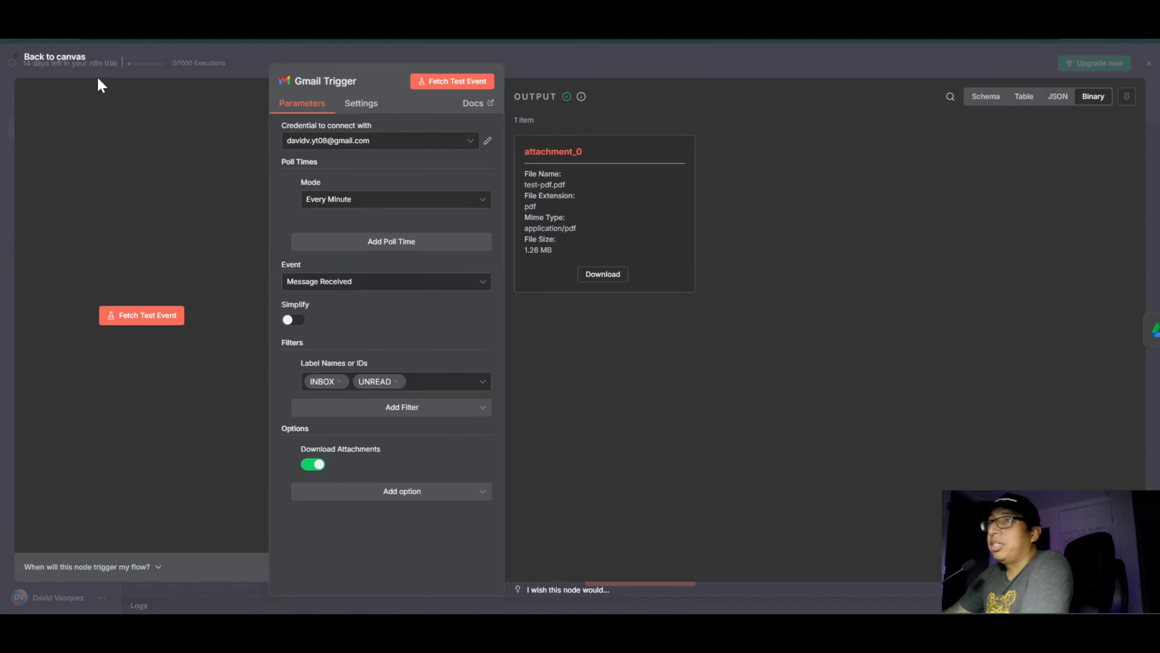
click(986, 97)
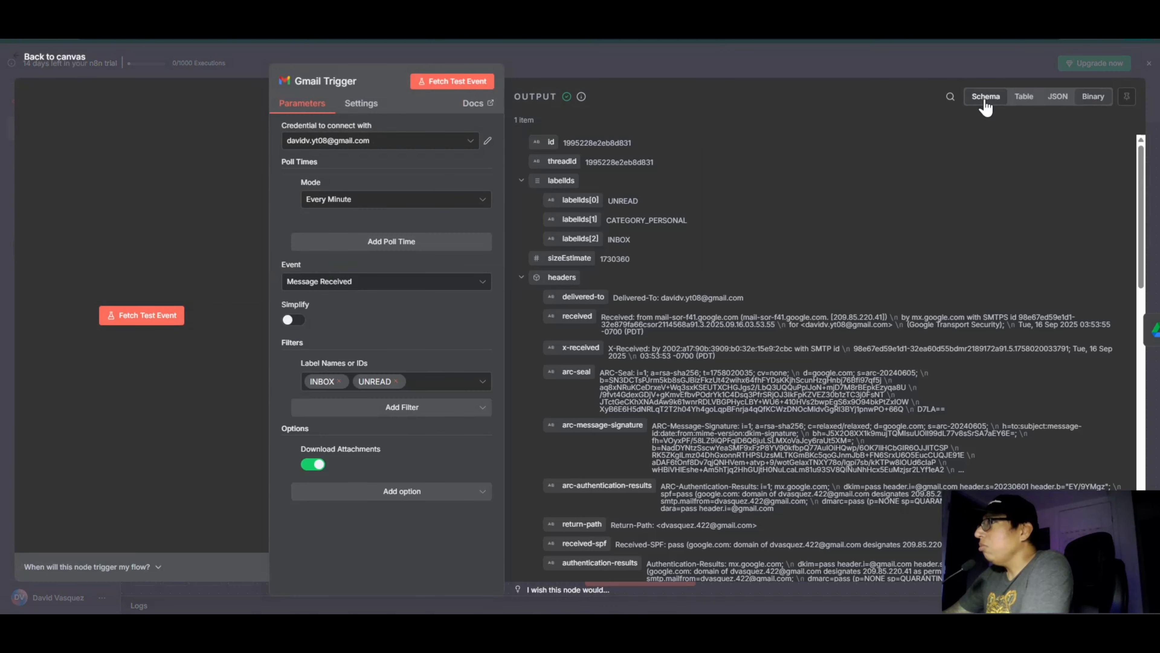
click(66, 57)
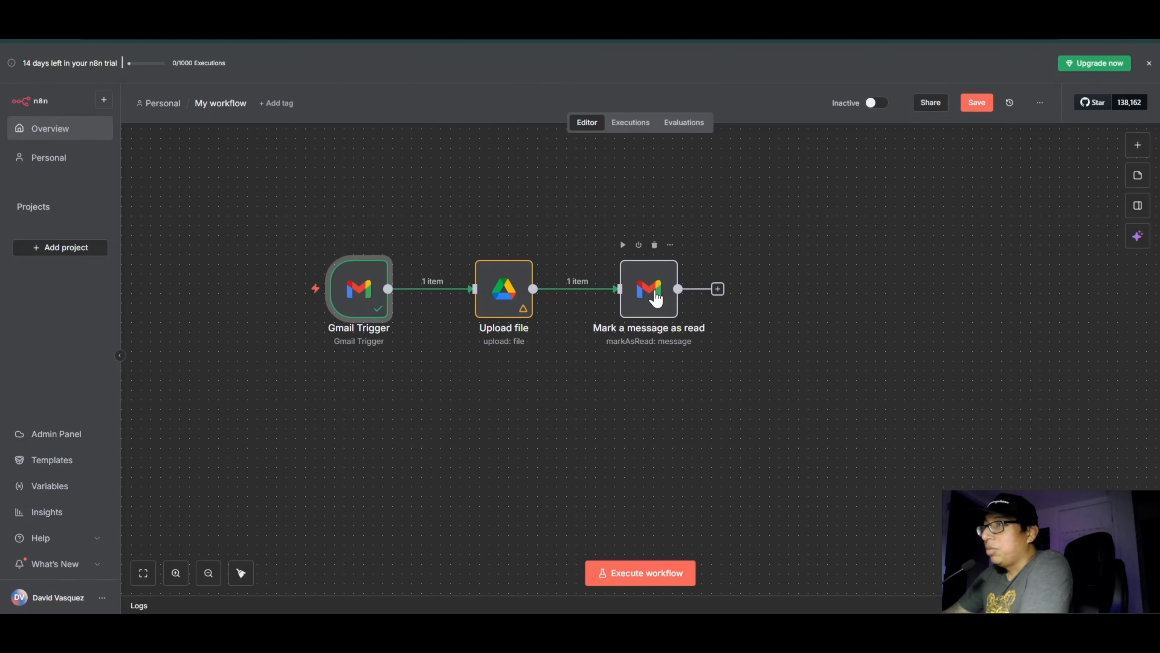
double_click(656, 298)
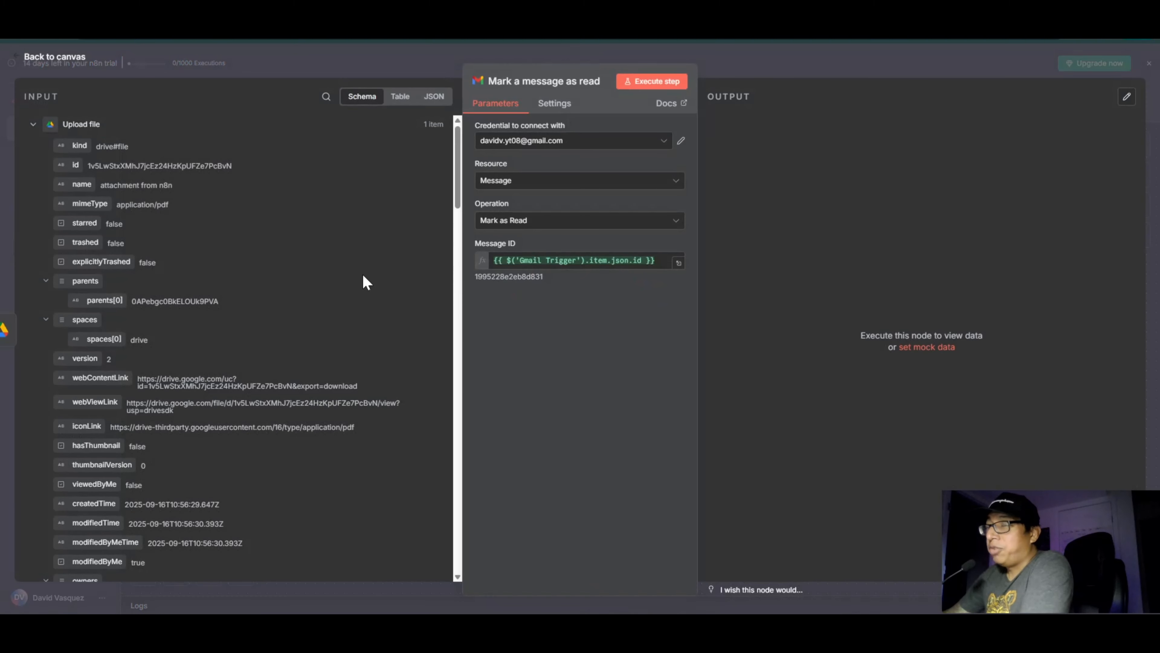
click(34, 126)
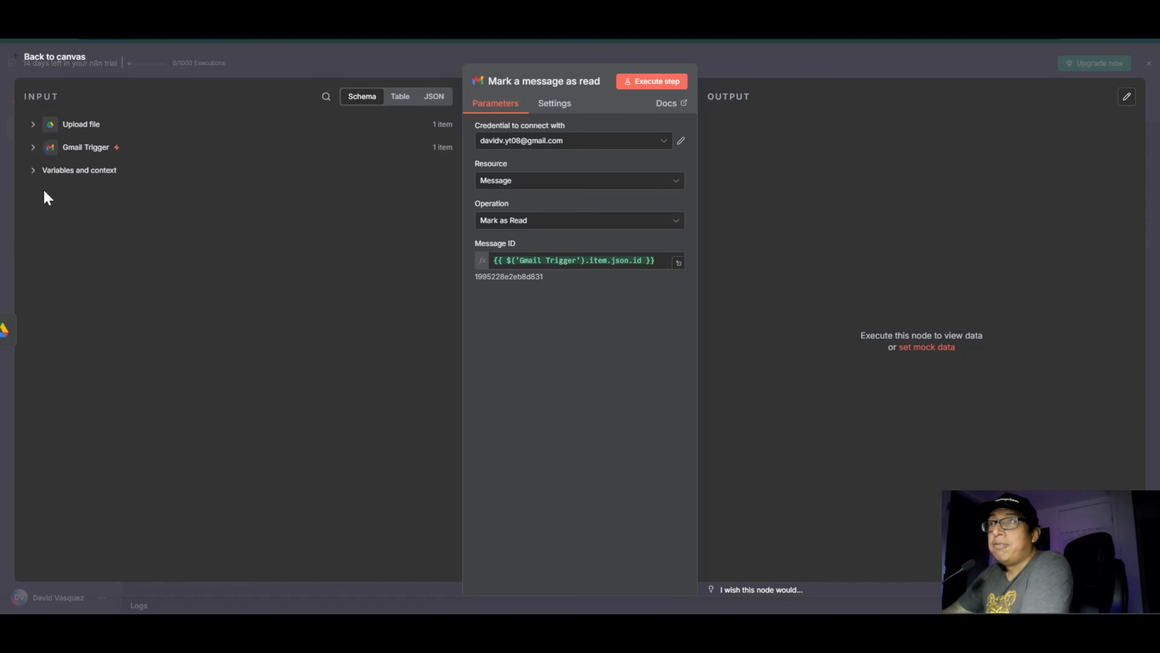
click(33, 147)
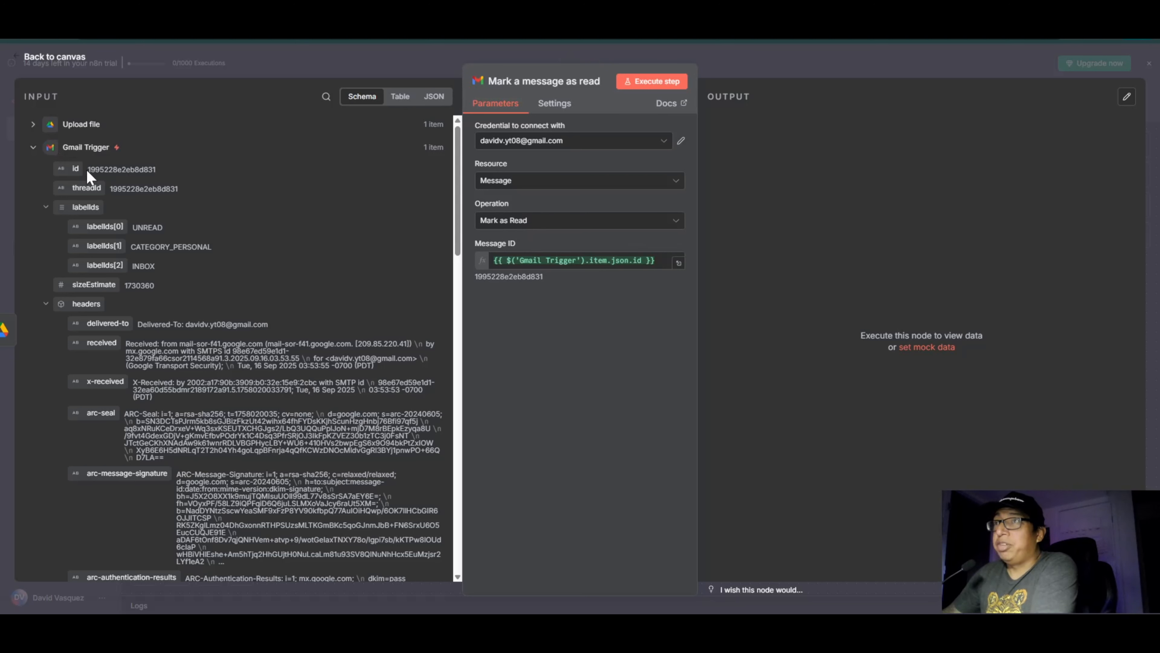
drag(522, 337, 527, 340)
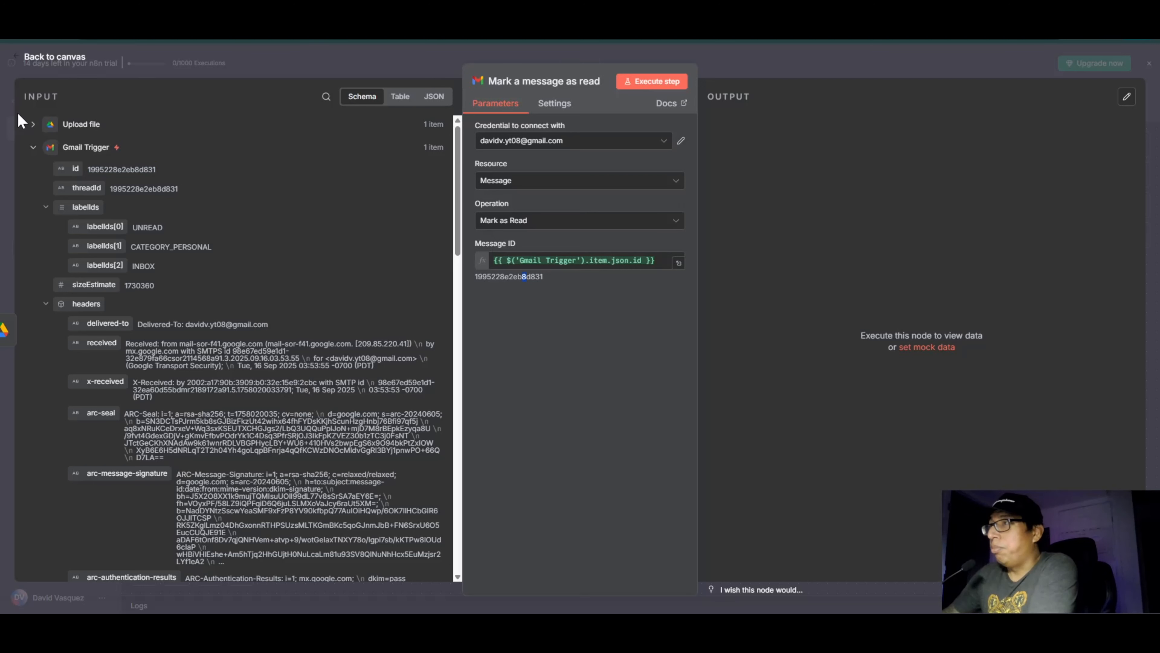
click(71, 54)
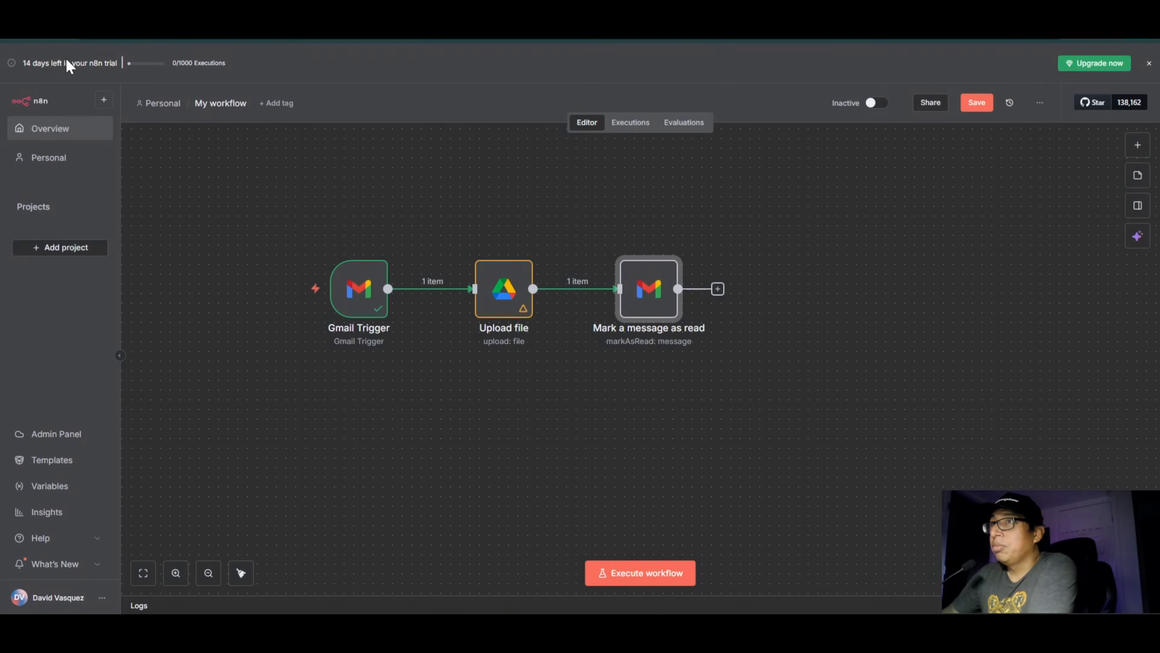
Step: Save and test-run the workflow, checking the Test Email's read status in the Gmail inbox
click(982, 103)
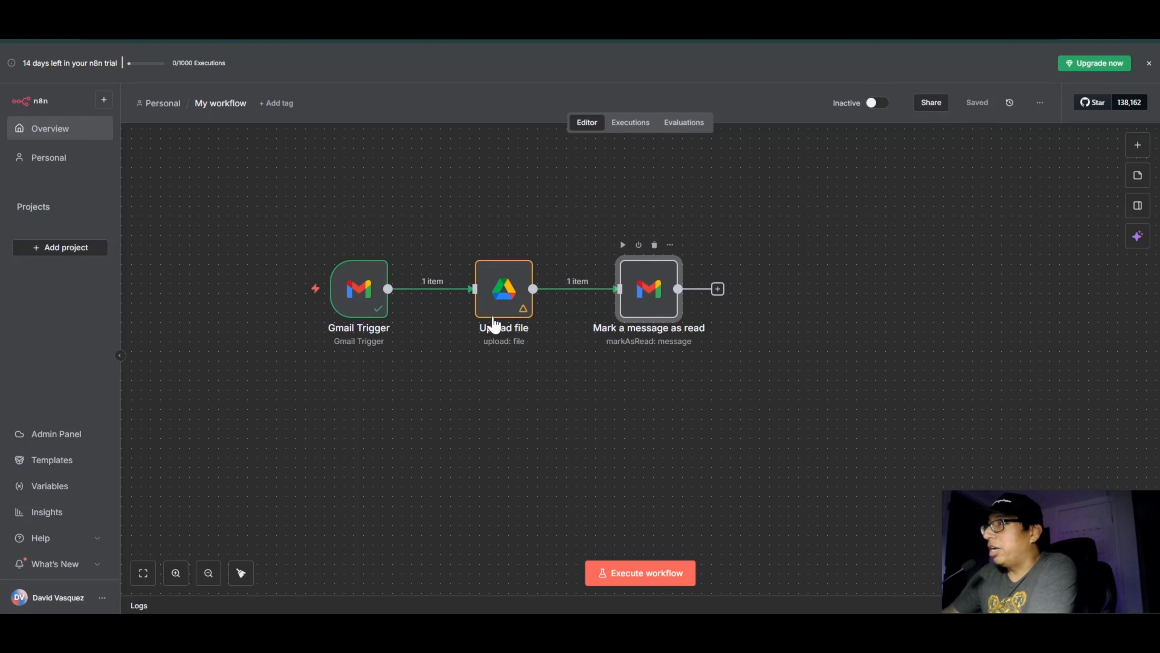
key(Return)
click(645, 86)
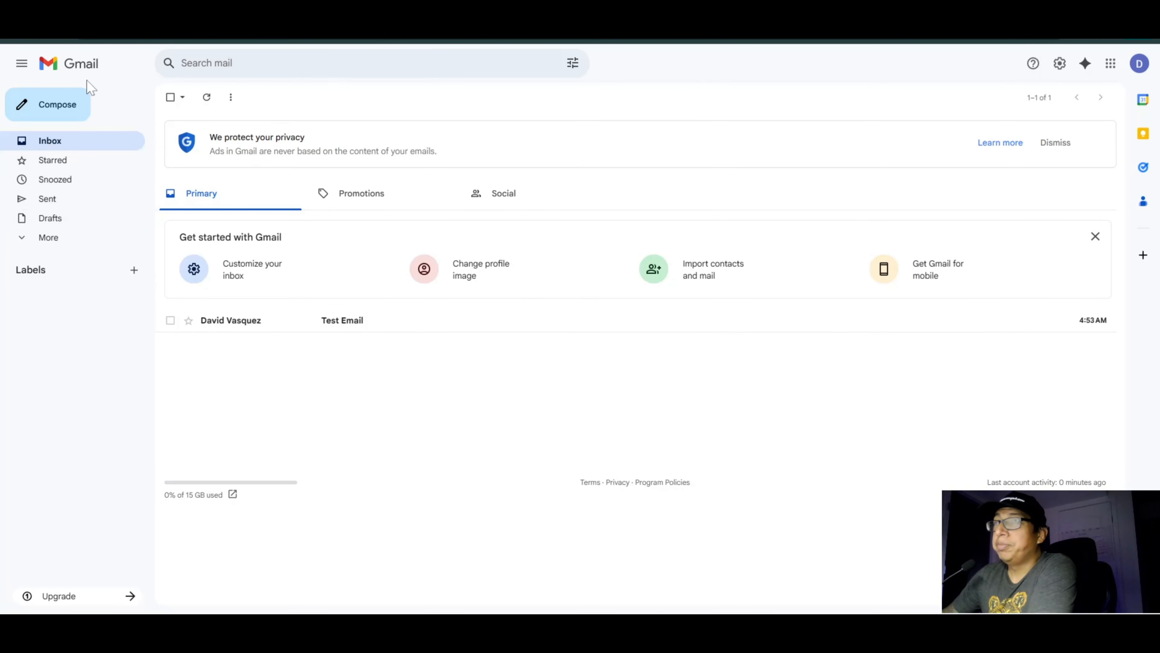
click(55, 32)
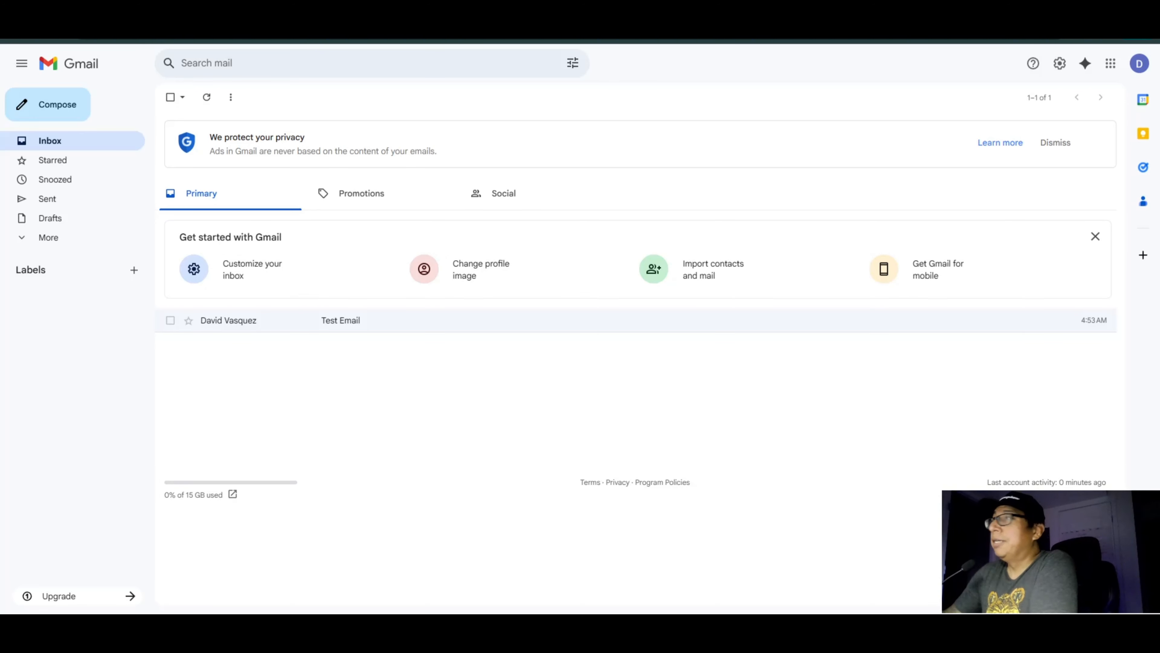
key(ctrl+Tab)
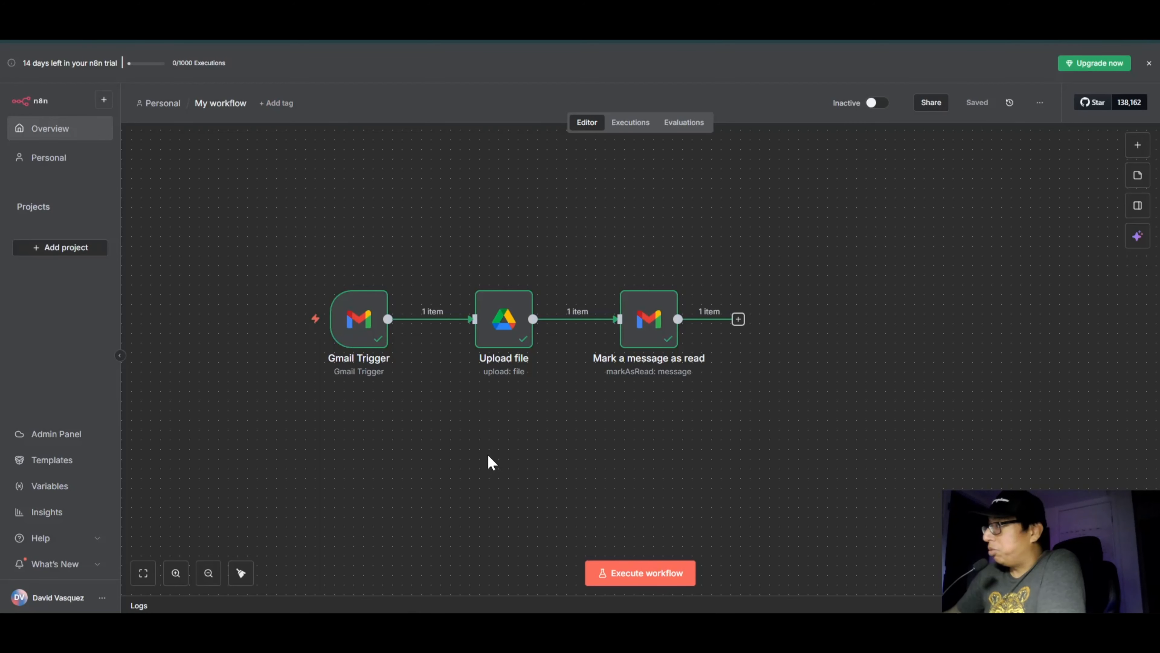
Step: Open the Upload file node and show the Gmail Trigger's input data as a schema to review its fields
double_click(508, 321)
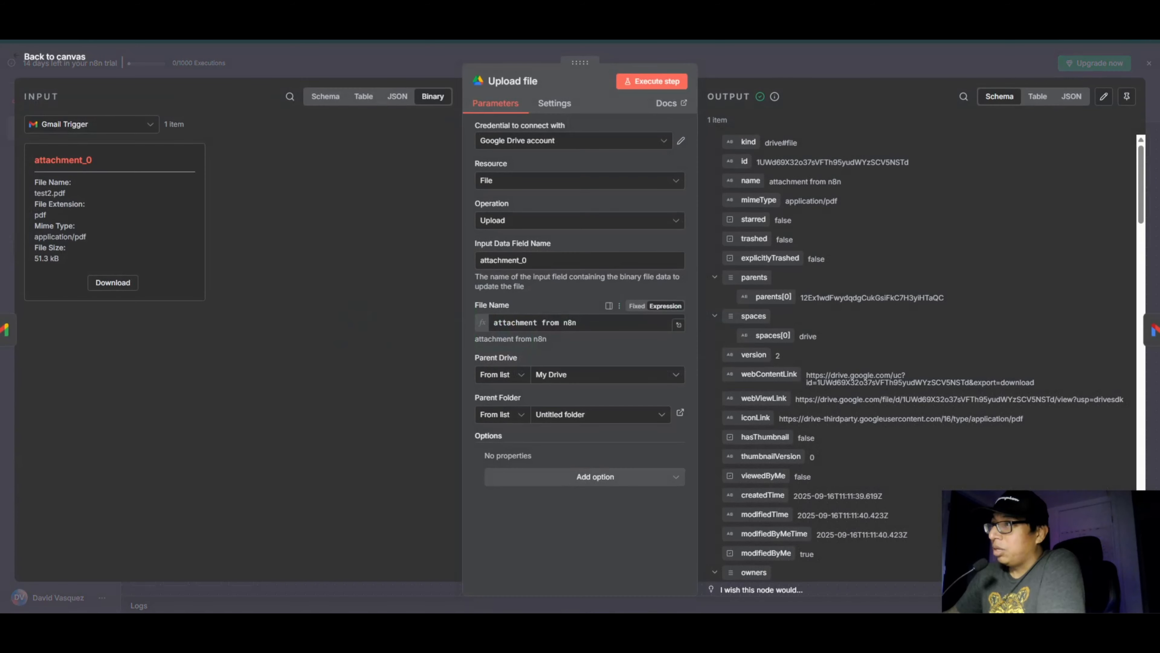
click(579, 323)
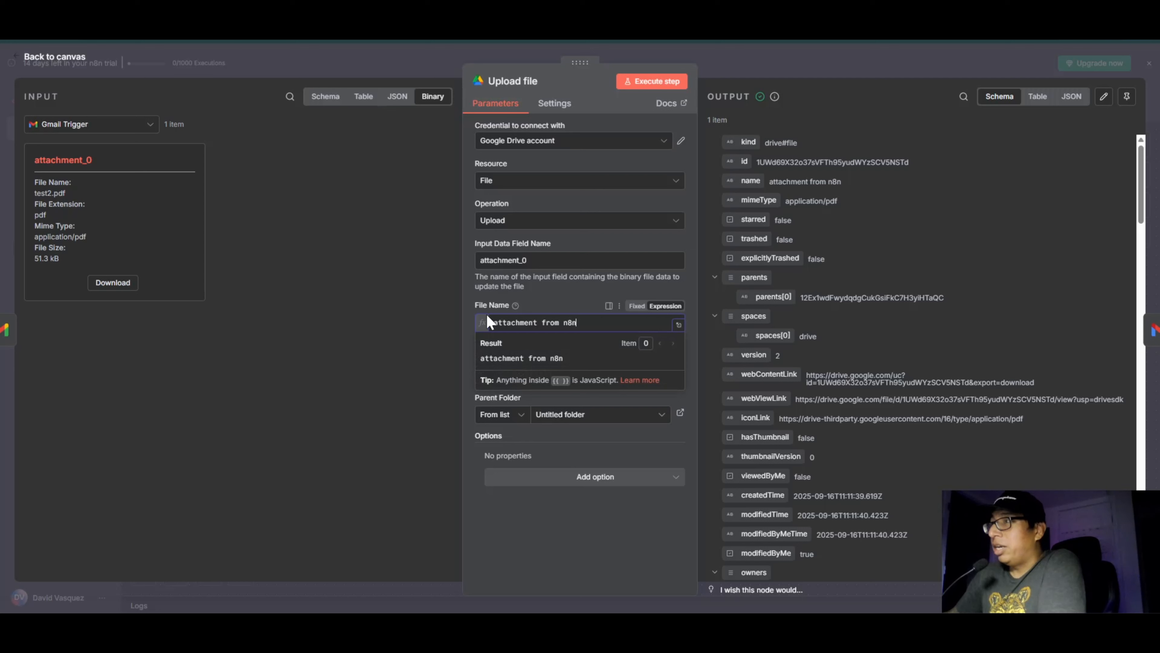
drag(578, 323, 493, 322)
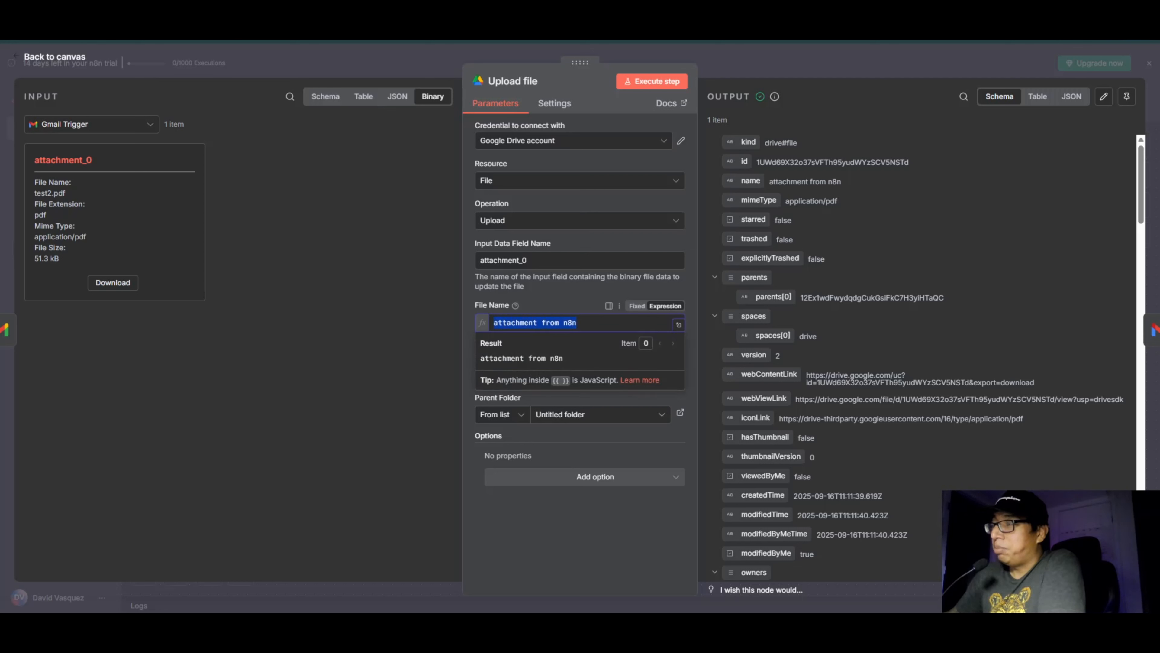
click(548, 532)
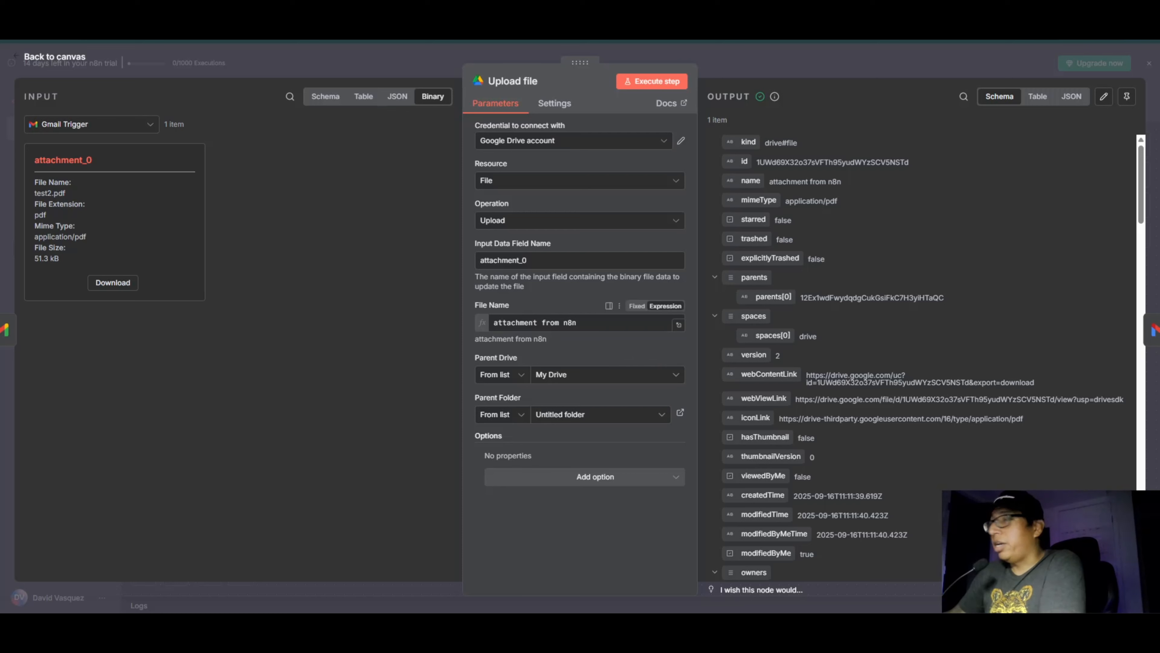
click(323, 101)
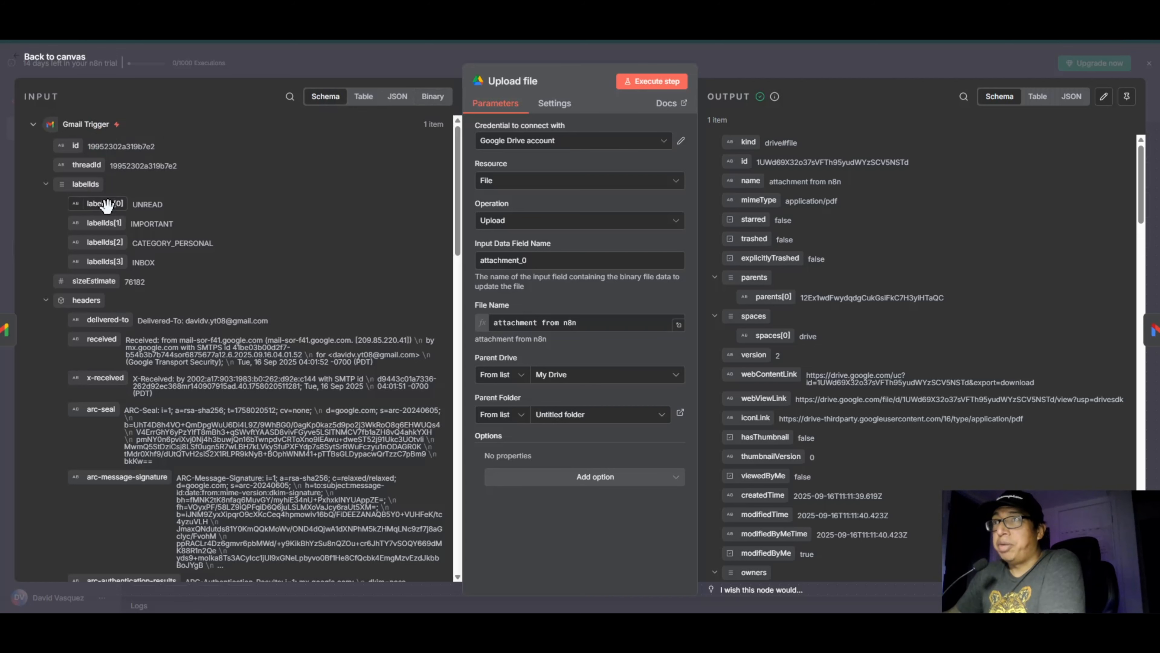
scroll(120, 291, down, 5)
scroll(117, 284, down, 2)
scroll(117, 285, up, 7)
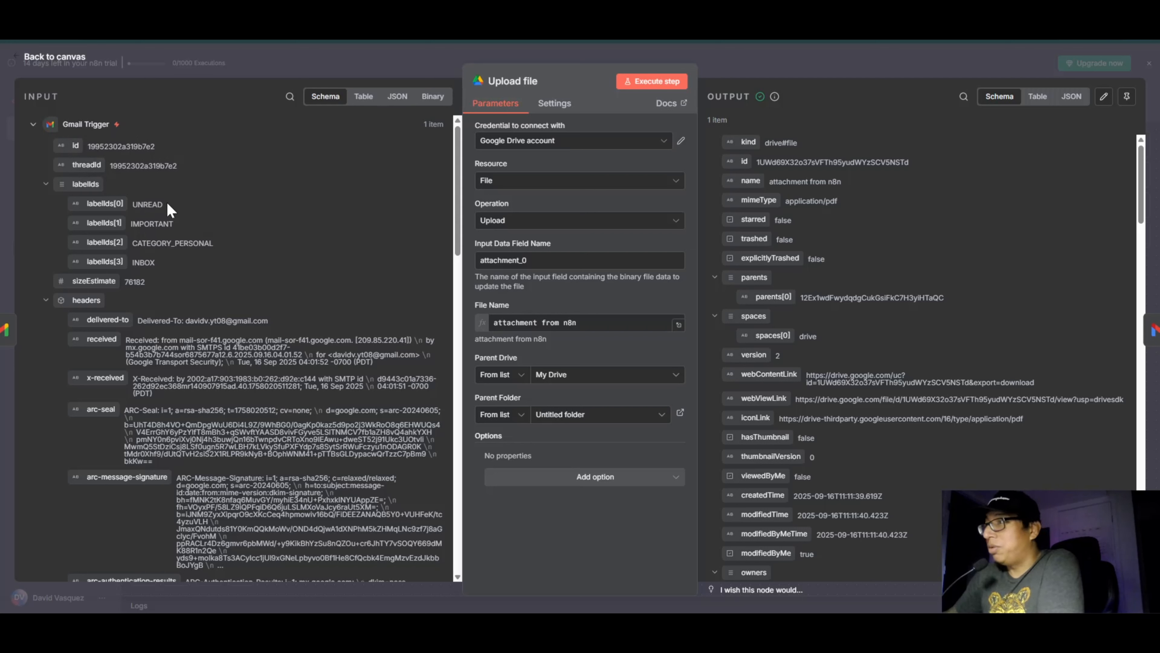
Step: Append the Gmail Trigger's headers.from field to the File Name of the Upload file node, after "attachment from n8n"
click(594, 322)
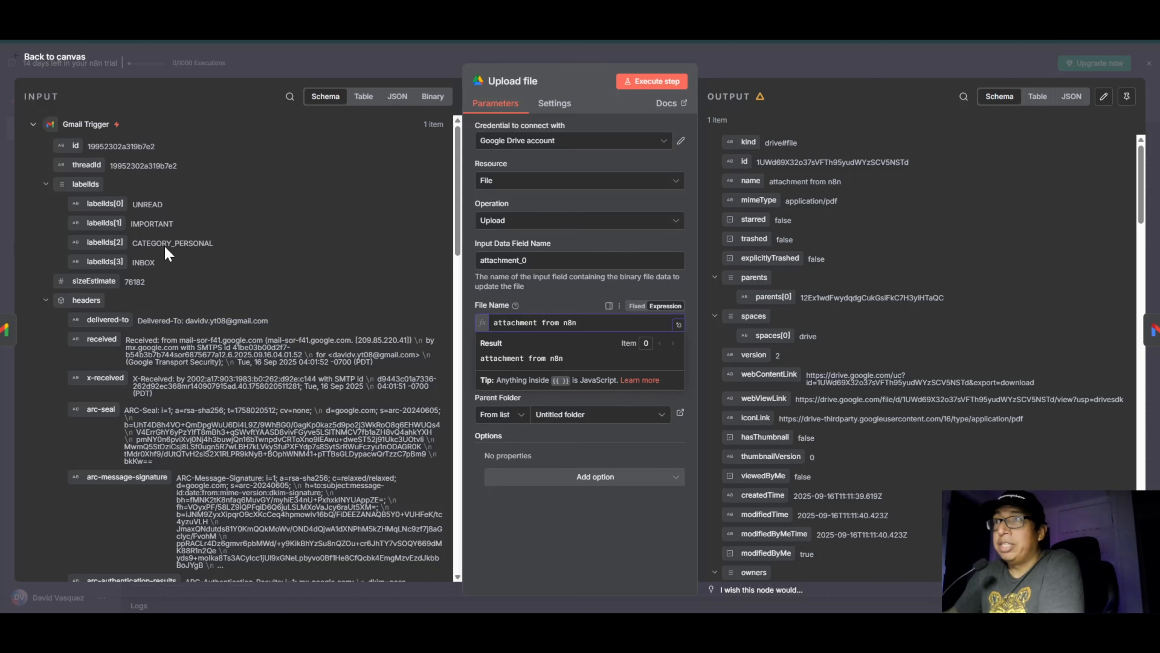
scroll(165, 282, down, 15)
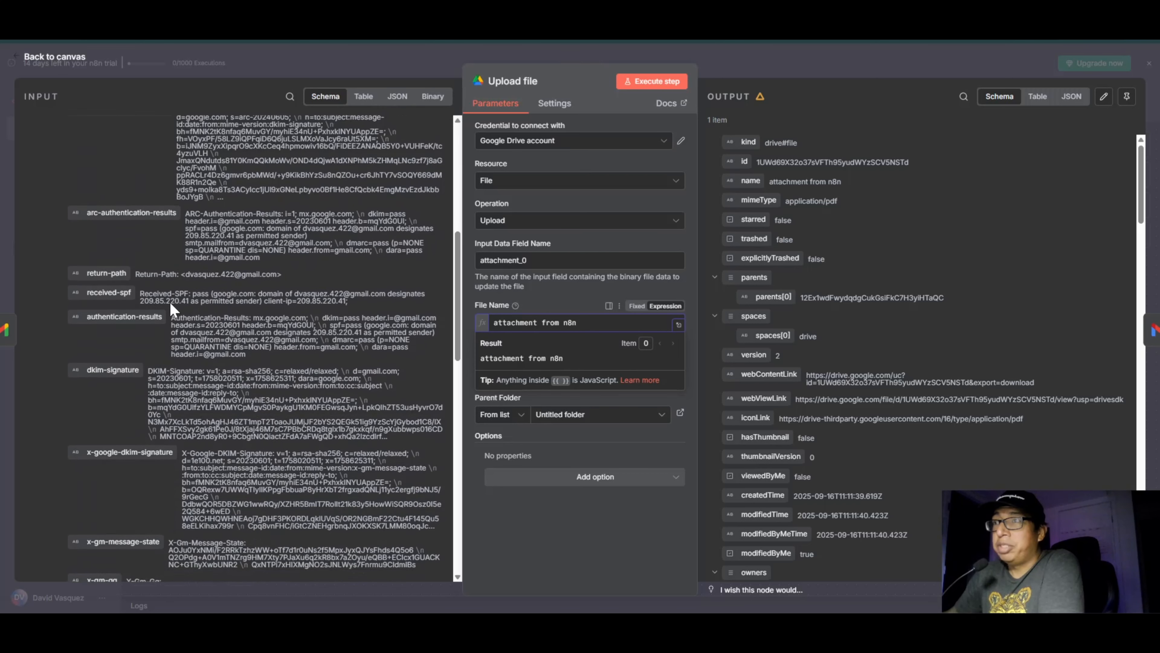
scroll(174, 371, down, 6)
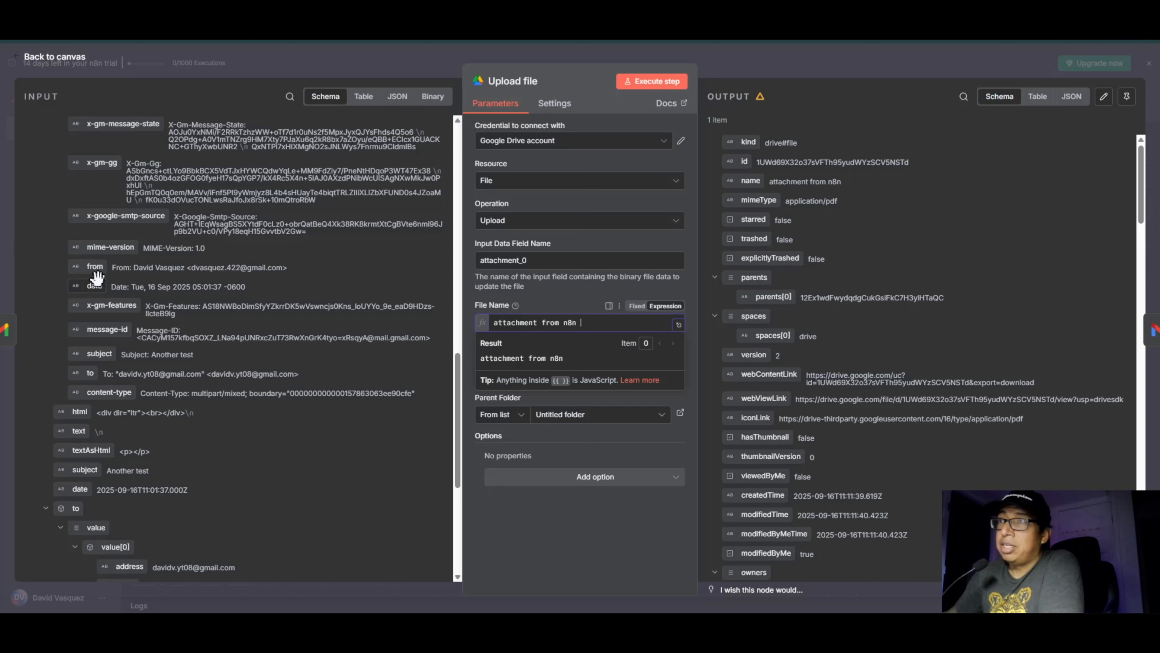
drag(97, 267, 613, 324)
key(Right)
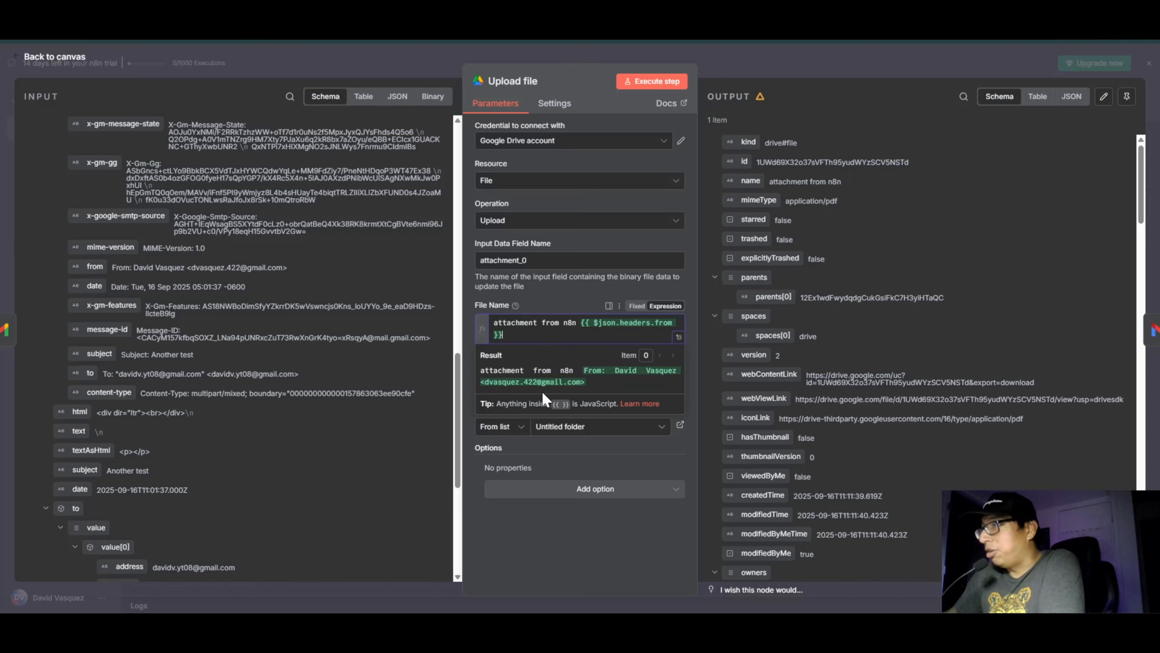
Step: Add the Gmail Trigger's headers.date field at the end of the File Name expression and return to the canvas
click(565, 556)
click(517, 335)
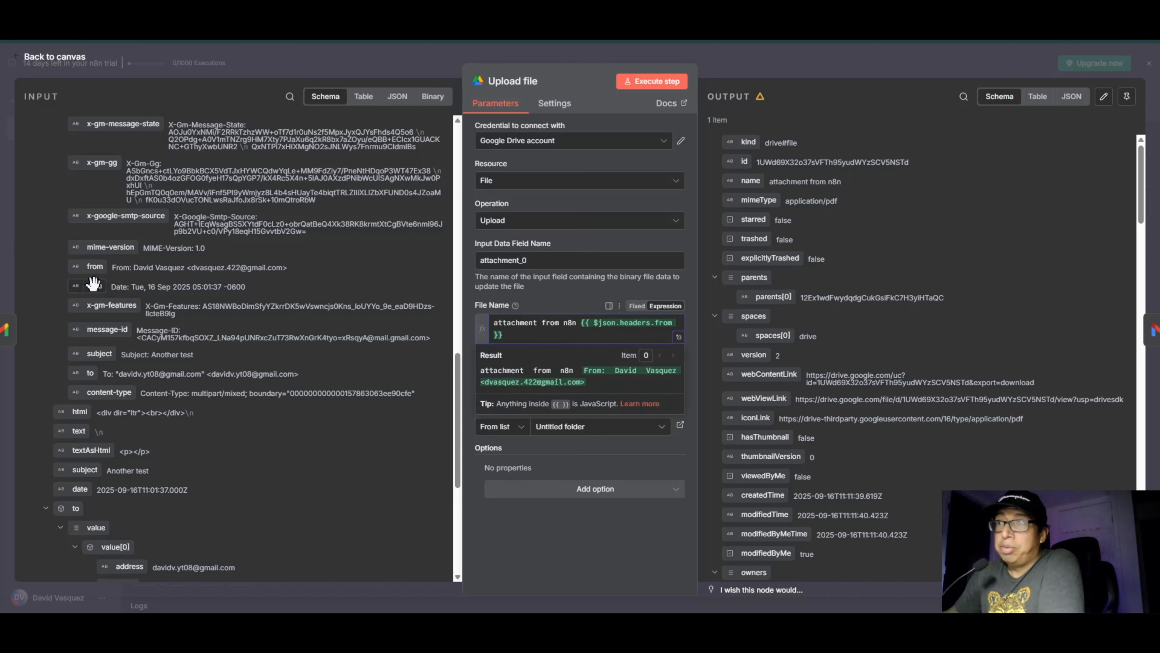
drag(94, 286, 532, 334)
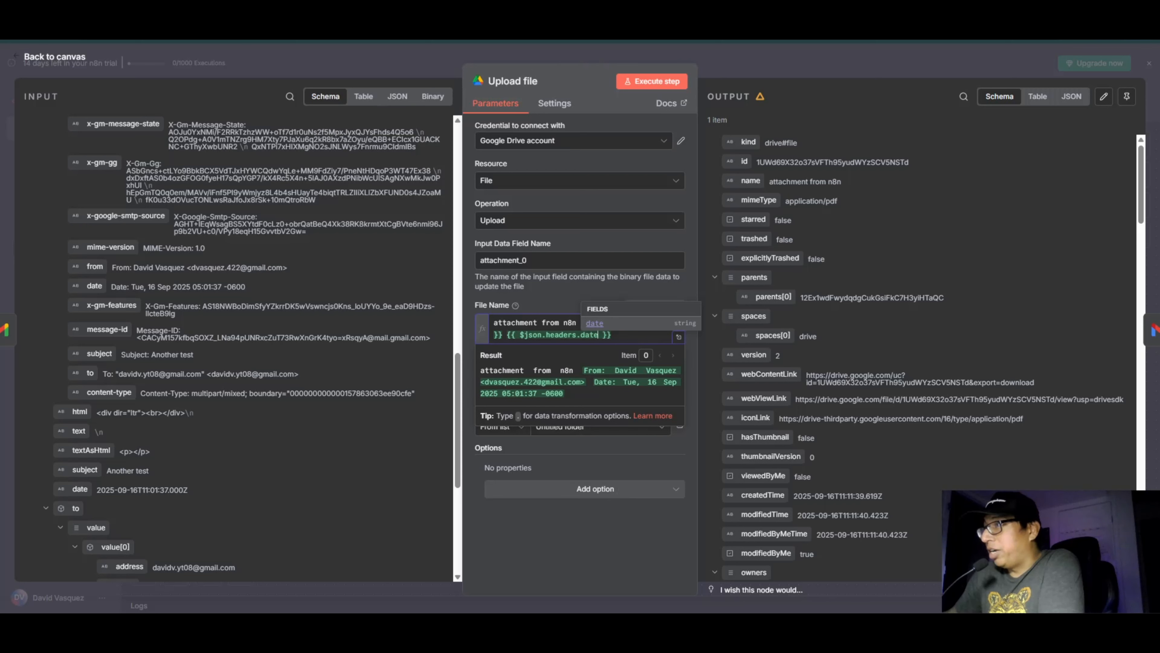
click(553, 502)
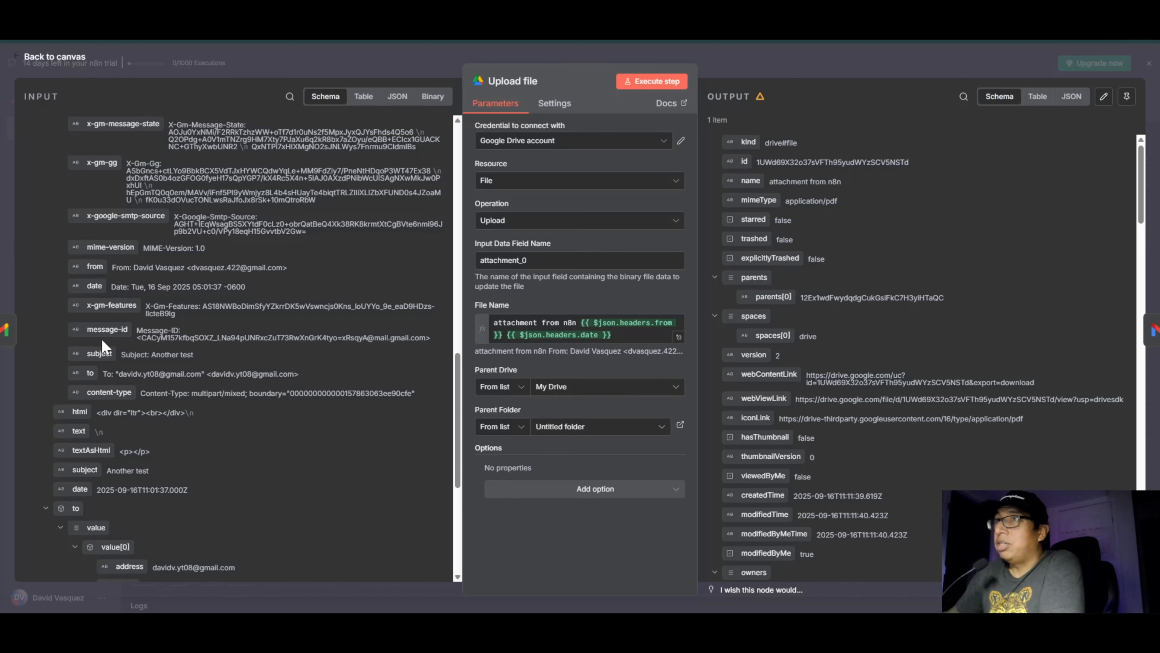
click(69, 57)
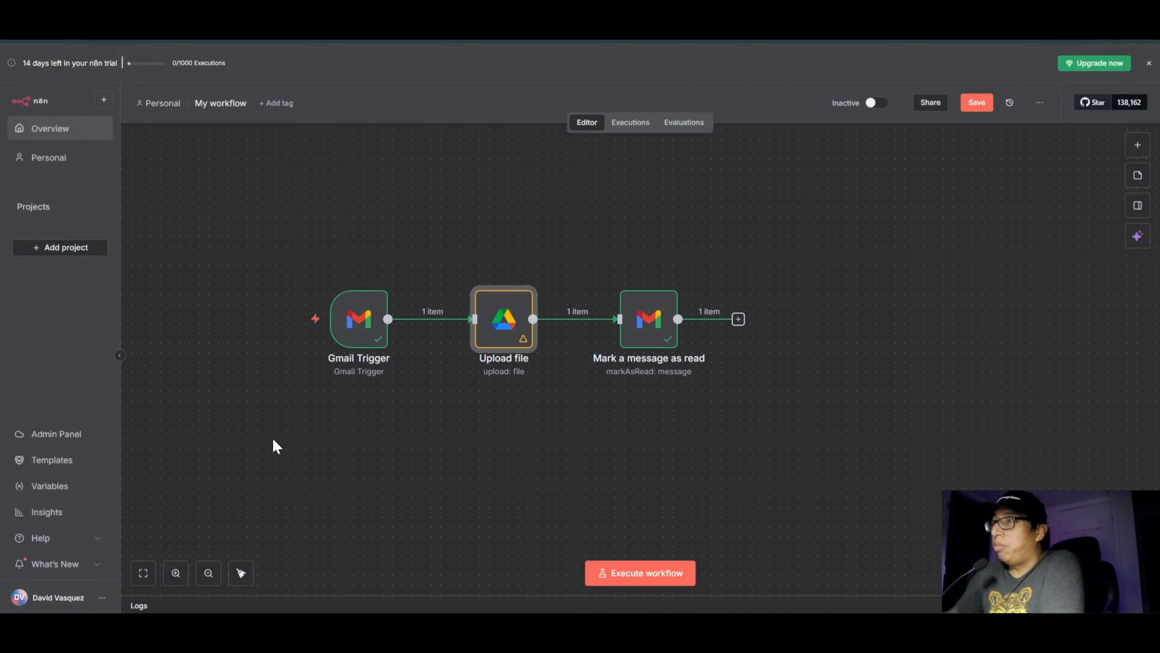
Step: Save and test-run the workflow, checking the file name in the Upload file node's output
click(975, 106)
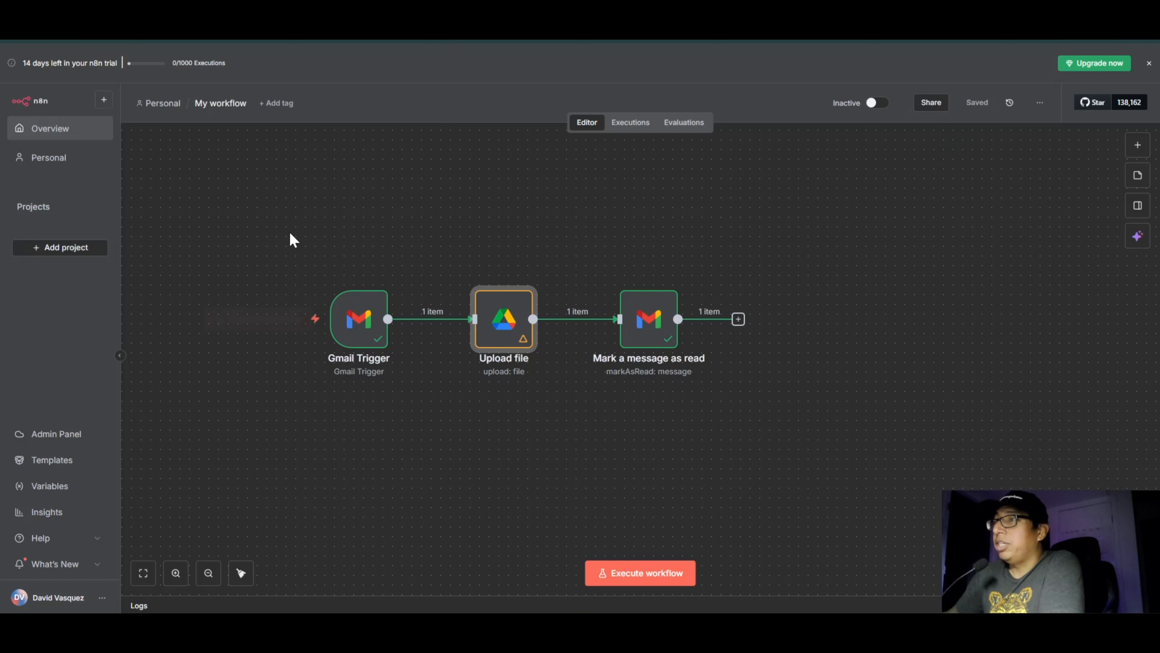
click(268, 329)
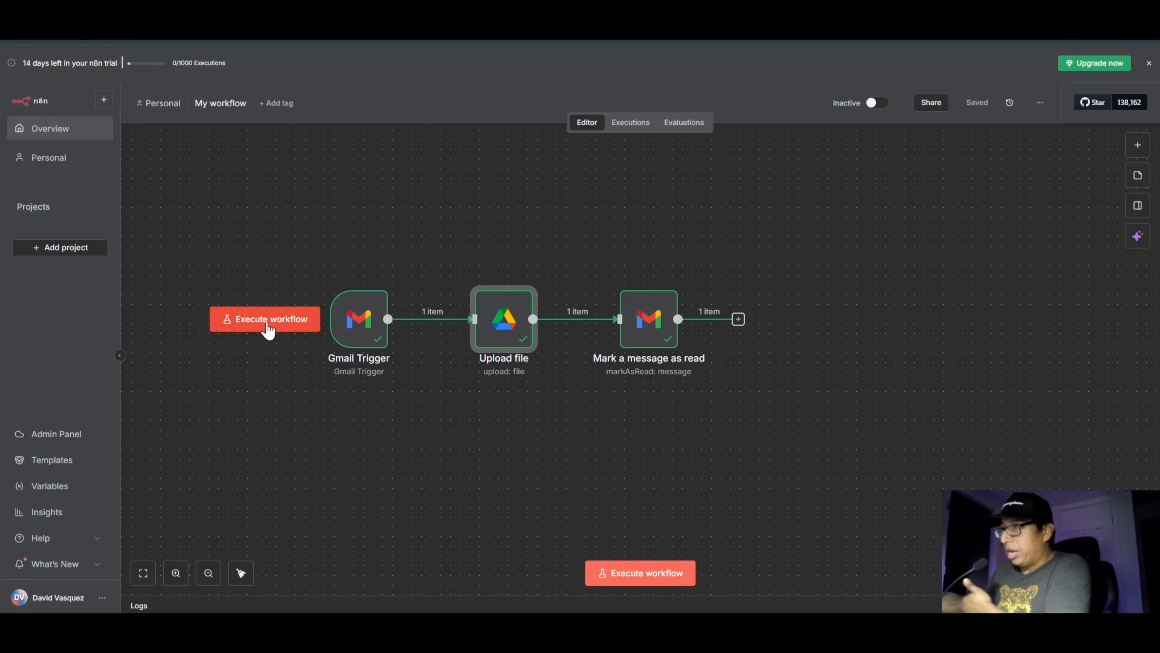
double_click(508, 319)
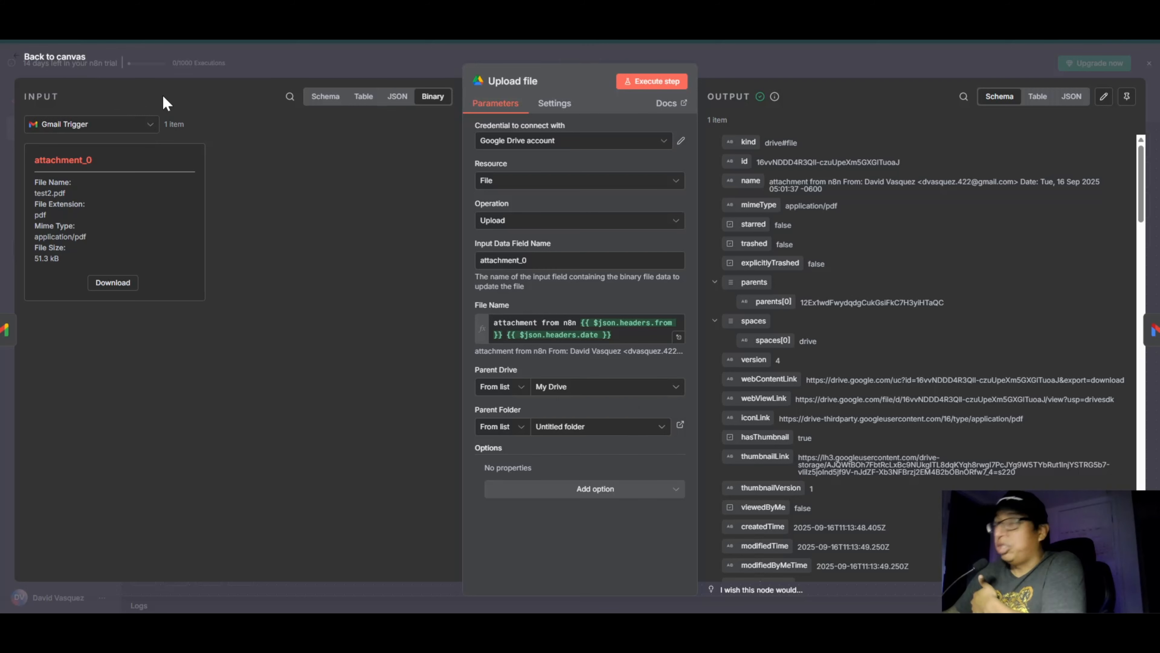
click(64, 60)
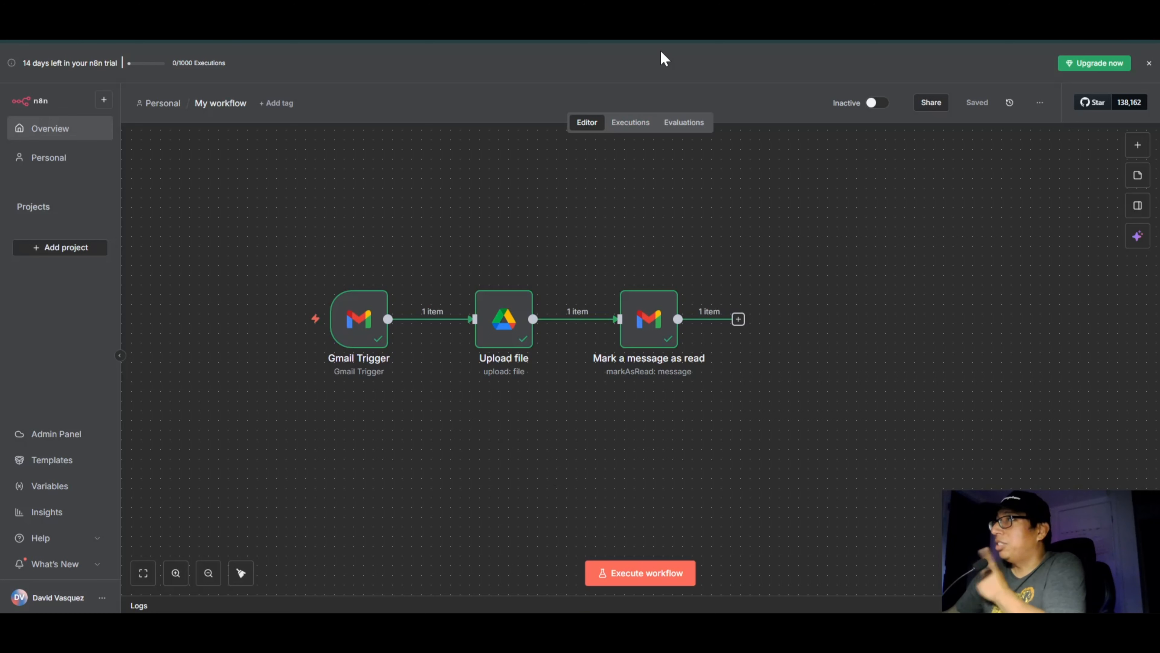
Step: Switch to Google Drive in a new browser tab and check the uploaded file's name inside Untitled folder
key(ctrl+t)
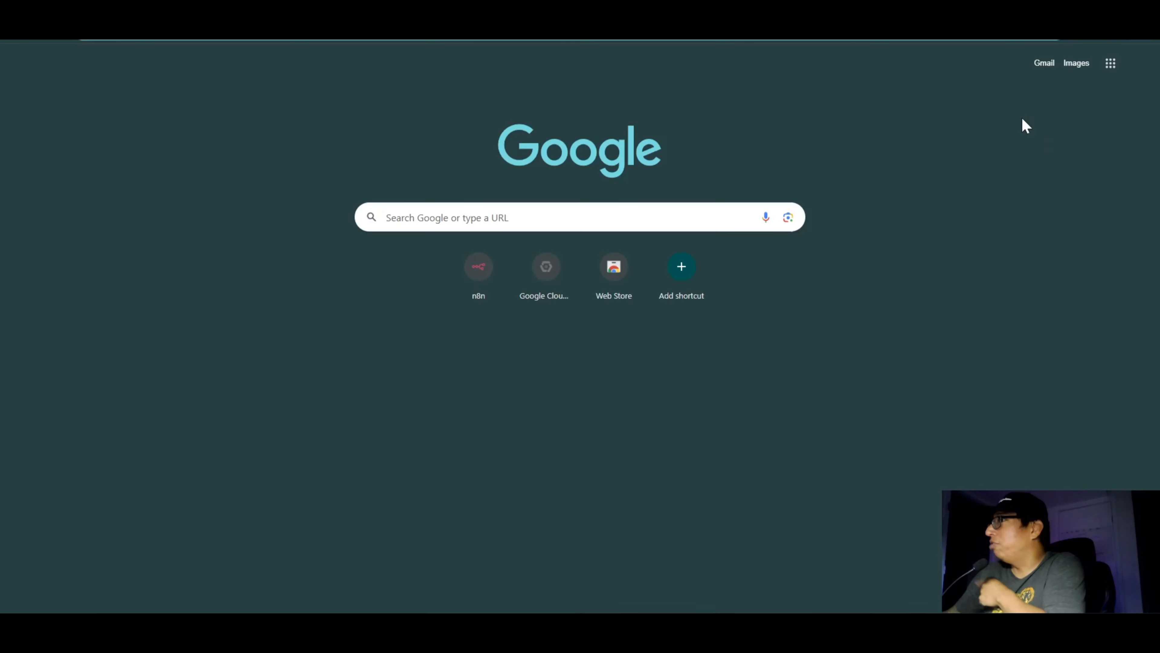
click(1106, 67)
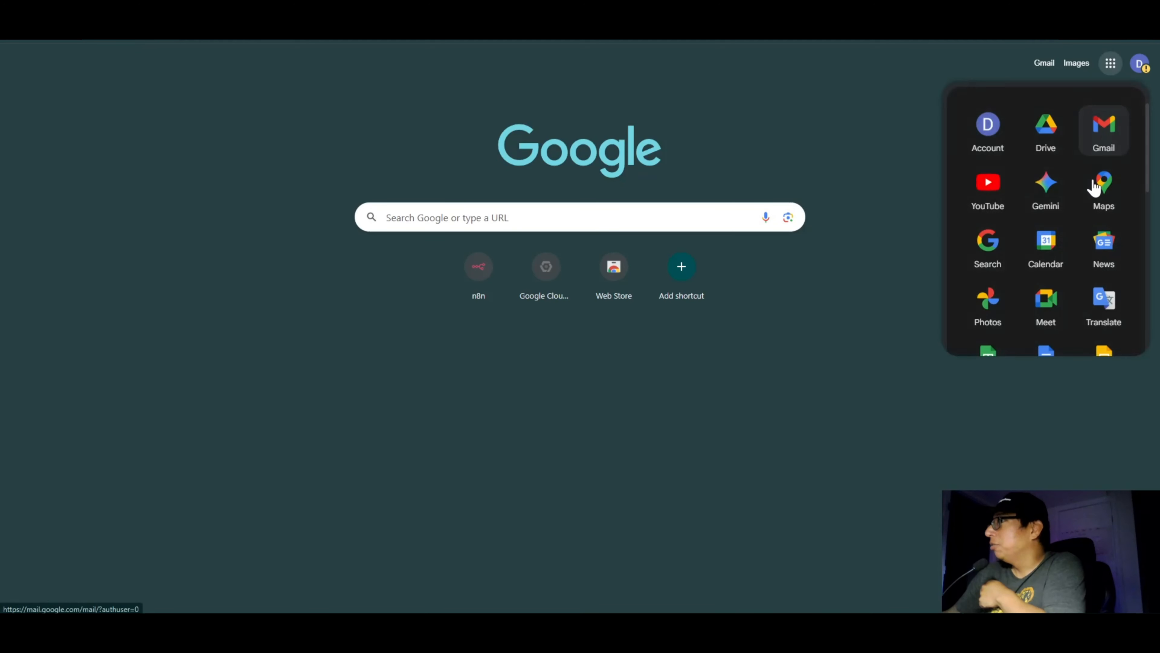
click(1050, 139)
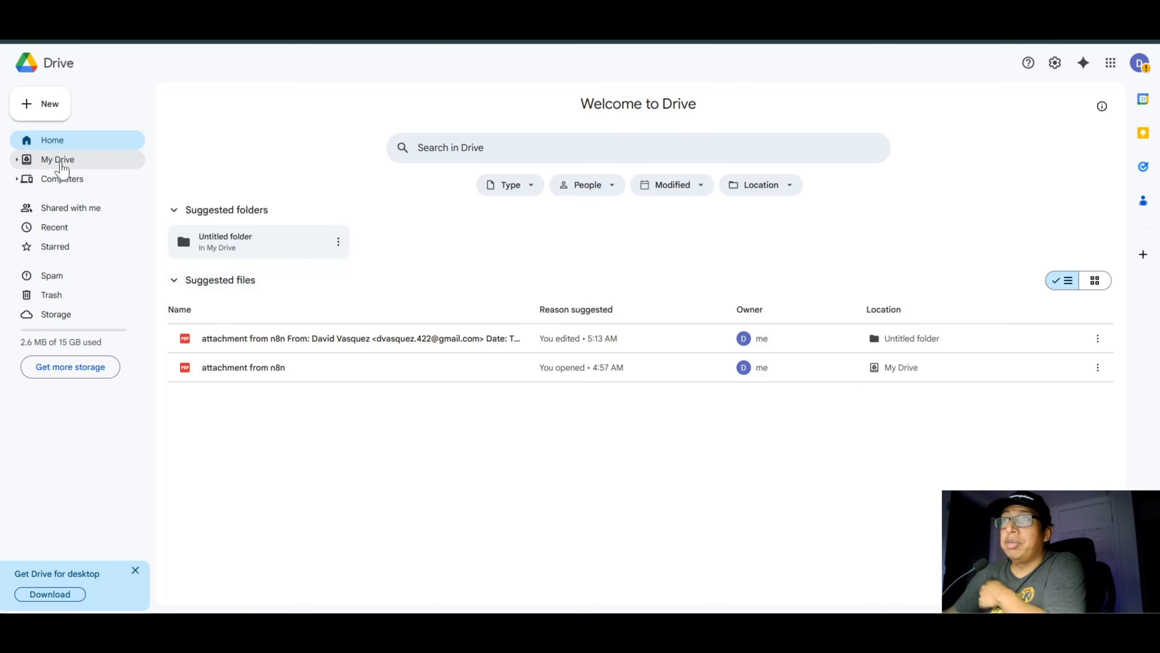
click(62, 165)
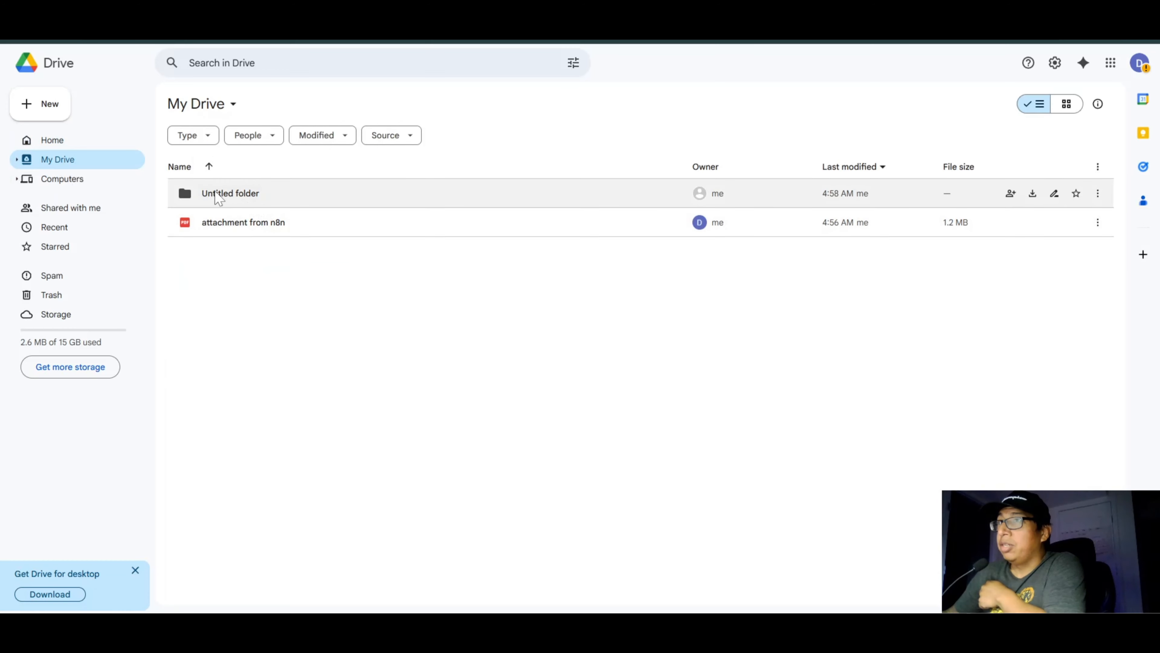
double_click(233, 195)
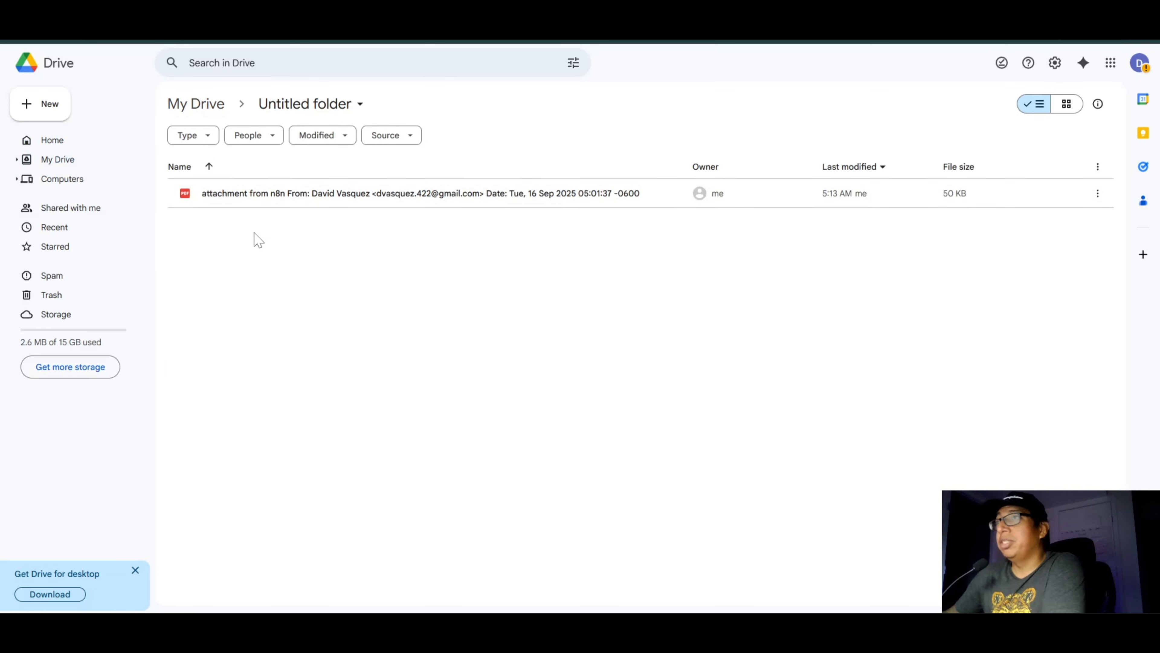
mouse_move(192, 200)
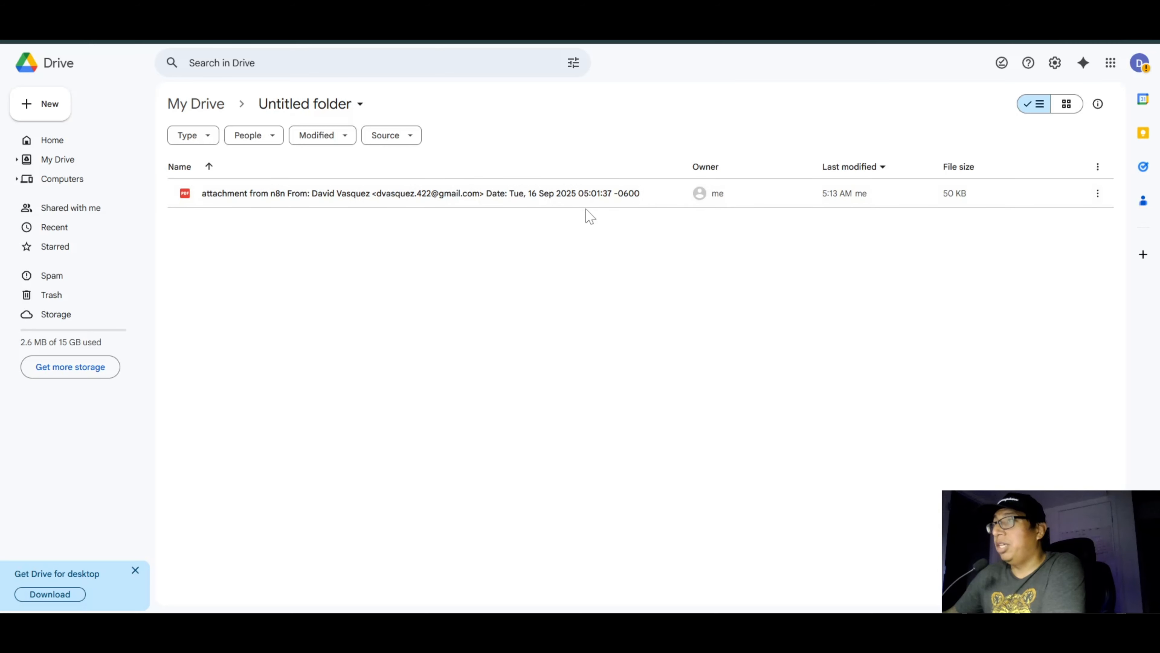
Step: Switch to Gmail, reload the inbox to check the read status of the Another test email, and return to the n8n workflow
click(110, 16)
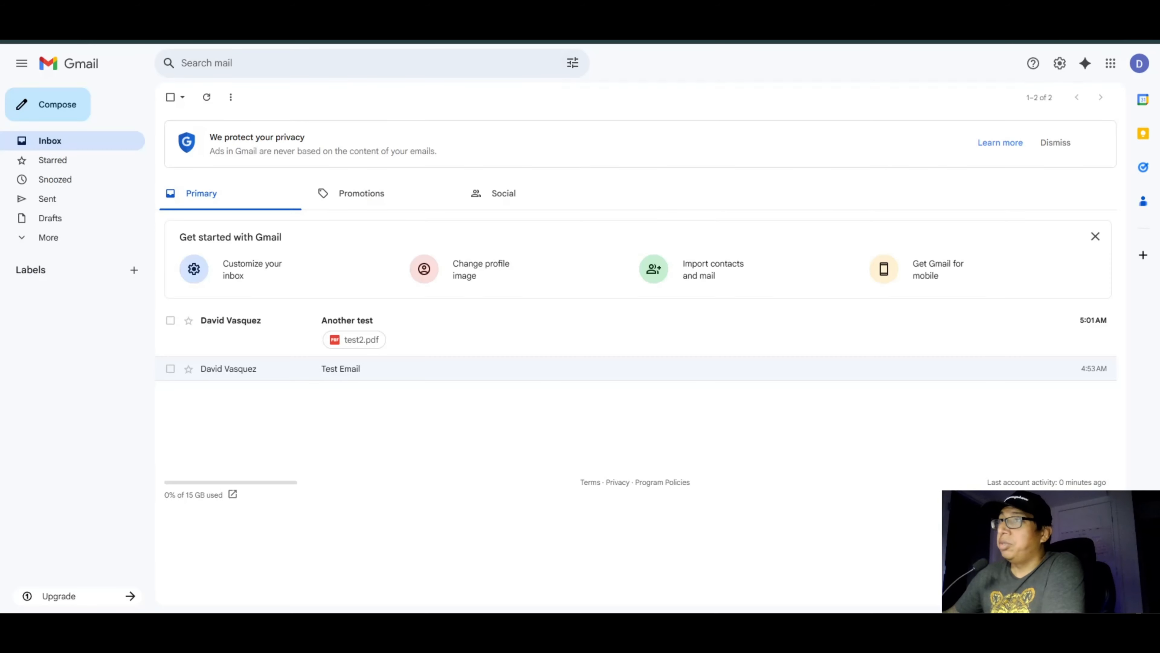
click(59, 40)
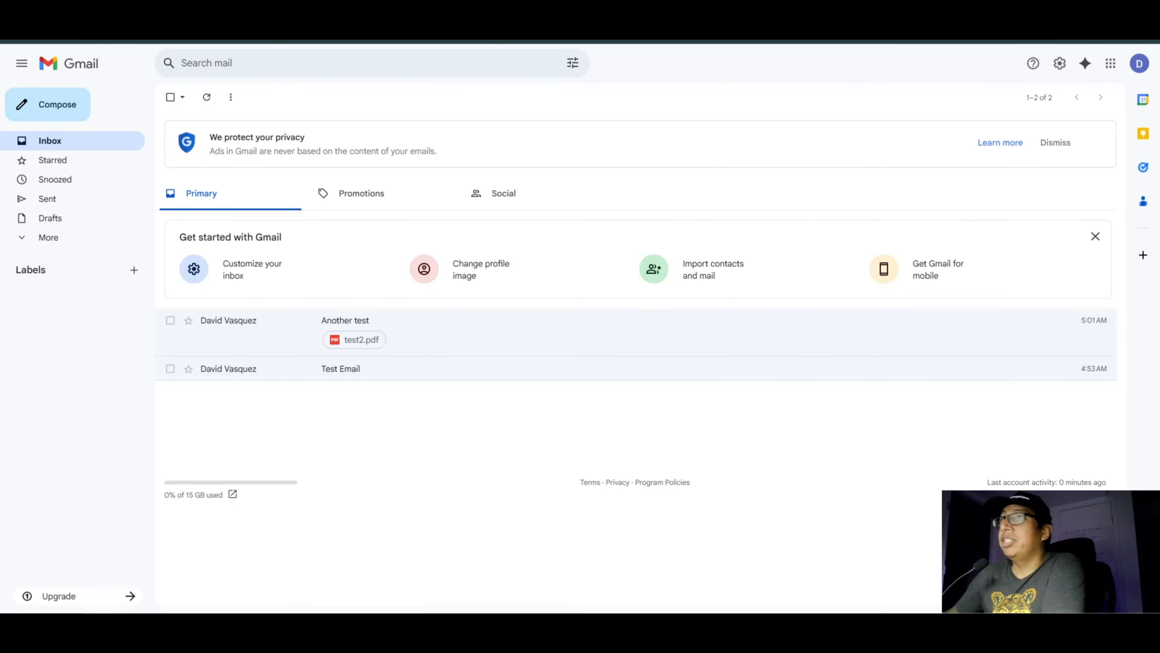
click(219, 16)
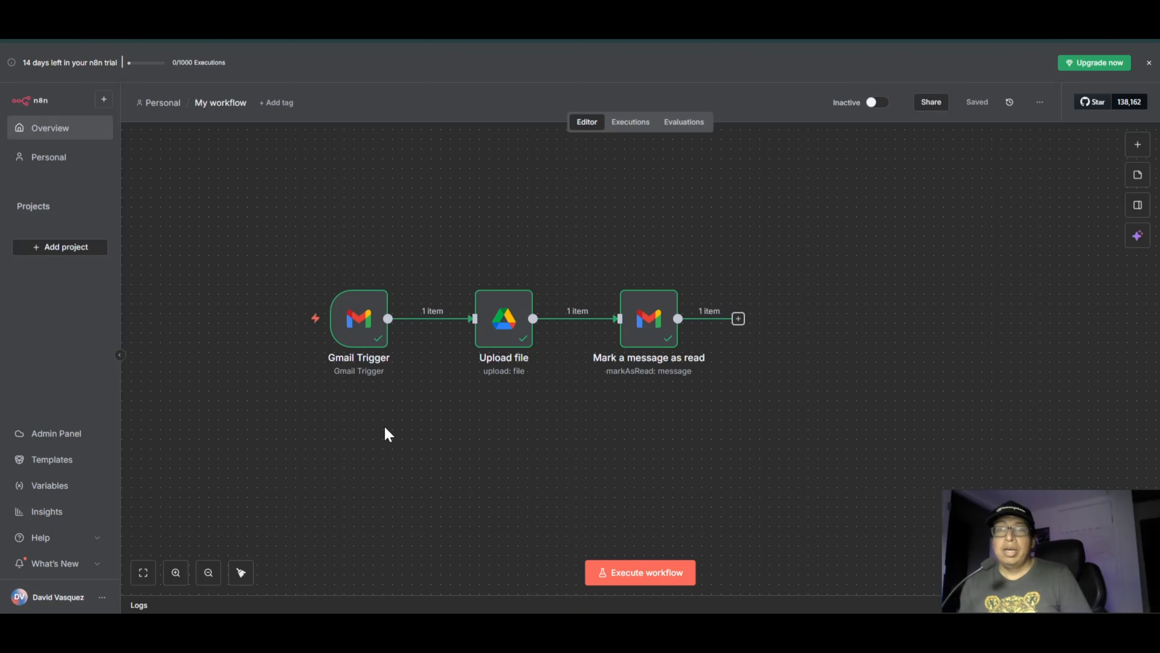